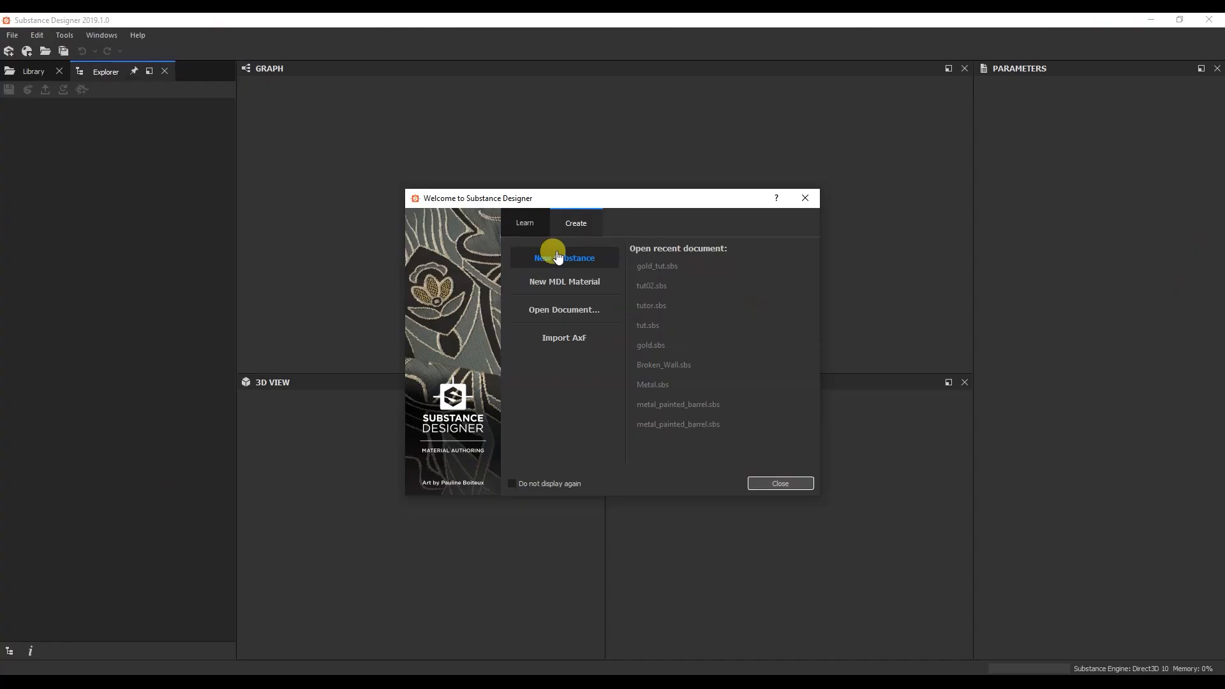
- Create a new Substance graph named tutorial from the Empty template
{"action": "left_click", "coordinate": [556, 260]}
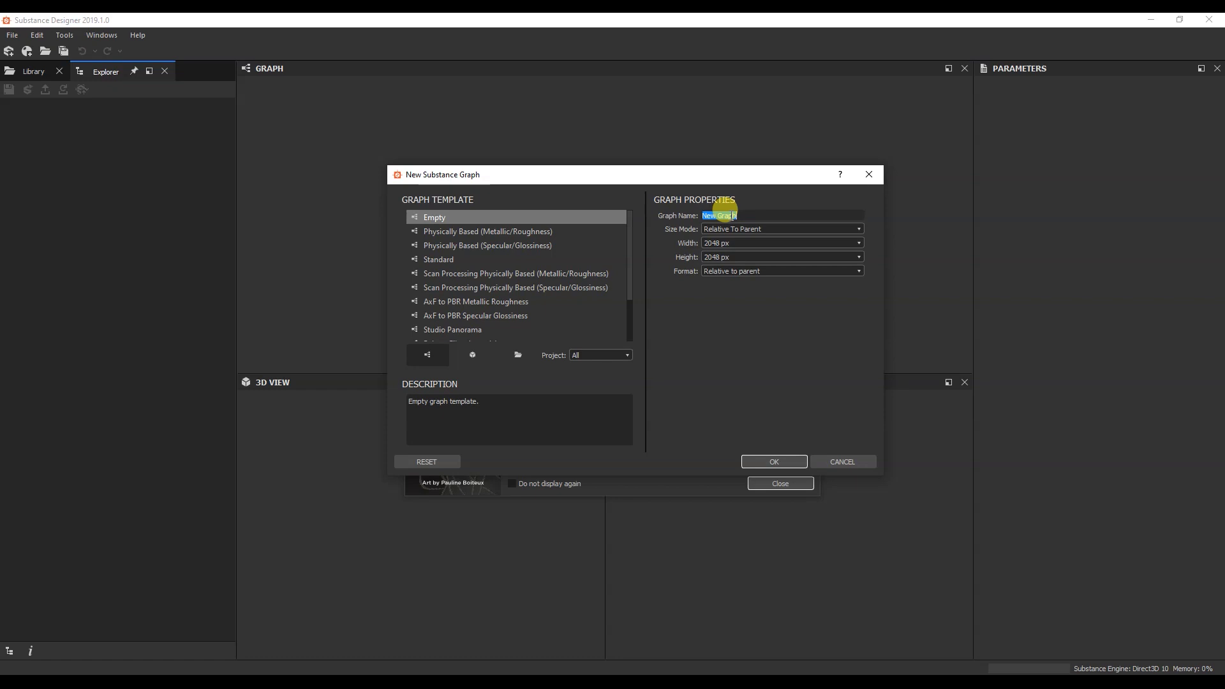
{"action": "type", "text": "tutorial"}
{"action": "key", "text": "Tab"}
{"action": "left_click", "coordinate": [768, 461]}
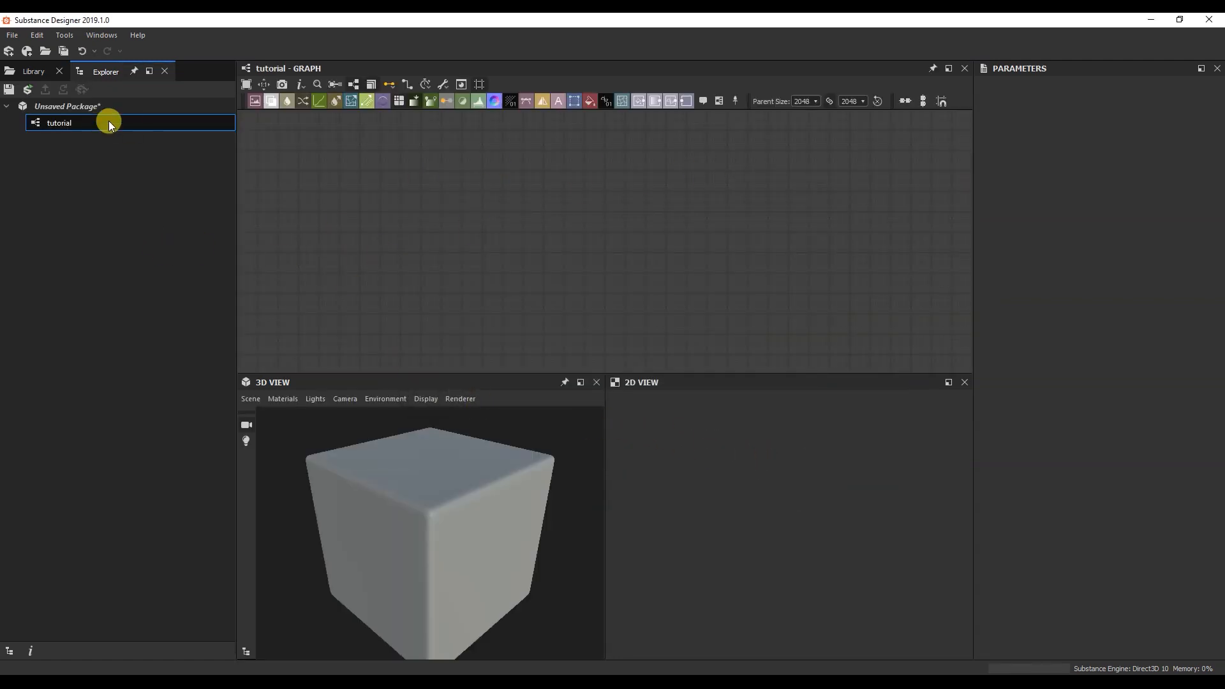
- Save the new package to disk as tutorial.sbs
{"action": "left_click", "coordinate": [67, 109]}
{"action": "right_click", "coordinate": [67, 109]}
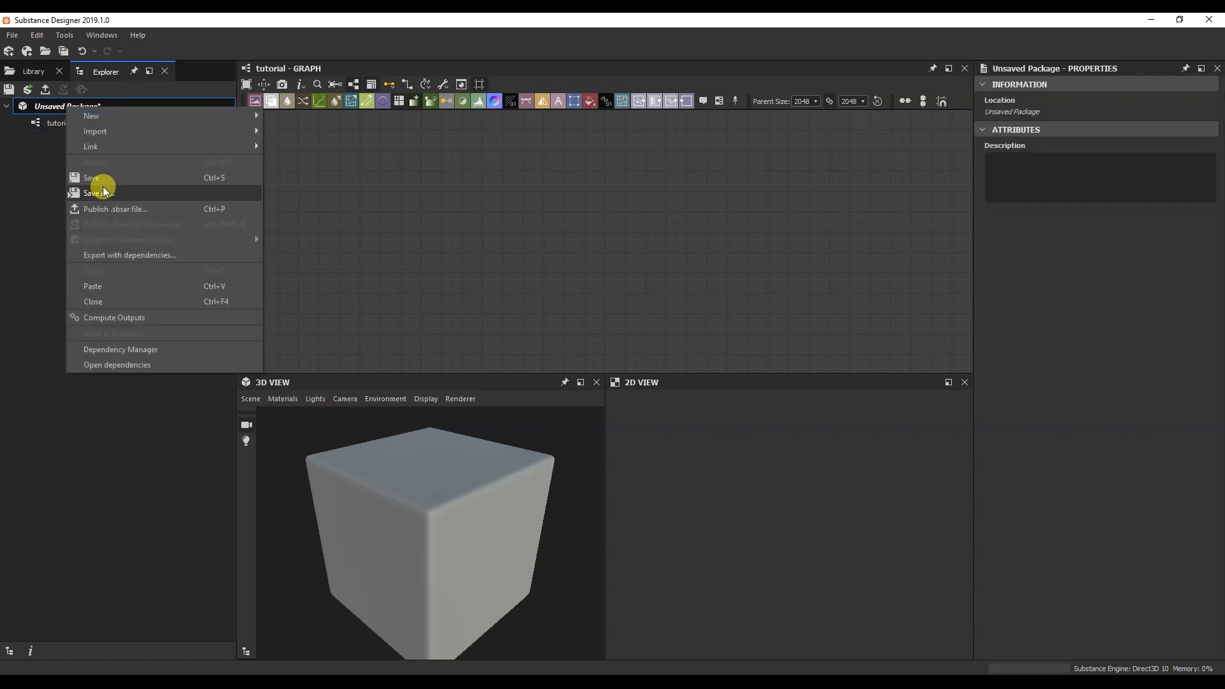
{"action": "left_click", "coordinate": [102, 189]}
{"action": "left_click", "coordinate": [507, 351]}
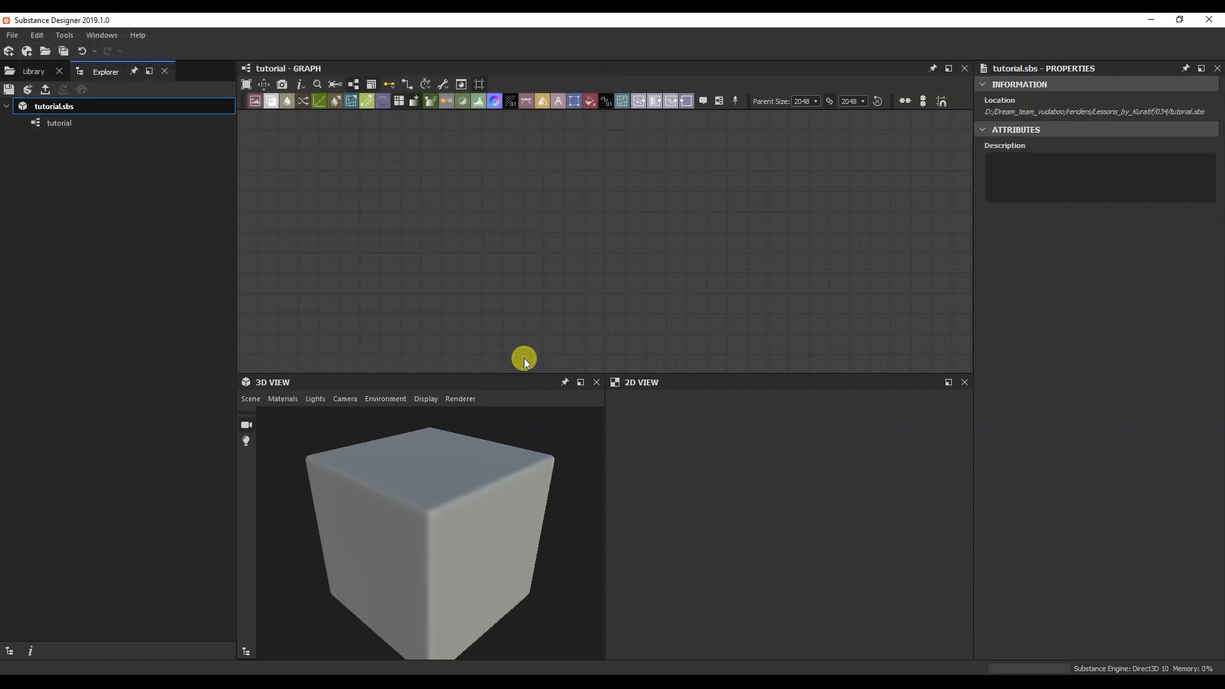
- Bring up the node library and add an Output node with the identifier height to the graph
{"action": "left_click", "coordinate": [33, 72]}
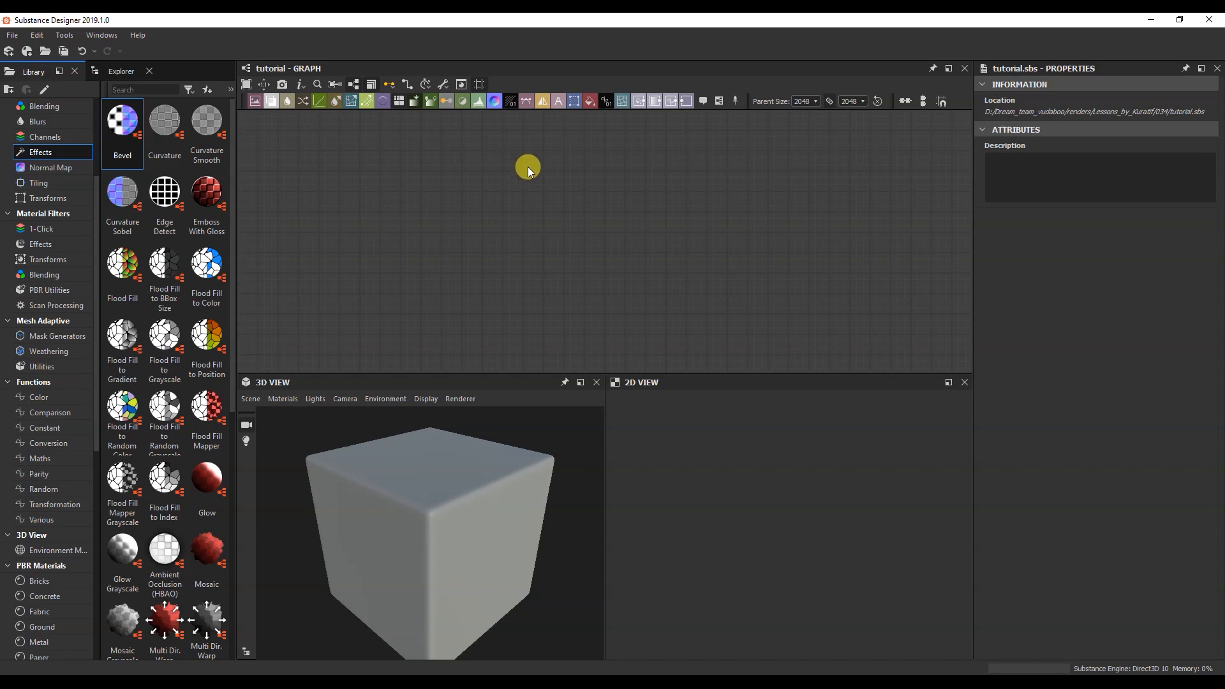
{"action": "left_click_drag", "start_coordinate": [491, 504], "coordinate": [490, 482]}
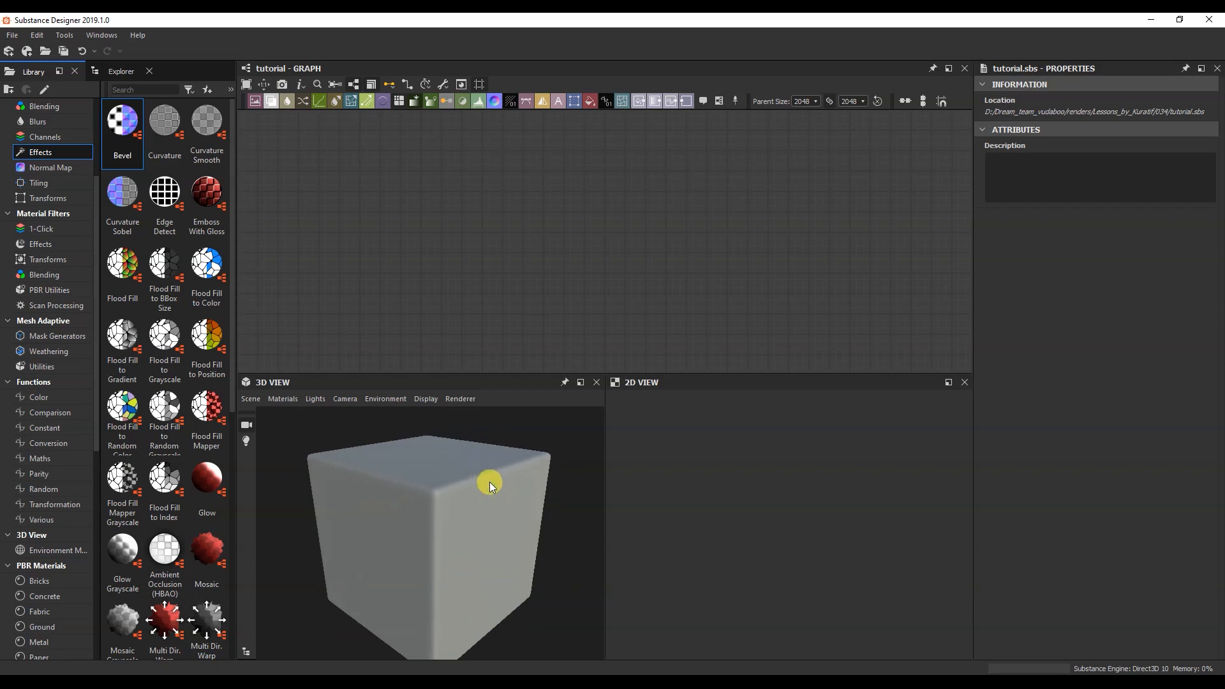
{"action": "right_click", "coordinate": [684, 195]}
{"action": "mouse_move", "coordinate": [734, 202]}
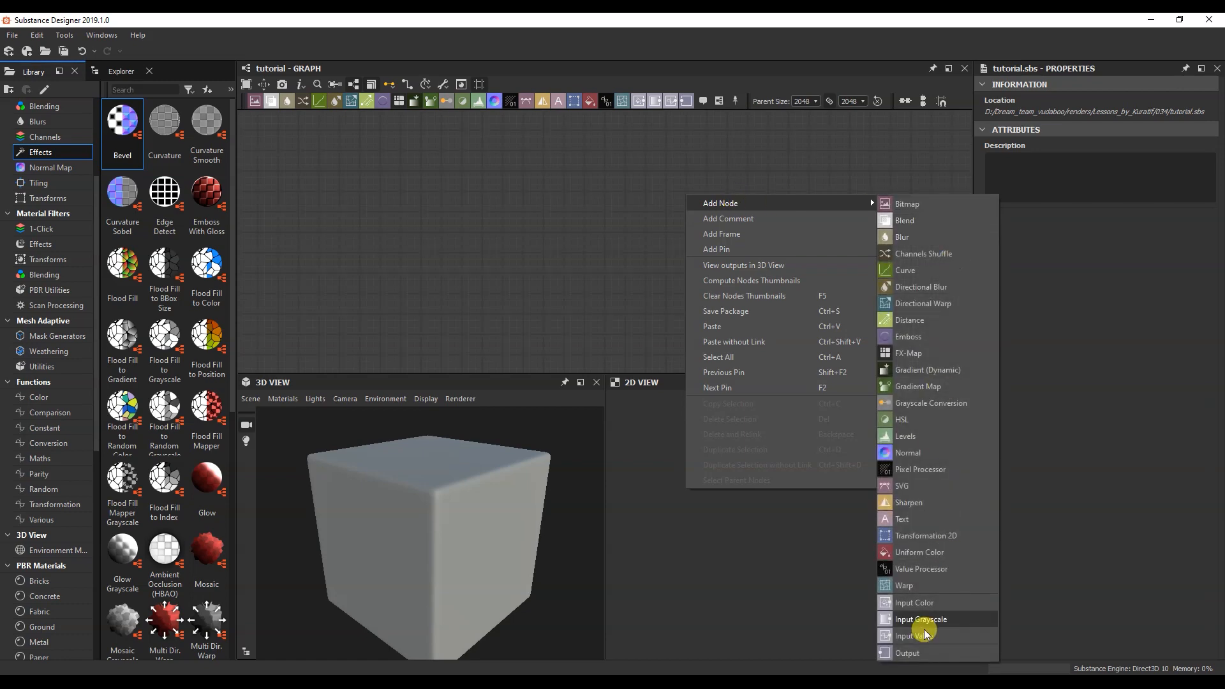
{"action": "left_click", "coordinate": [909, 652]}
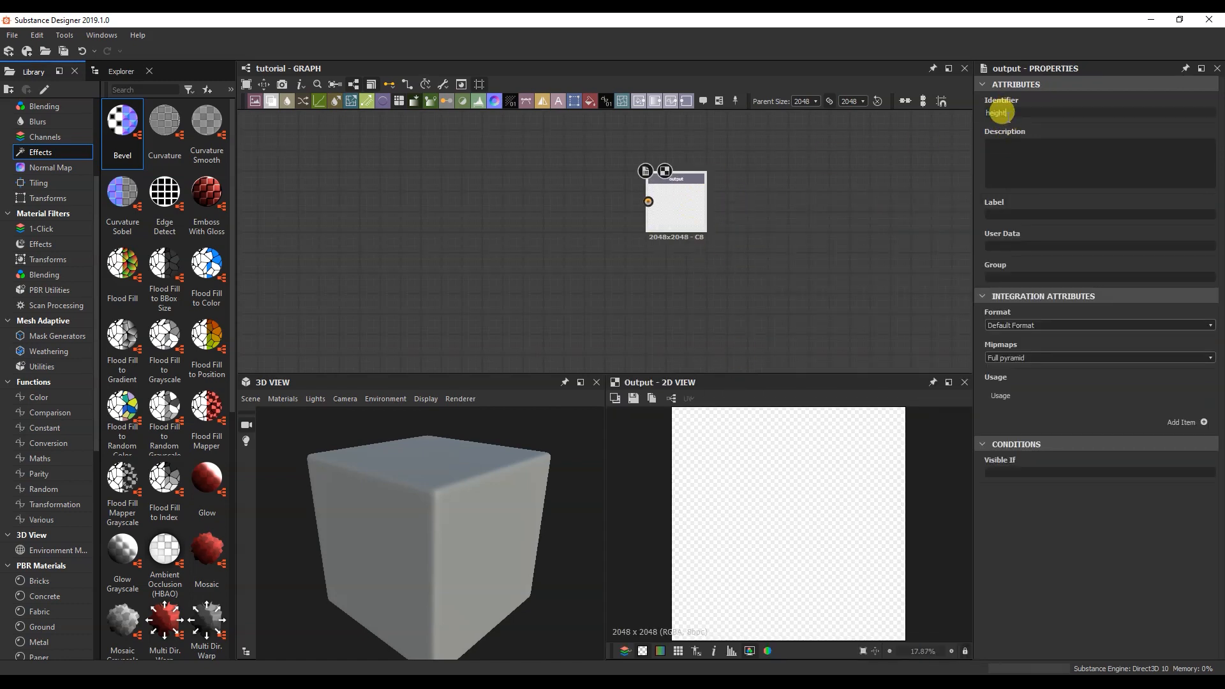
{"action": "left_click_drag", "start_coordinate": [689, 198], "coordinate": [702, 261]}
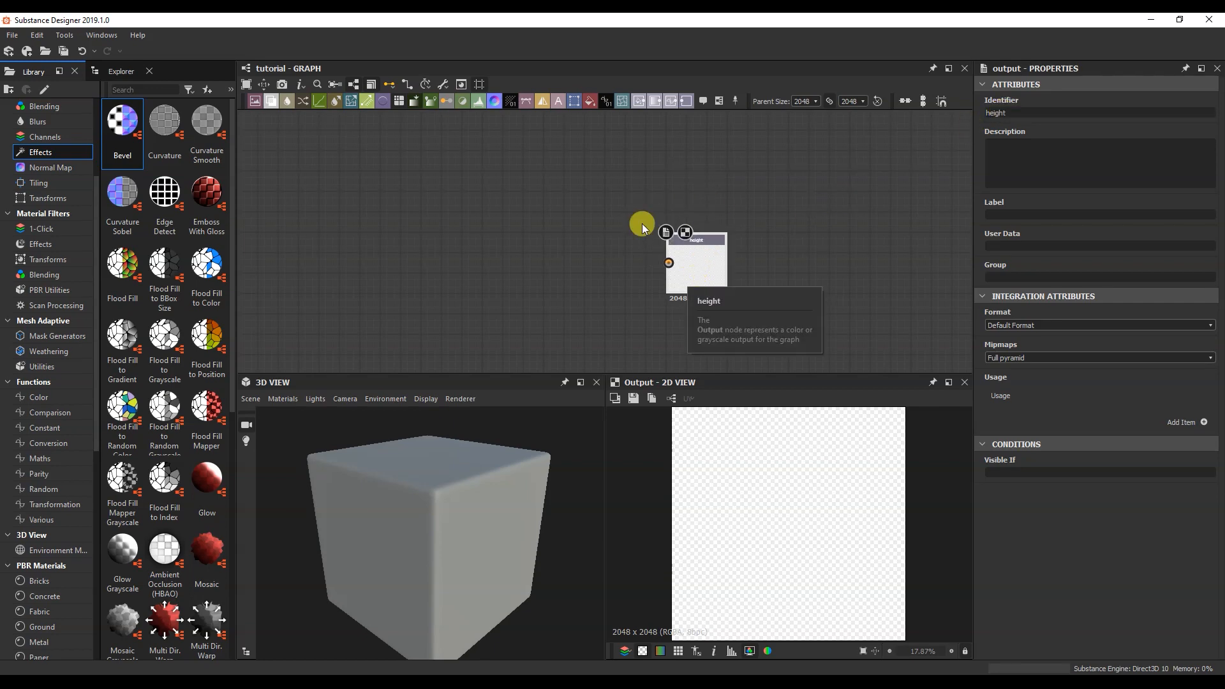
{"action": "middle_click_drag", "start_coordinate": [594, 255], "coordinate": [509, 216]}
{"action": "left_click_drag", "start_coordinate": [506, 221], "coordinate": [567, 190]}
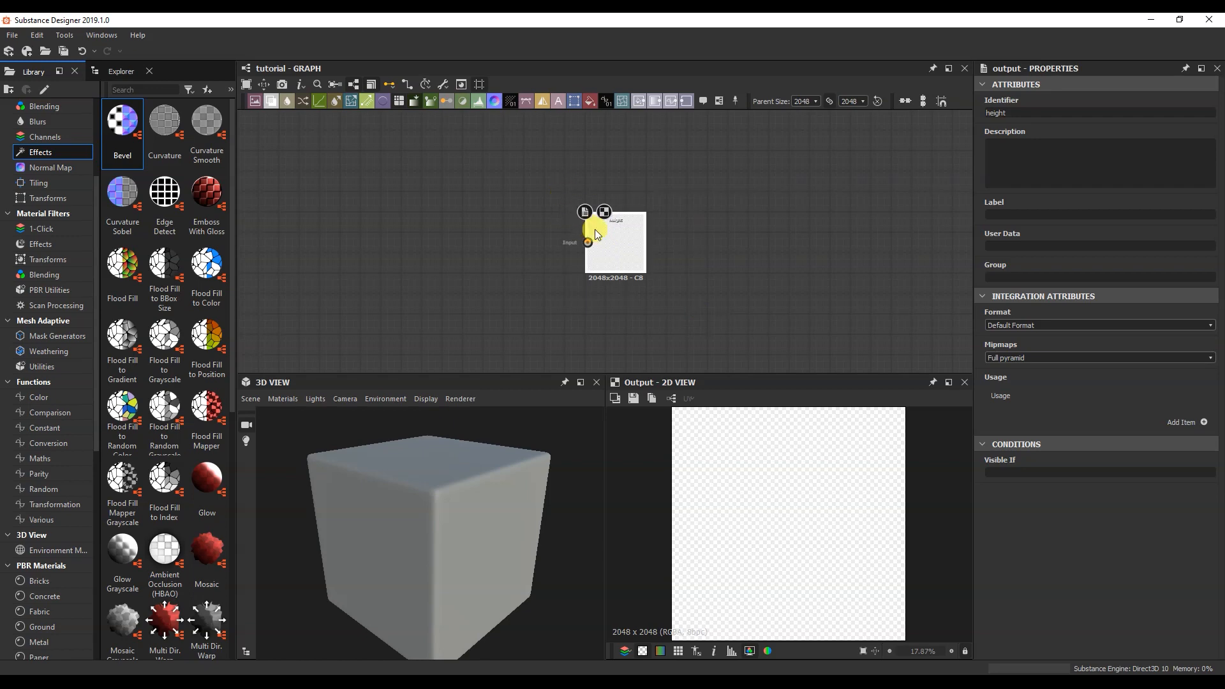
{"action": "right_click_drag", "start_coordinate": [527, 209], "coordinate": [573, 167], "text": "alt"}
{"action": "middle_click_drag", "start_coordinate": [543, 282], "coordinate": [561, 261]}
{"action": "left_click_drag", "start_coordinate": [416, 483], "coordinate": [385, 496]}
{"action": "left_click_drag", "start_coordinate": [430, 567], "coordinate": [400, 660]}
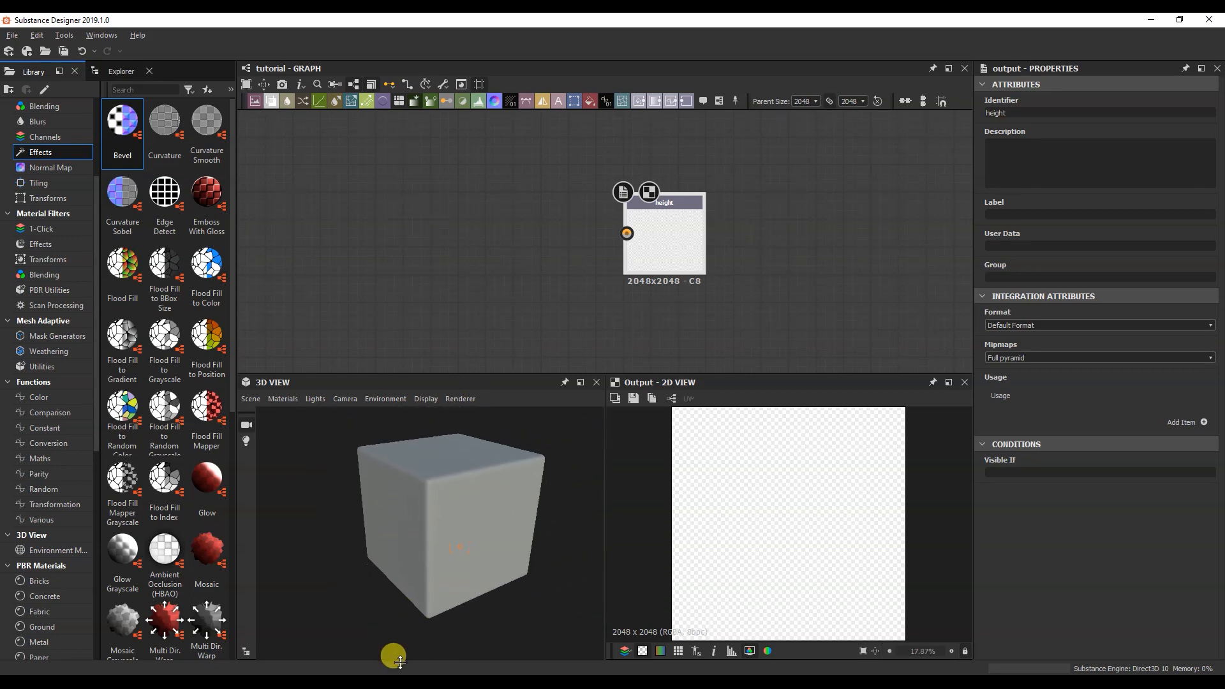
{"action": "left_click_drag", "start_coordinate": [400, 661], "coordinate": [432, 500]}
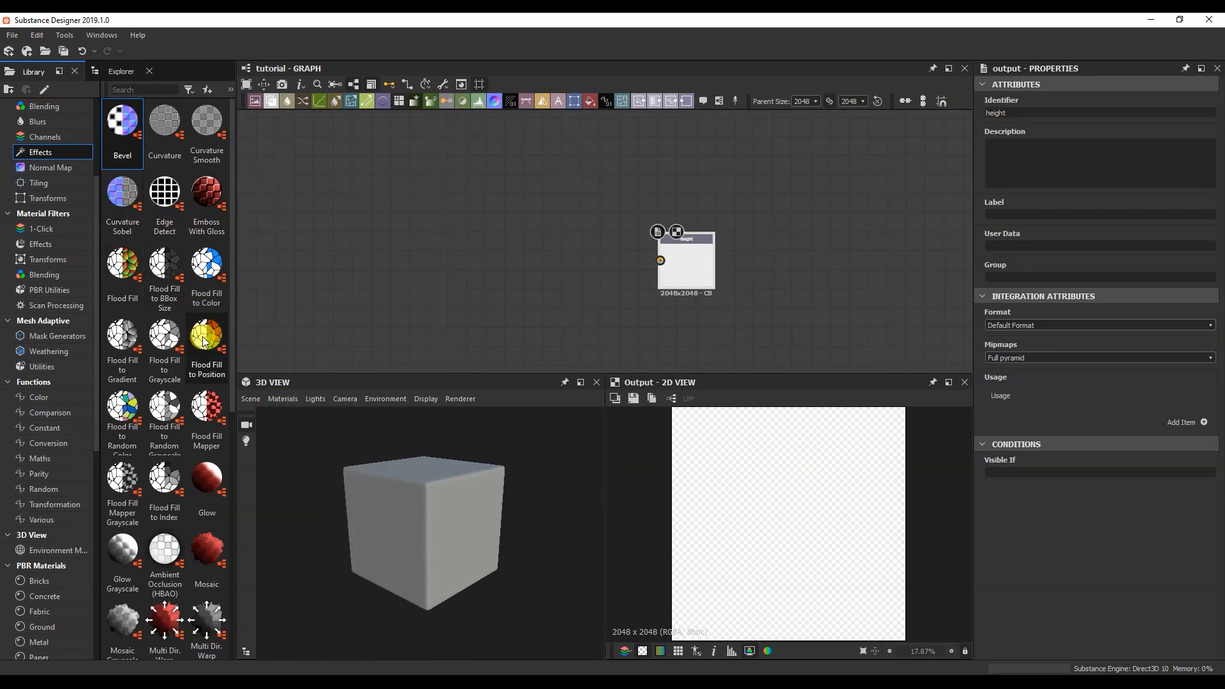
- Add a Polygon 2 node from the library's pattern generators to the graph, well ahead of the height output
{"action": "scroll", "coordinate": [163, 409], "scroll_direction": "down", "scroll_amount": 5}
{"action": "scroll", "coordinate": [53, 167], "scroll_direction": "up", "scroll_amount": 2}
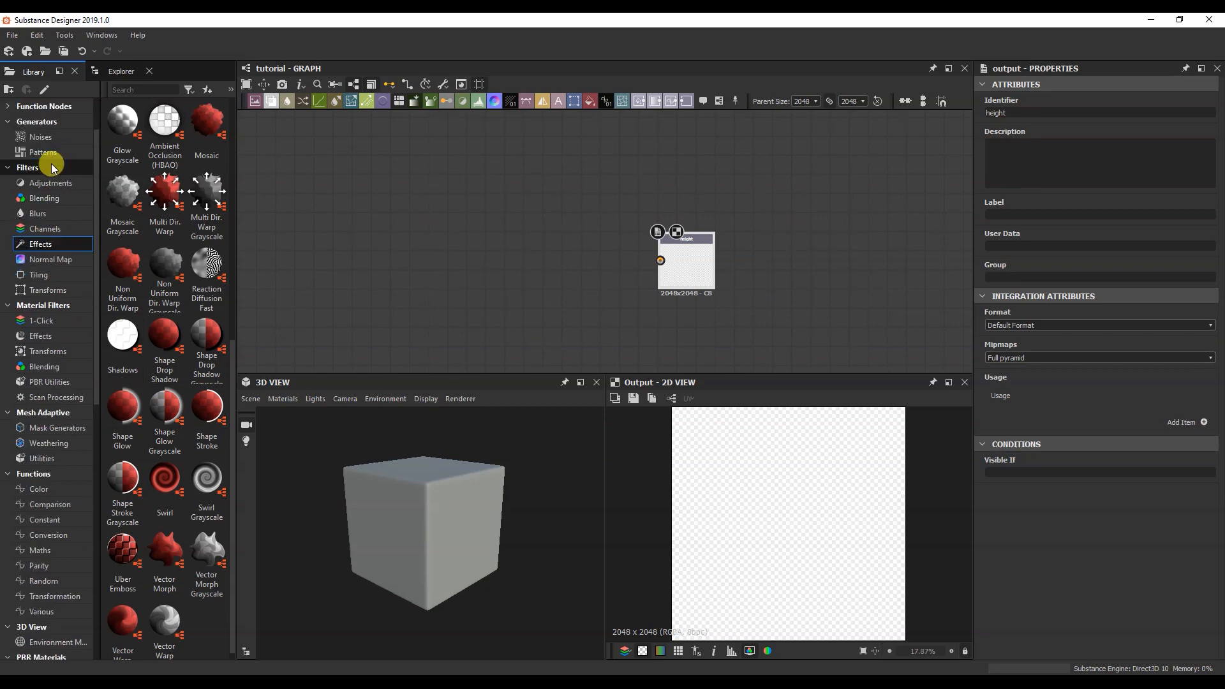
{"action": "left_click", "coordinate": [42, 152]}
{"action": "left_click_drag", "start_coordinate": [206, 271], "coordinate": [383, 275]}
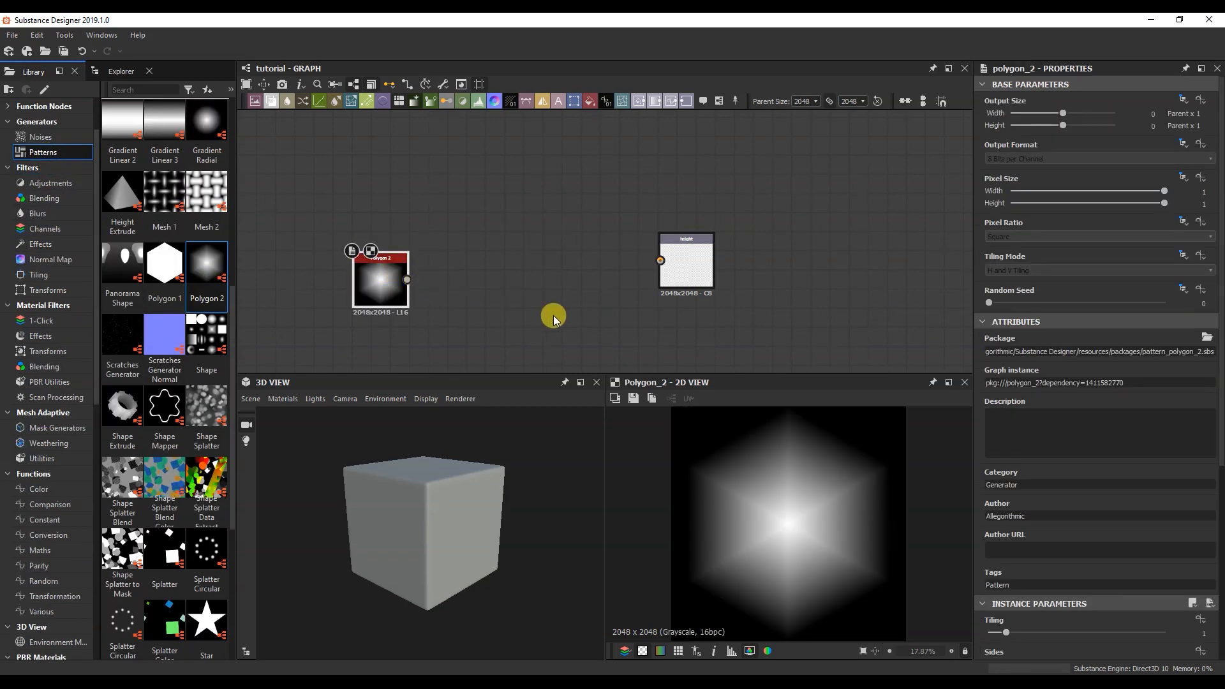
- Shape the Polygon 2 node into a soft-edged disc with Sides 32, Curve 1 and Gradient 0.12
{"action": "left_click_drag", "start_coordinate": [1214, 330], "coordinate": [1211, 538]}
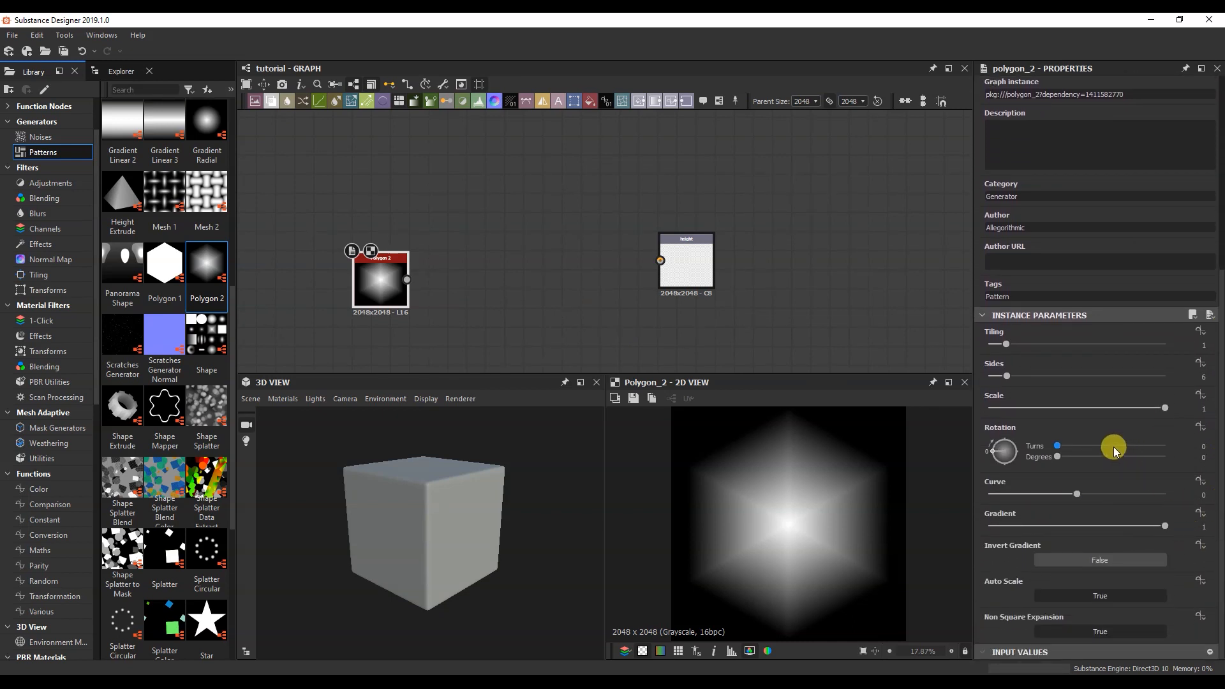
{"action": "left_click_drag", "start_coordinate": [1007, 376], "coordinate": [1165, 376]}
{"action": "left_click_drag", "start_coordinate": [1078, 494], "coordinate": [1171, 501]}
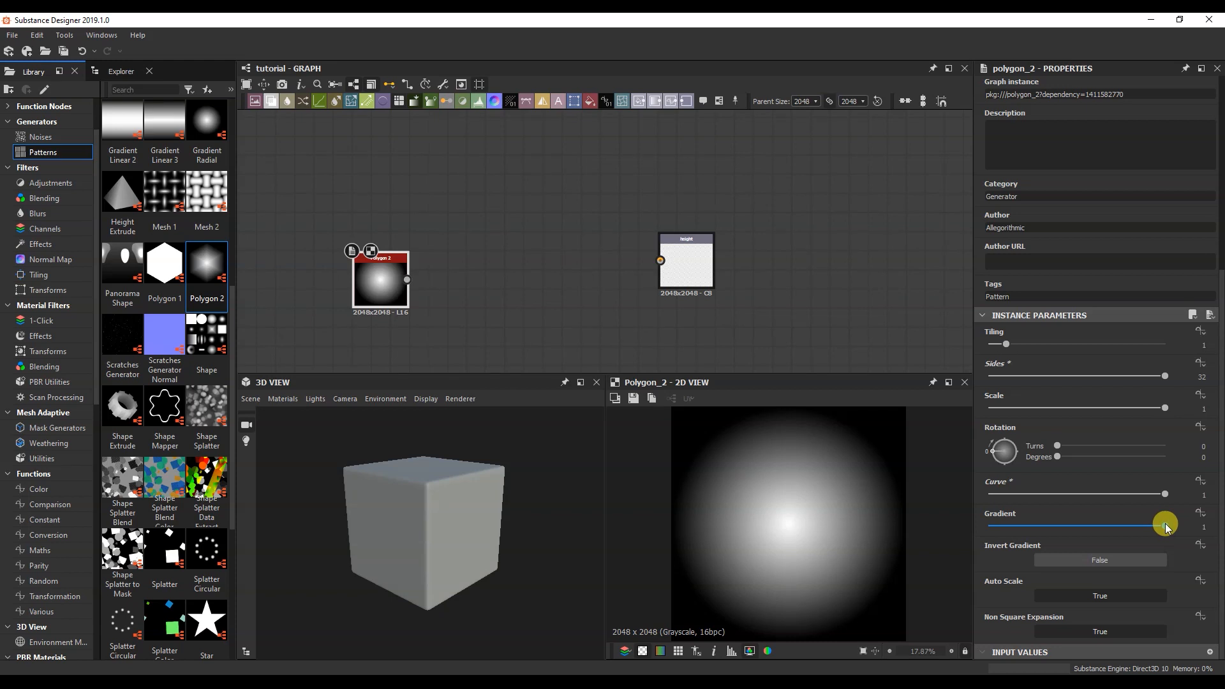
{"action": "left_click_drag", "start_coordinate": [1163, 526], "coordinate": [1009, 522]}
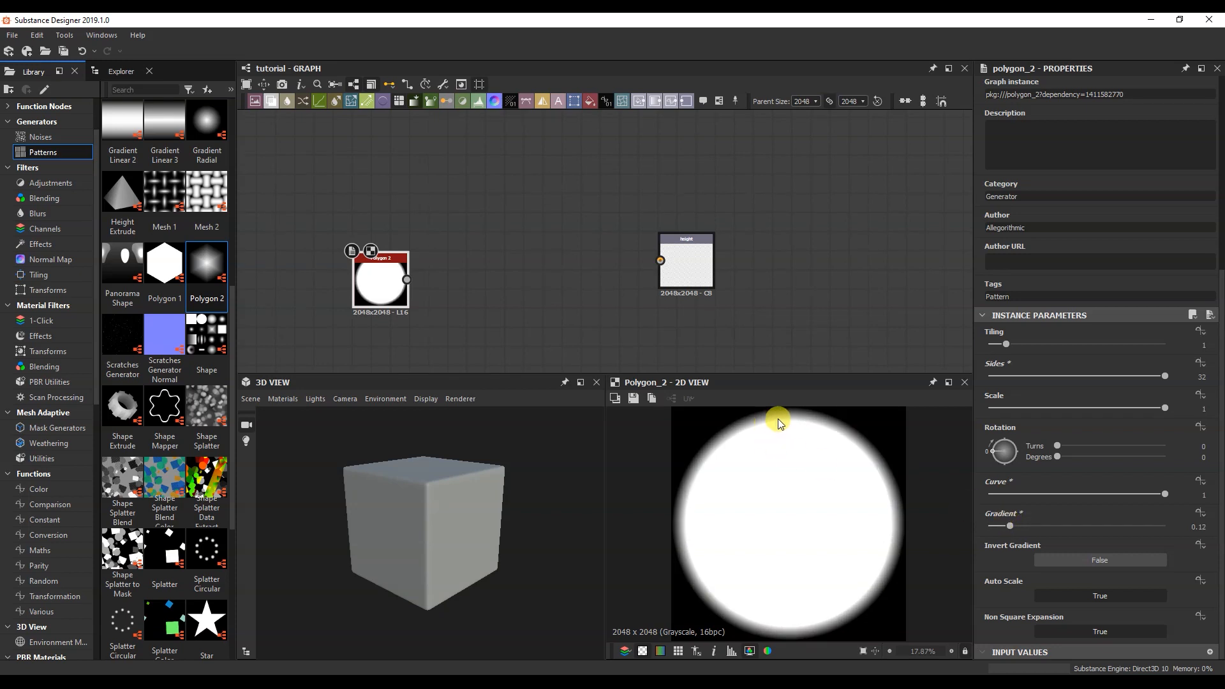
- Connect Polygon 2 to the height output and assign that output to the cube's Height channel in the 3D view
{"action": "left_click_drag", "start_coordinate": [383, 281], "coordinate": [660, 261]}
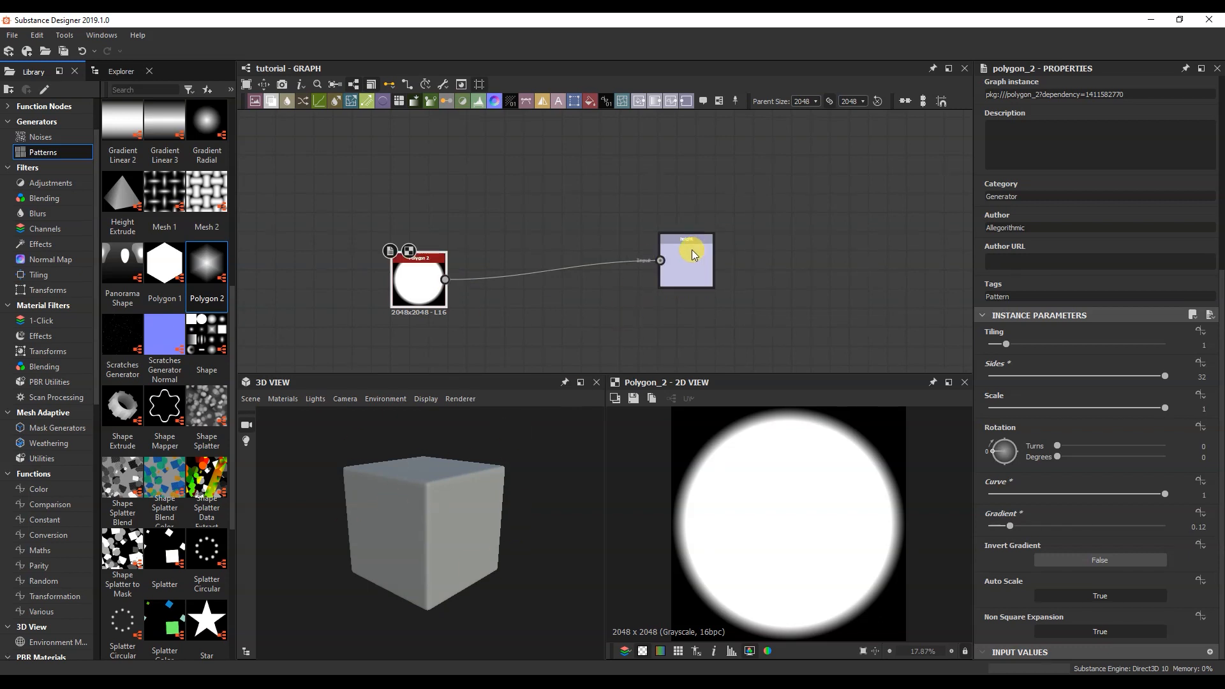
{"action": "left_click_drag", "start_coordinate": [694, 254], "coordinate": [423, 472]}
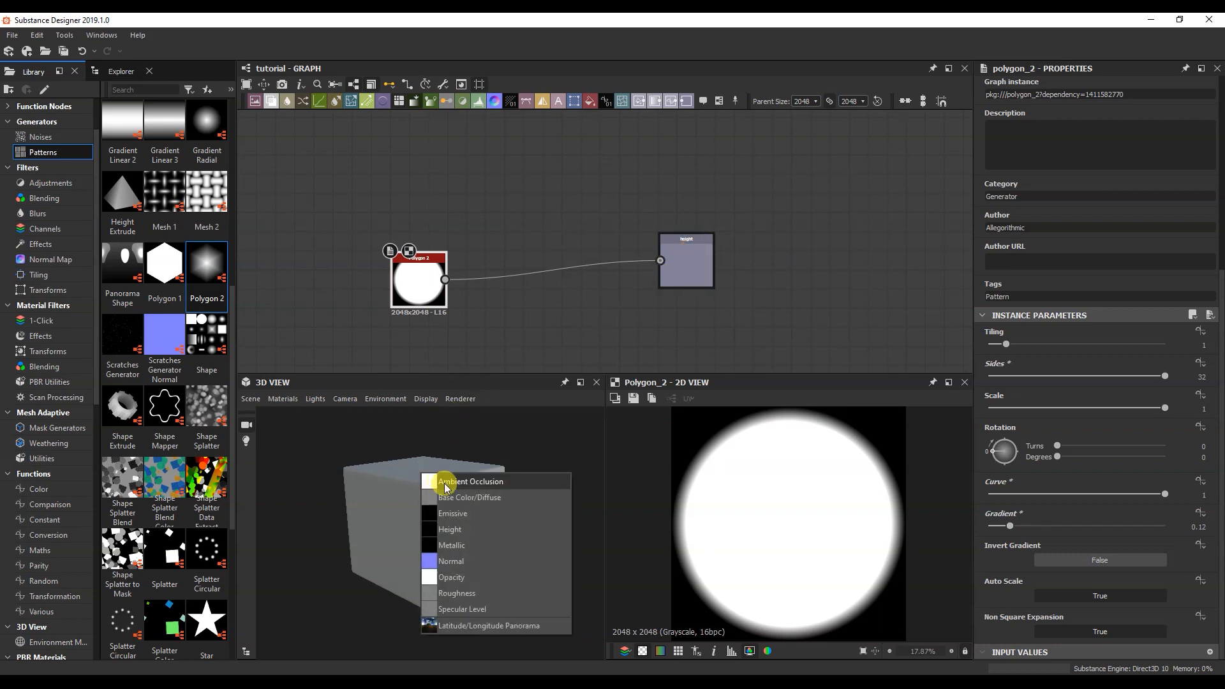
{"action": "left_click", "coordinate": [442, 531]}
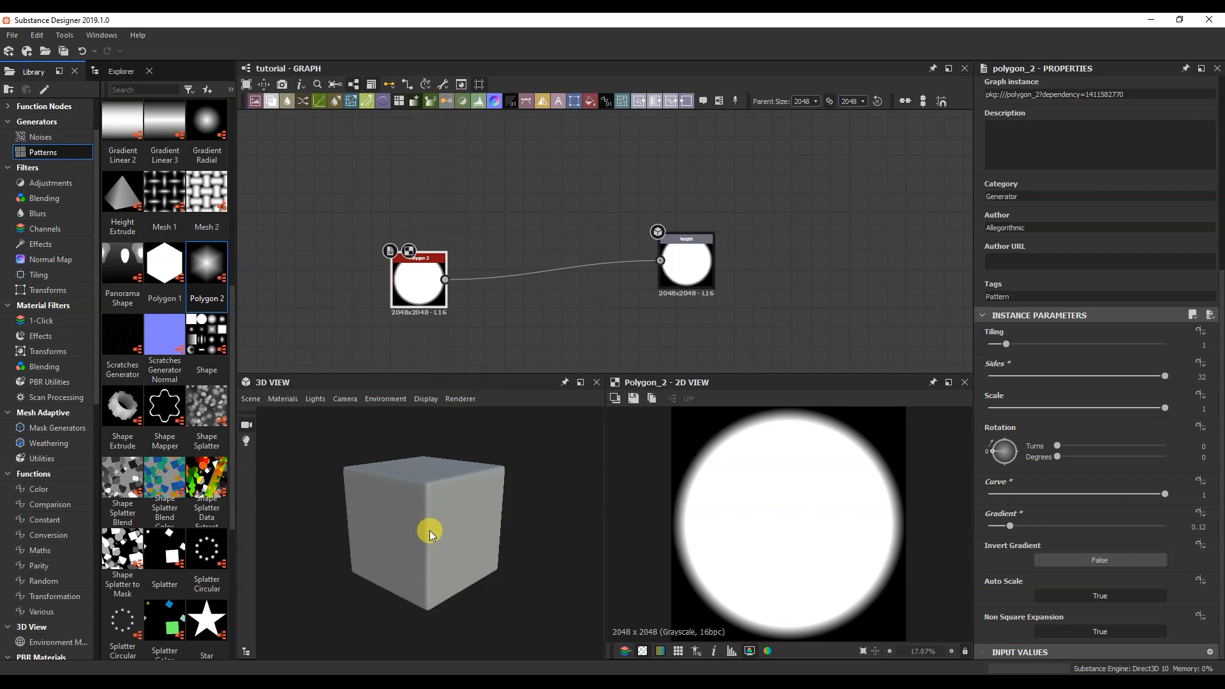
{"action": "mouse_move", "coordinate": [436, 488]}
{"action": "left_mouse_down"}
{"action": "mouse_move", "coordinate": [423, 536]}
{"action": "mouse_move", "coordinate": [476, 501]}
{"action": "mouse_move", "coordinate": [410, 486]}
{"action": "mouse_move", "coordinate": [427, 528]}
{"action": "mouse_move", "coordinate": [426, 504]}
{"action": "left_mouse_up"}
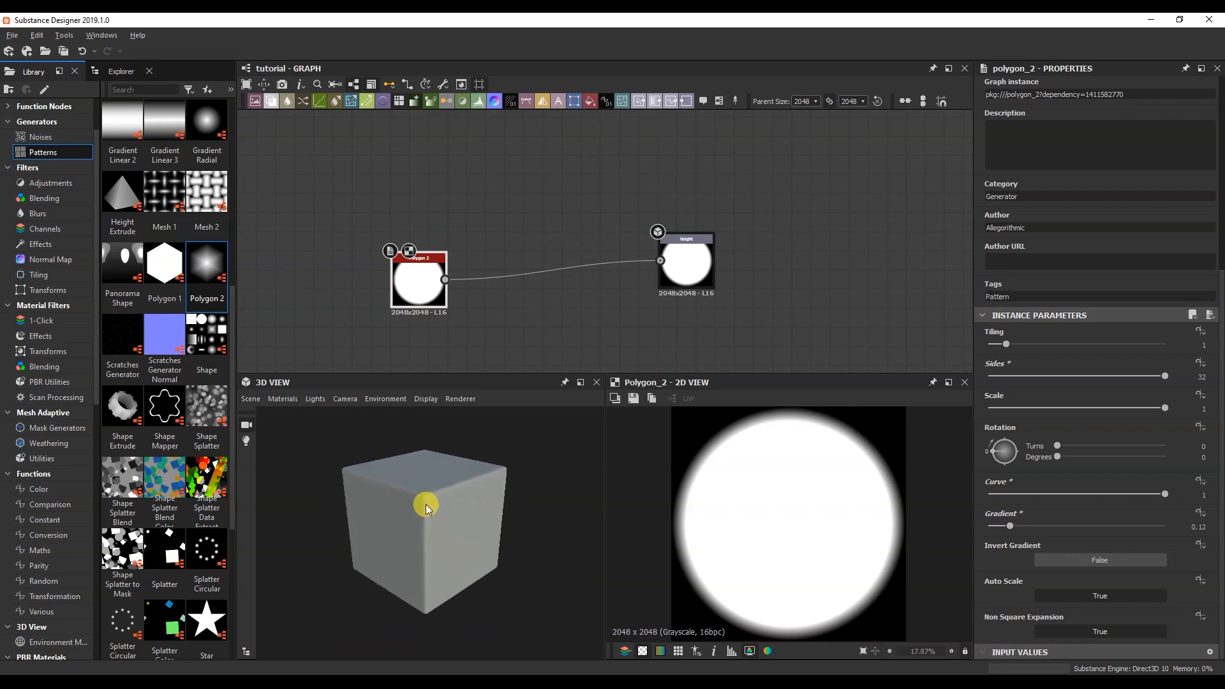
- Add a second Output node above the height output and give it the identifier normal
{"action": "middle_click_drag", "start_coordinate": [572, 212], "coordinate": [571, 229]}
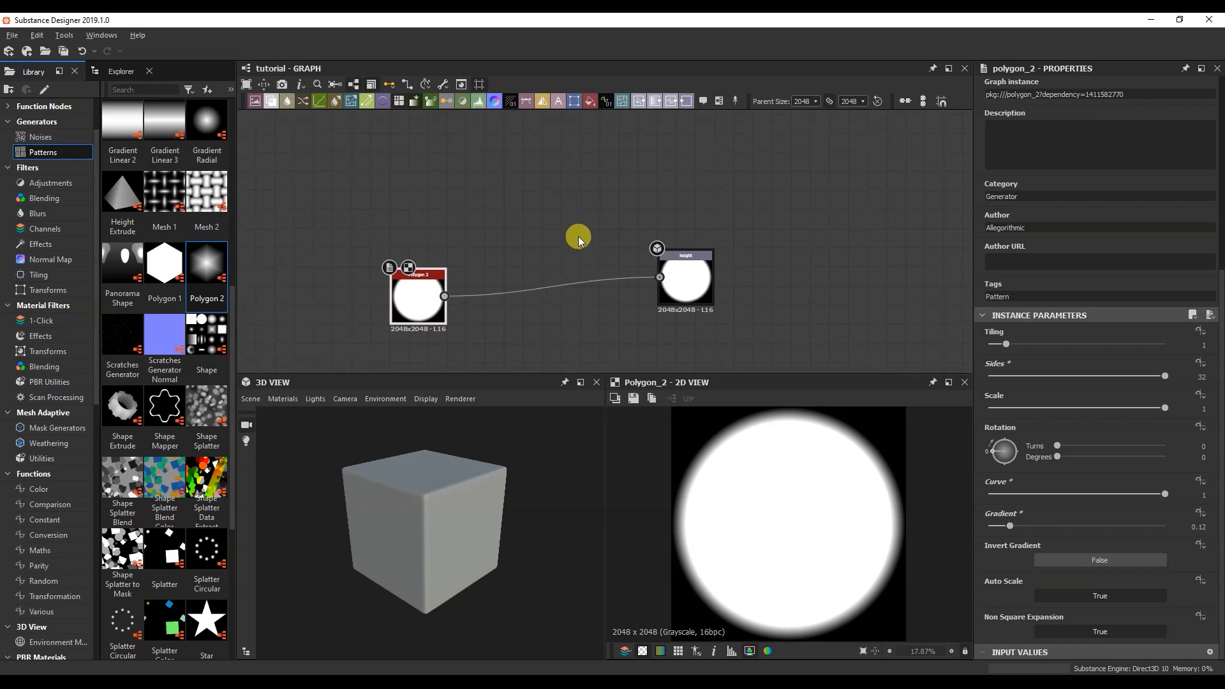
{"action": "right_click", "coordinate": [562, 203]}
{"action": "mouse_move", "coordinate": [601, 208]}
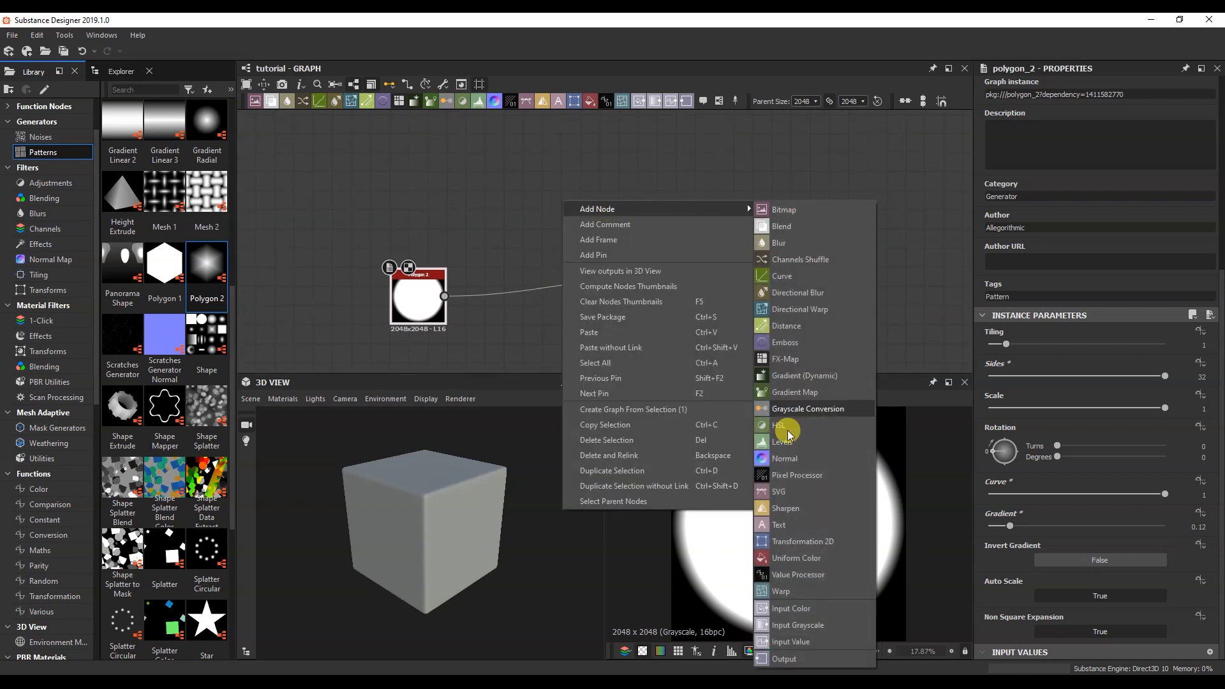
{"action": "left_click", "coordinate": [766, 657]}
{"action": "left_click_drag", "start_coordinate": [579, 210], "coordinate": [696, 202]}
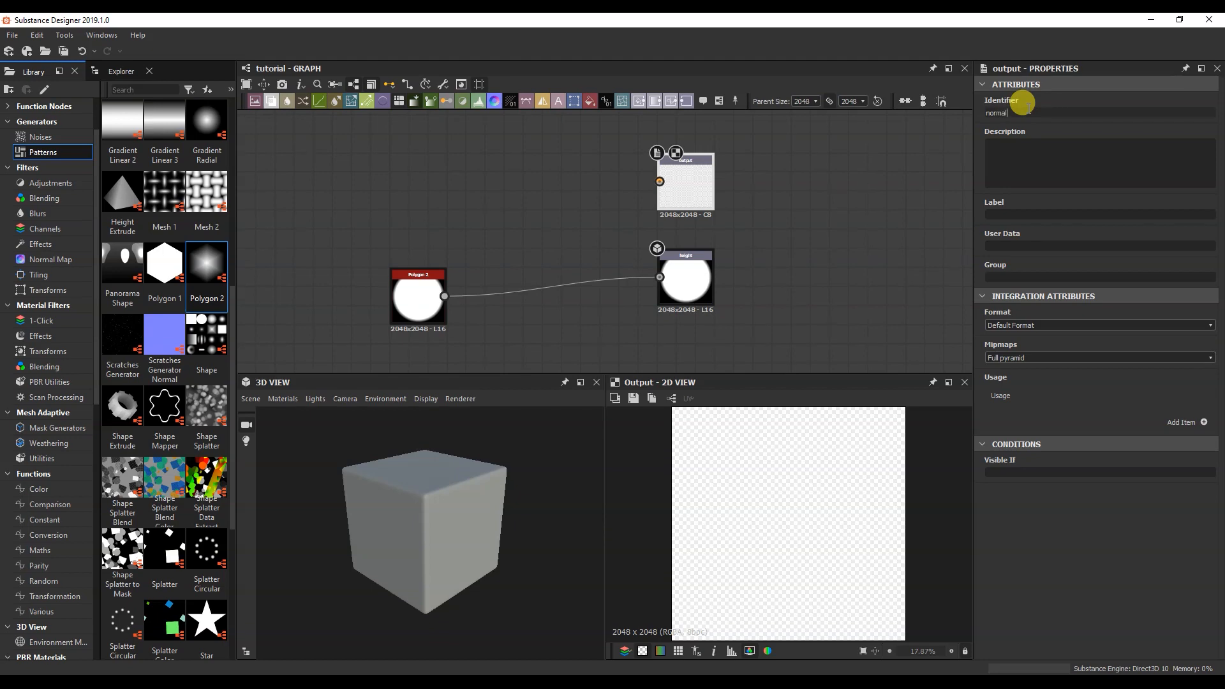
{"action": "key", "text": "Return"}
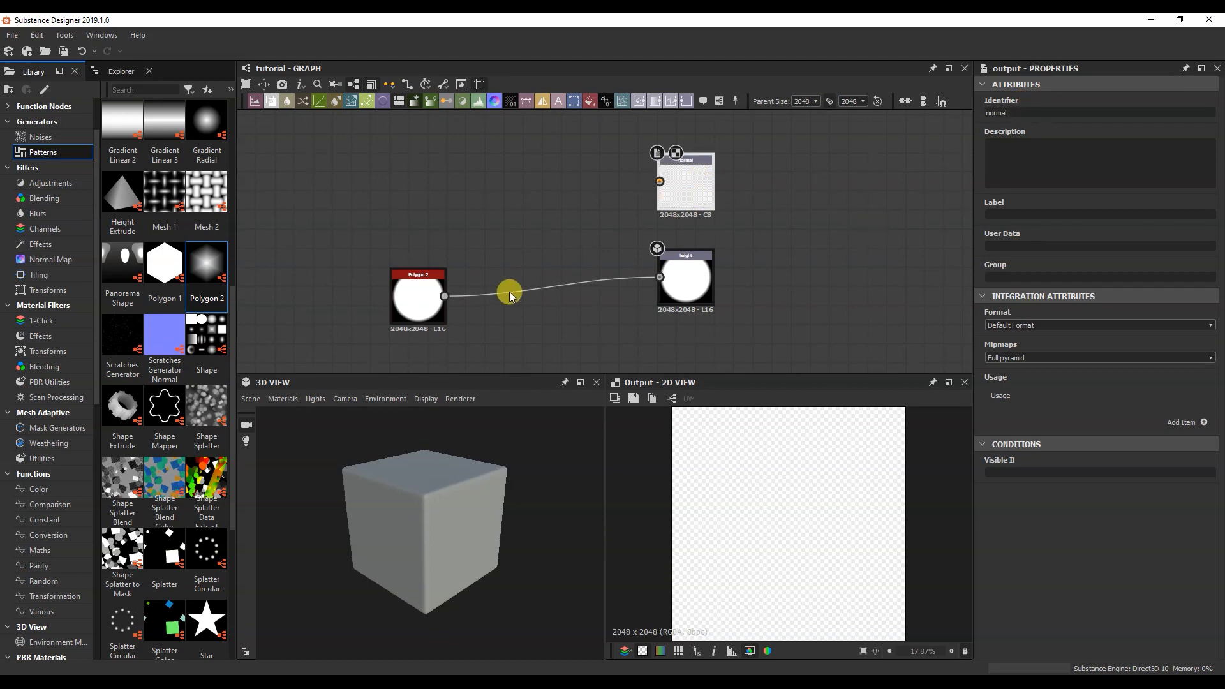
- Connect Polygon 2 to the normal output and assign that output to the cube's Normal channel in the 3D view
{"action": "left_click_drag", "start_coordinate": [446, 295], "coordinate": [682, 210]}
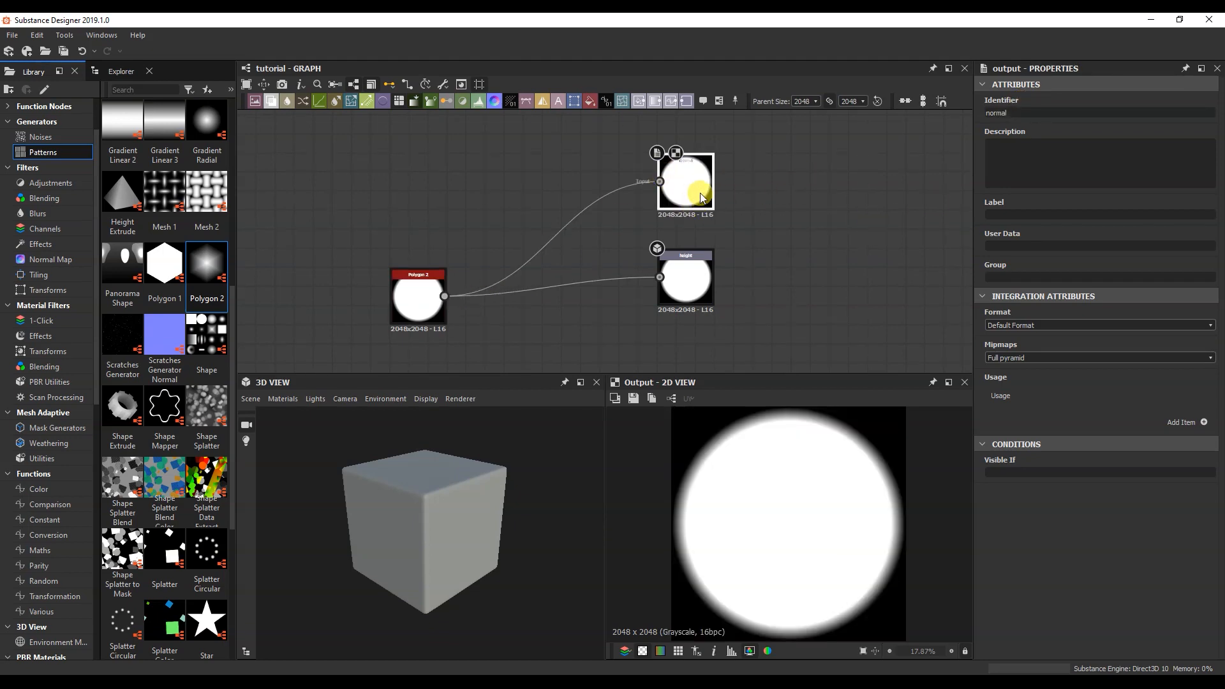
{"action": "right_click", "coordinate": [445, 496]}
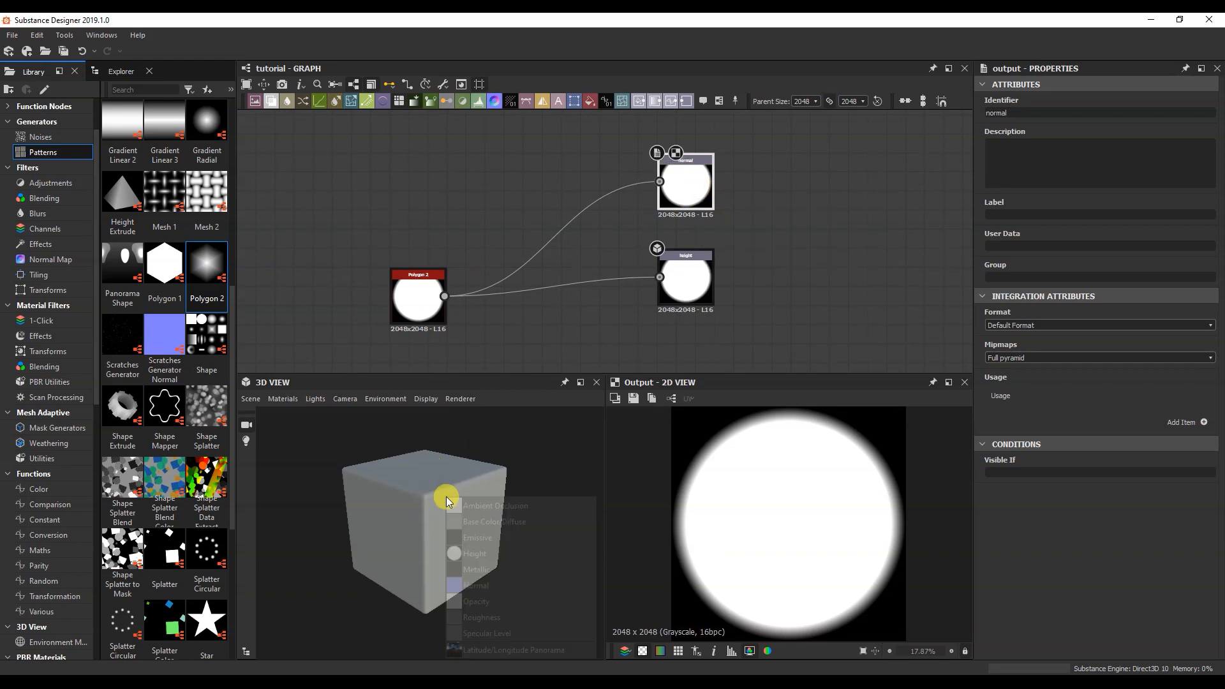
{"action": "left_click", "coordinate": [502, 585]}
{"action": "left_click_drag", "start_coordinate": [502, 586], "coordinate": [423, 479]}
{"action": "scroll", "coordinate": [433, 484], "scroll_direction": "up", "scroll_amount": 3}
- Add a Normal node fed by Polygon 2 and connect its output to the normal output node
{"action": "left_click_drag", "start_coordinate": [409, 305], "coordinate": [360, 305]}
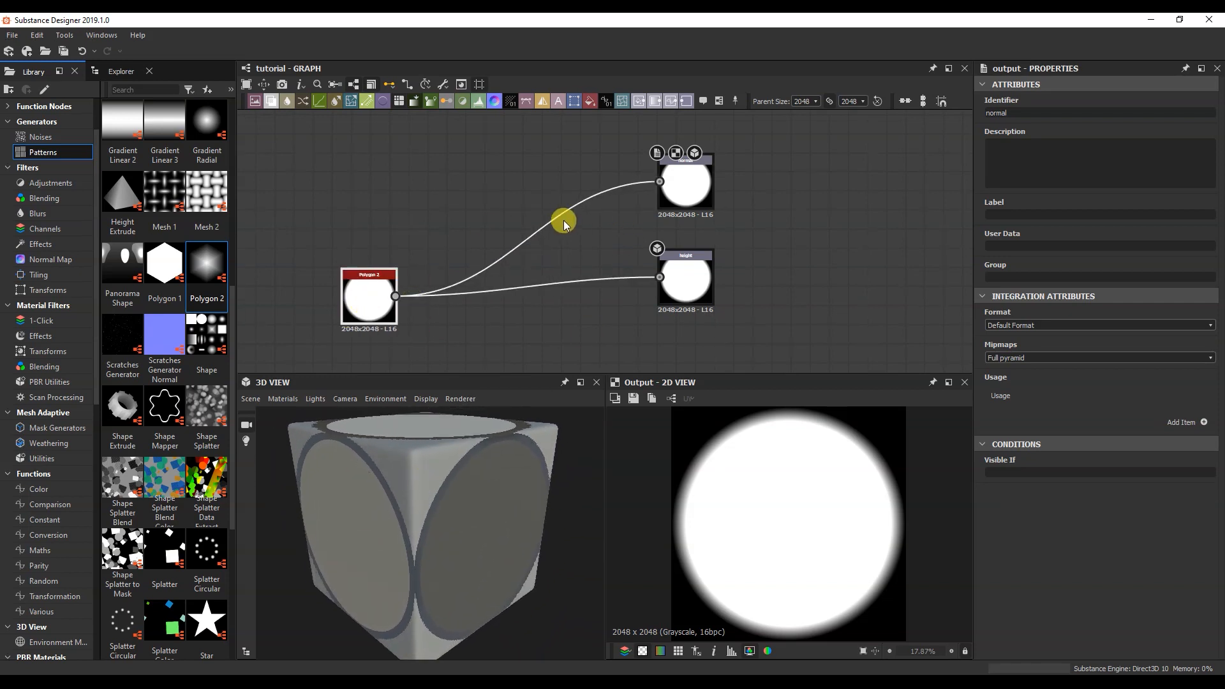
{"action": "right_click", "coordinate": [441, 166]}
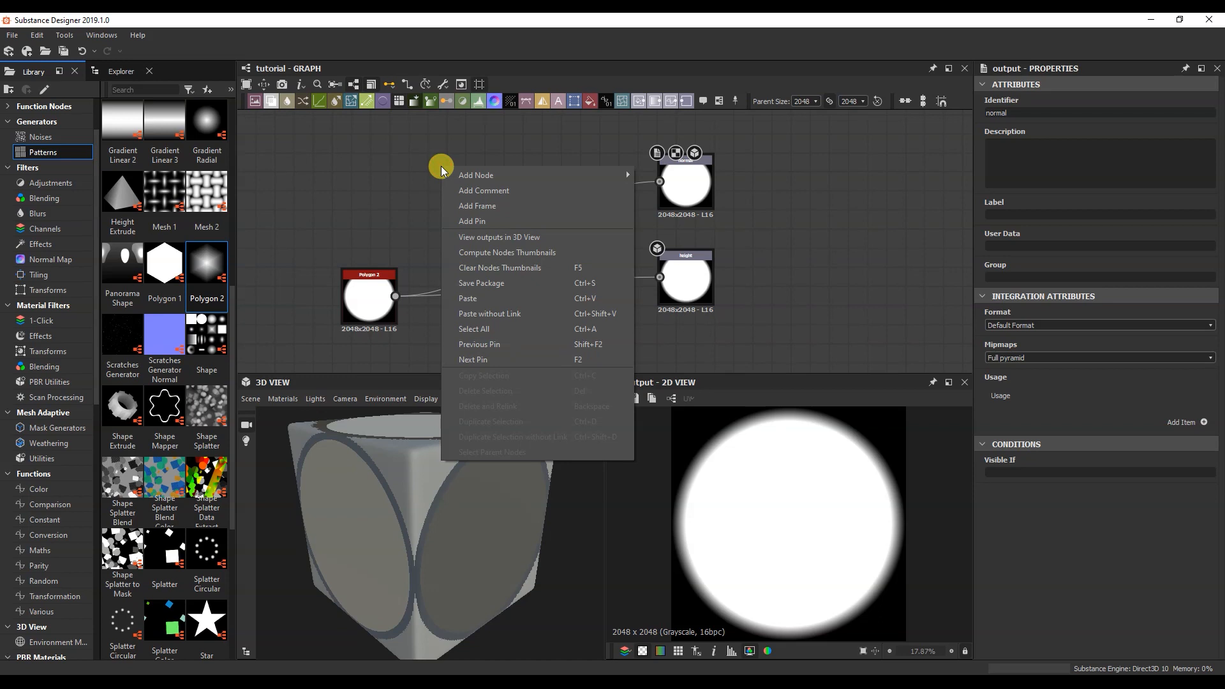
{"action": "mouse_move", "coordinate": [469, 176]}
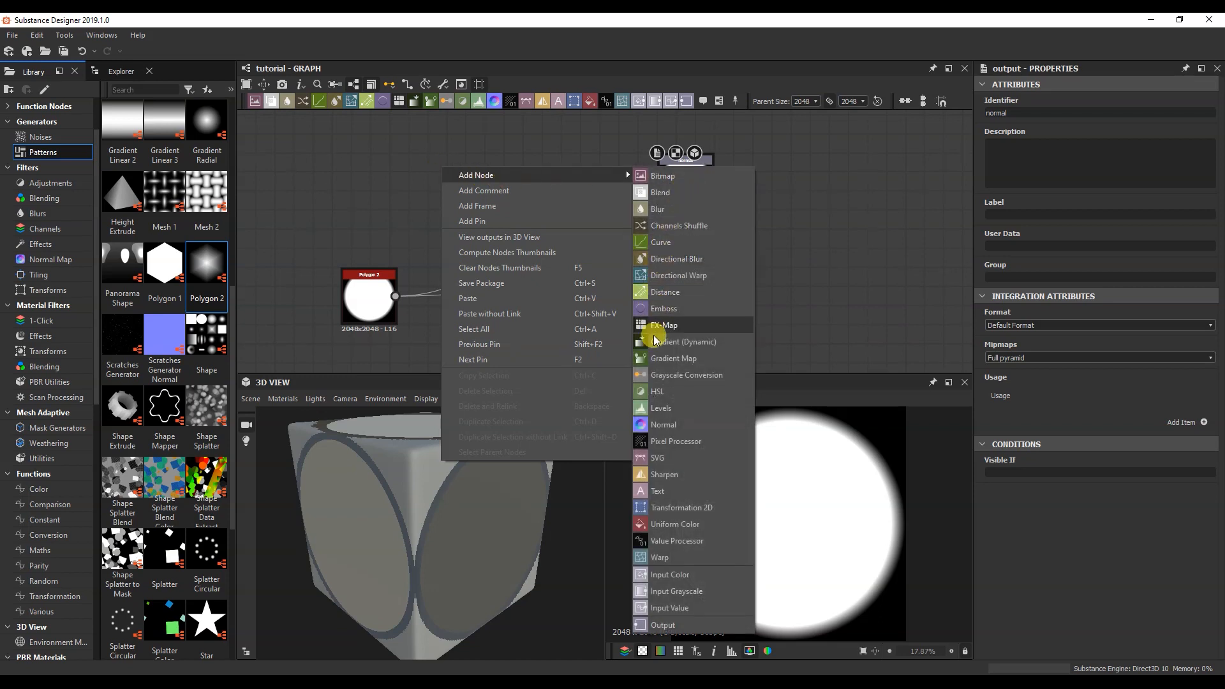
{"action": "left_click", "coordinate": [664, 425]}
{"action": "left_click_drag", "start_coordinate": [464, 193], "coordinate": [474, 201]}
{"action": "left_click_drag", "start_coordinate": [395, 296], "coordinate": [659, 181]}
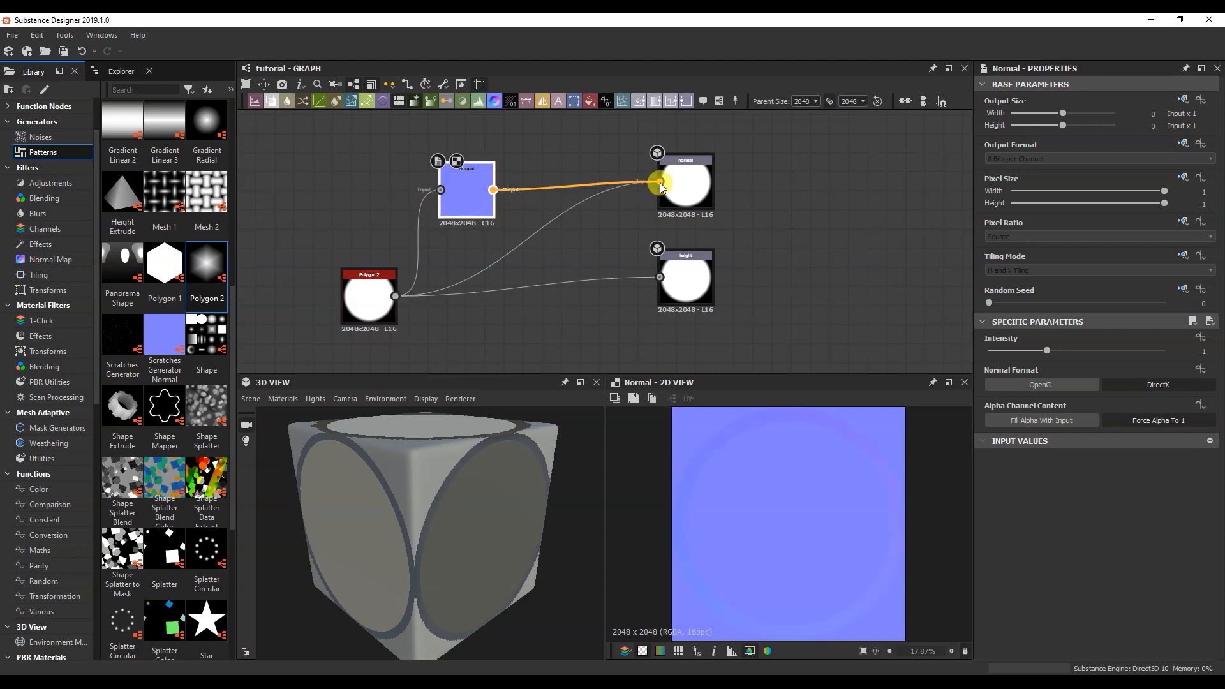
{"action": "left_click_drag", "start_coordinate": [488, 191], "coordinate": [544, 194]}
- Set the Normal node's Intensity to 10
{"action": "left_click_drag", "start_coordinate": [488, 541], "coordinate": [510, 520]}
{"action": "left_click_drag", "start_coordinate": [1046, 350], "coordinate": [1218, 353]}
{"action": "left_click_drag", "start_coordinate": [438, 514], "coordinate": [415, 486]}
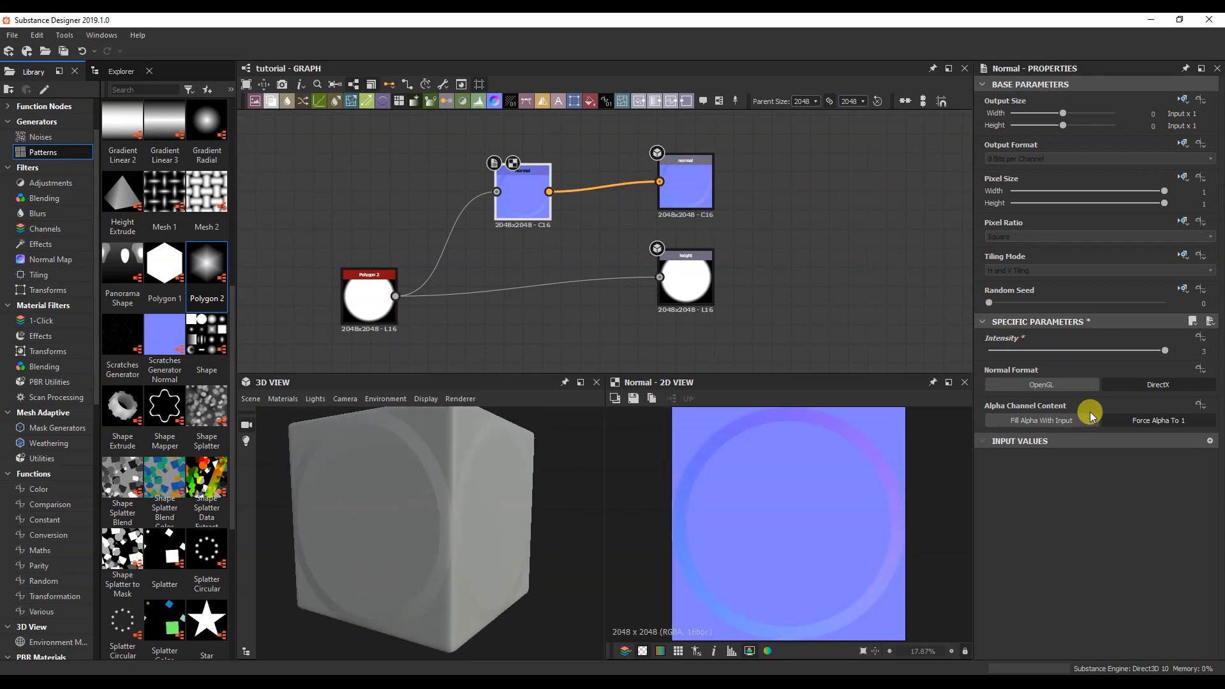
{"action": "double_click", "coordinate": [1203, 350]}
{"action": "type", "text": "10"}
{"action": "key", "text": "Return"}
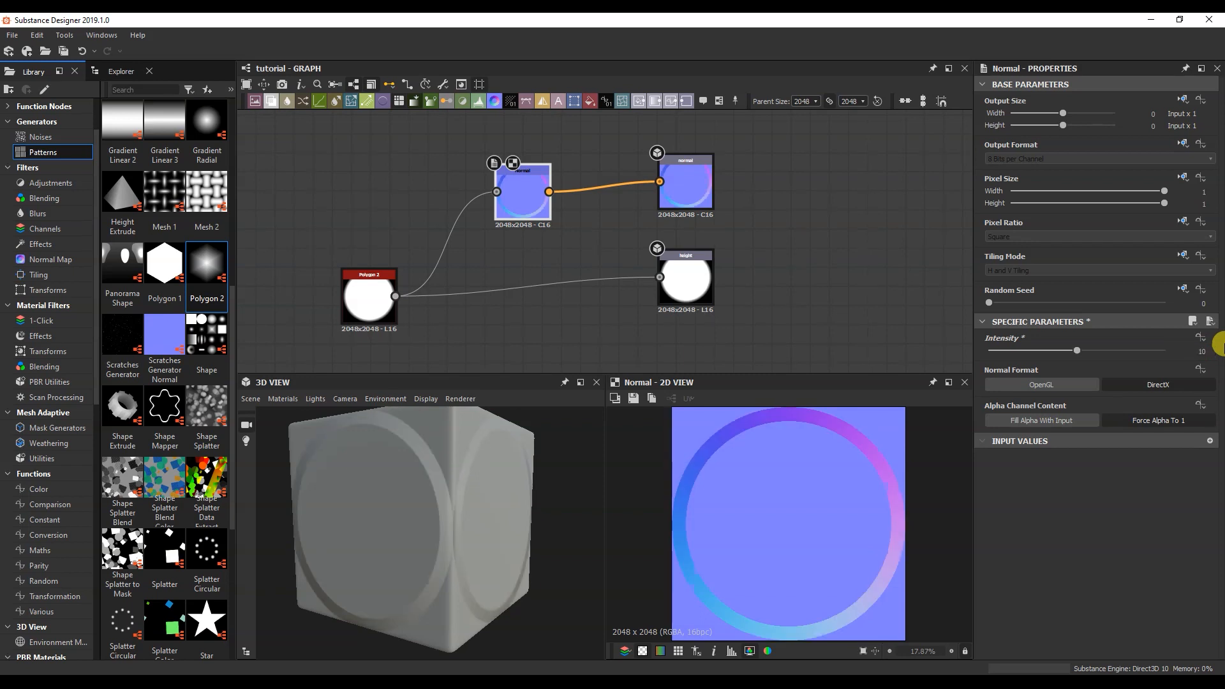
- Switch the cube's Default material to the Tessellation technique of the physically_metallic_roughness definition
{"action": "left_click_drag", "start_coordinate": [490, 476], "coordinate": [294, 431]}
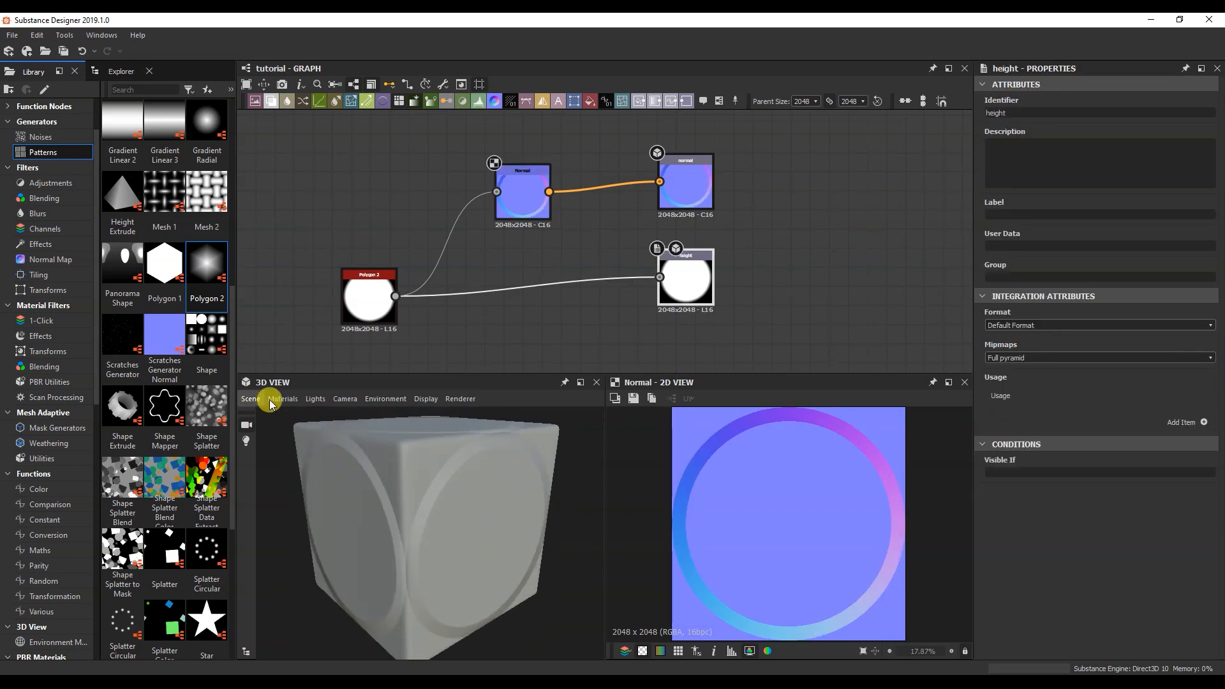
{"action": "left_click", "coordinate": [283, 399]}
{"action": "mouse_move", "coordinate": [300, 416]}
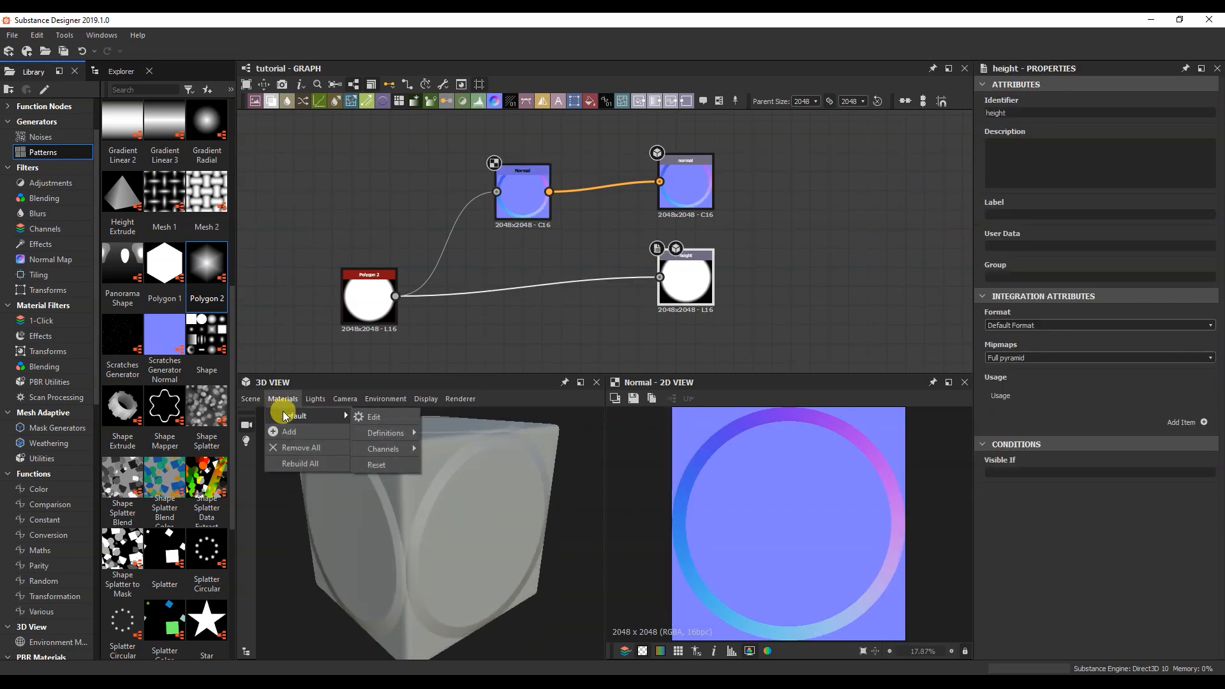
{"action": "mouse_move", "coordinate": [385, 432]}
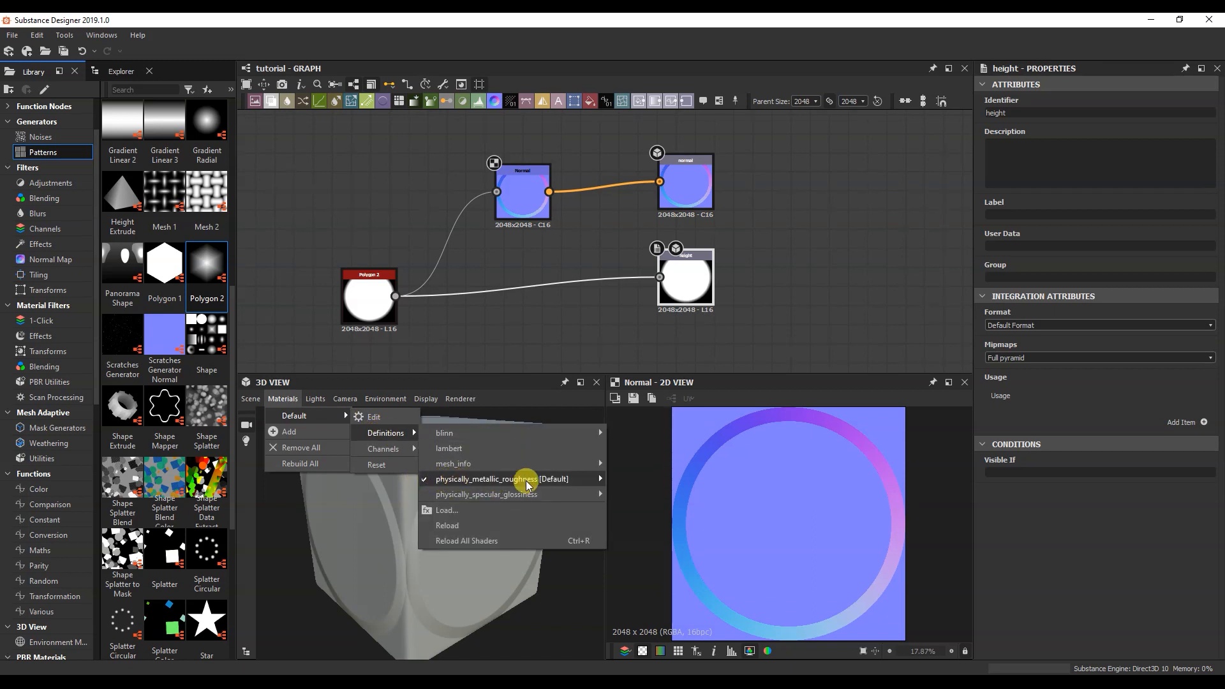
{"action": "mouse_move", "coordinate": [560, 479]}
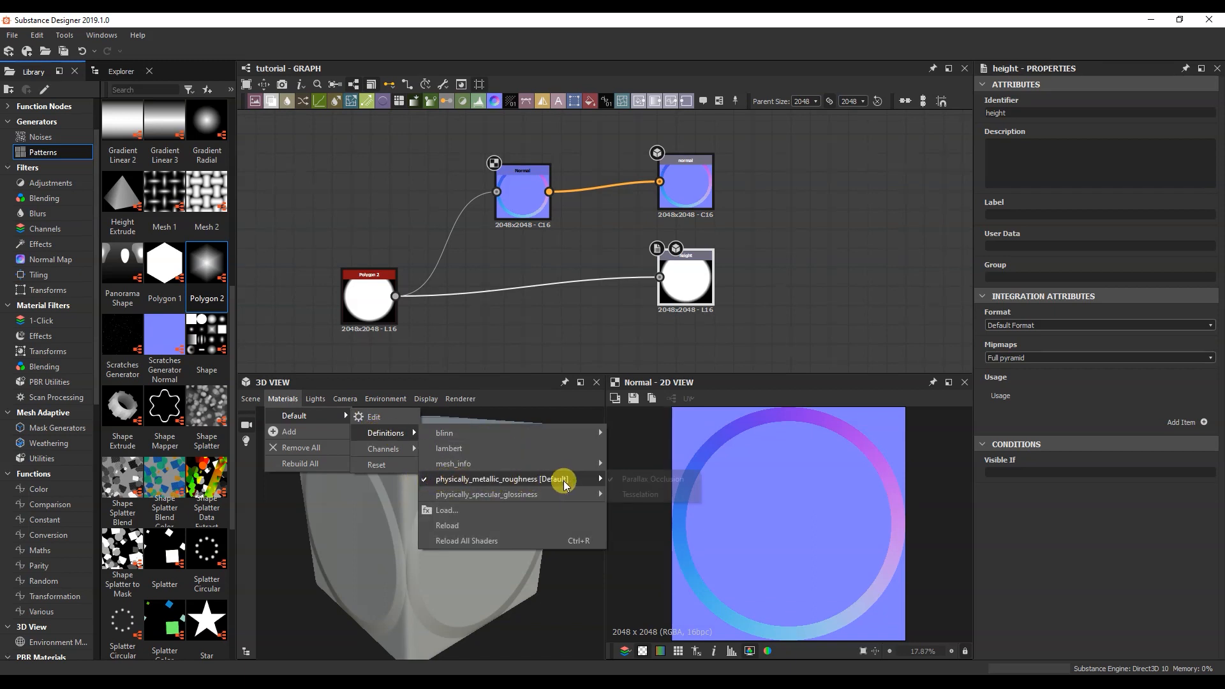
{"action": "left_click", "coordinate": [642, 495]}
- Set the material's height Scale to 1.3 and its Tessellation Factor to 16
{"action": "left_click_drag", "start_coordinate": [993, 215], "coordinate": [1014, 214]}
{"action": "left_click", "coordinate": [1209, 208]}
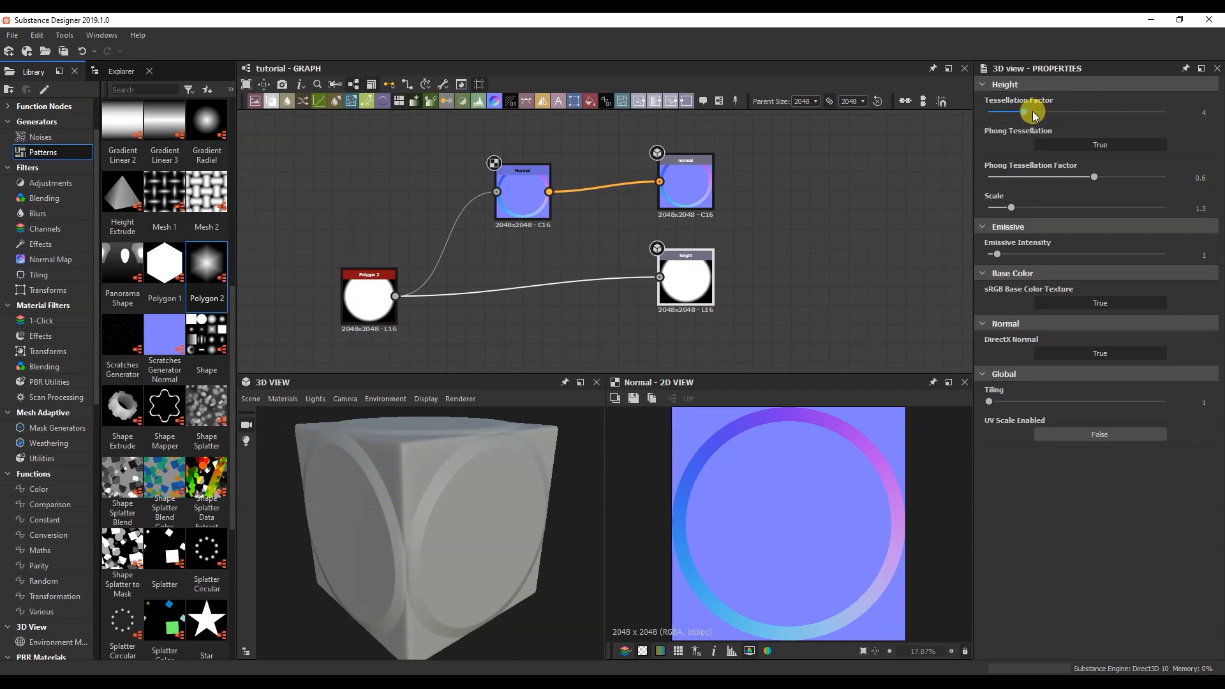
{"action": "left_click_drag", "start_coordinate": [1024, 112], "coordinate": [1219, 112]}
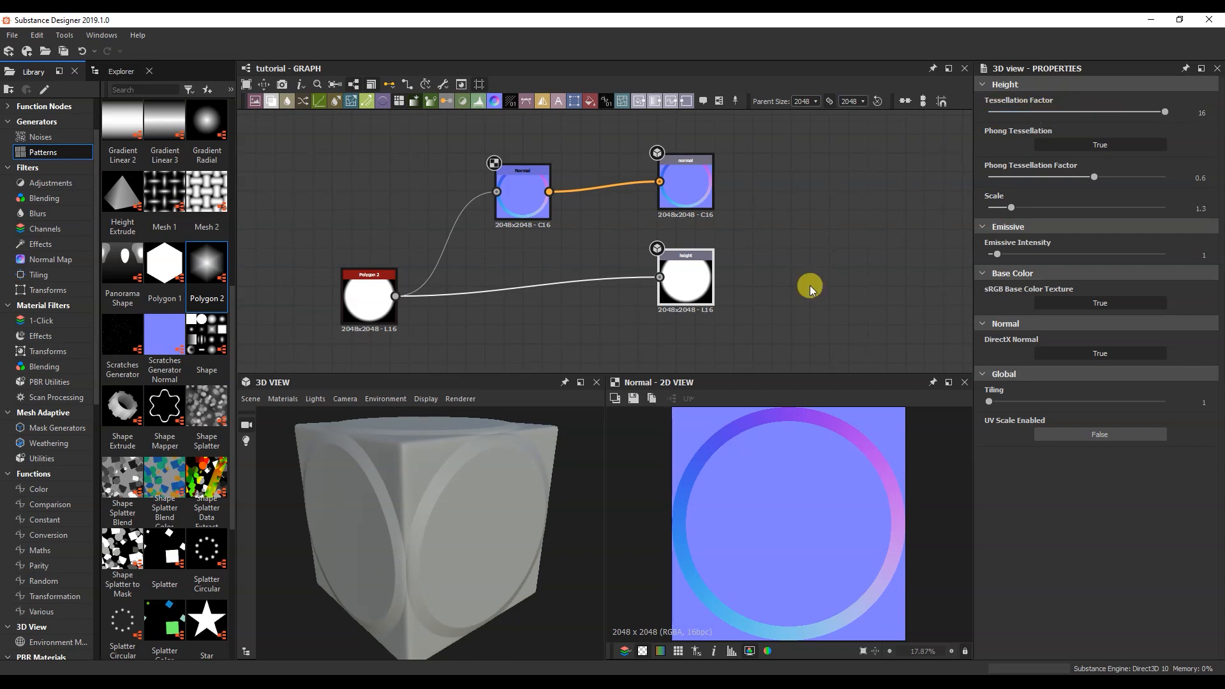
- Add a Shape Extrude node fed by Polygon 2 and move Polygon 2's links to Normal and height onto its output
{"action": "middle_click_drag", "start_coordinate": [343, 308], "coordinate": [406, 303]}
{"action": "left_click_drag", "start_coordinate": [423, 296], "coordinate": [264, 252]}
{"action": "middle_click_drag", "start_coordinate": [298, 257], "coordinate": [396, 264]}
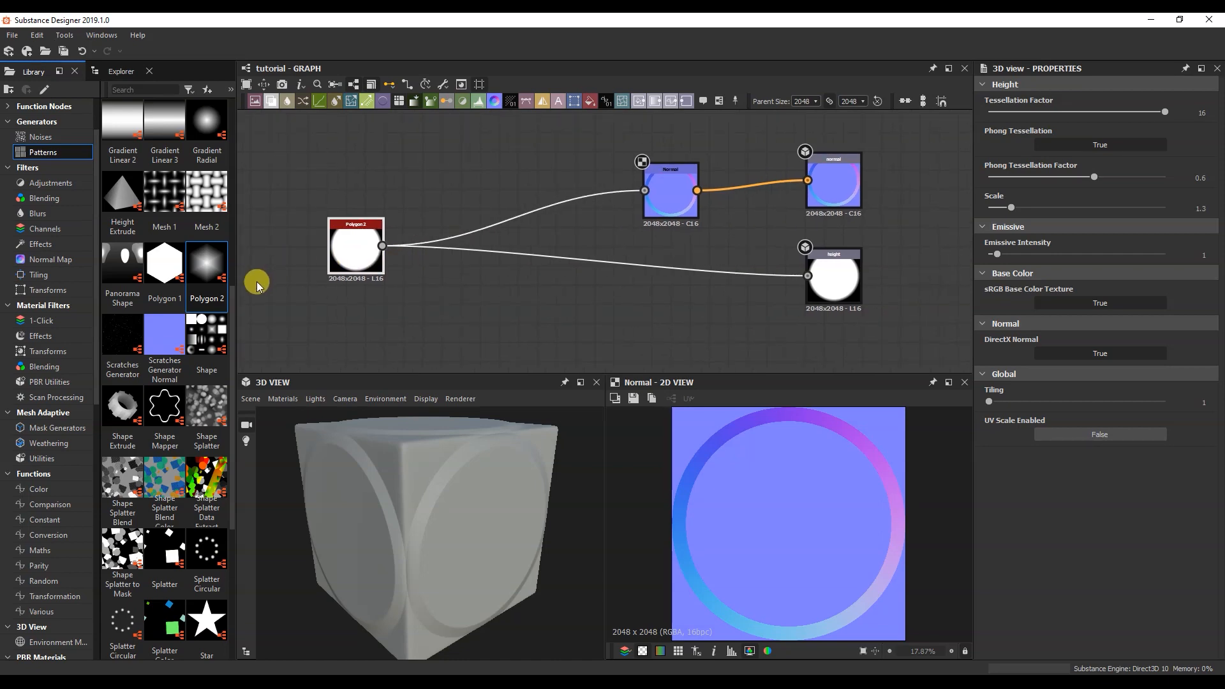
{"action": "left_click_drag", "start_coordinate": [122, 408], "coordinate": [468, 185]}
{"action": "left_click_drag", "start_coordinate": [382, 245], "coordinate": [434, 181]}
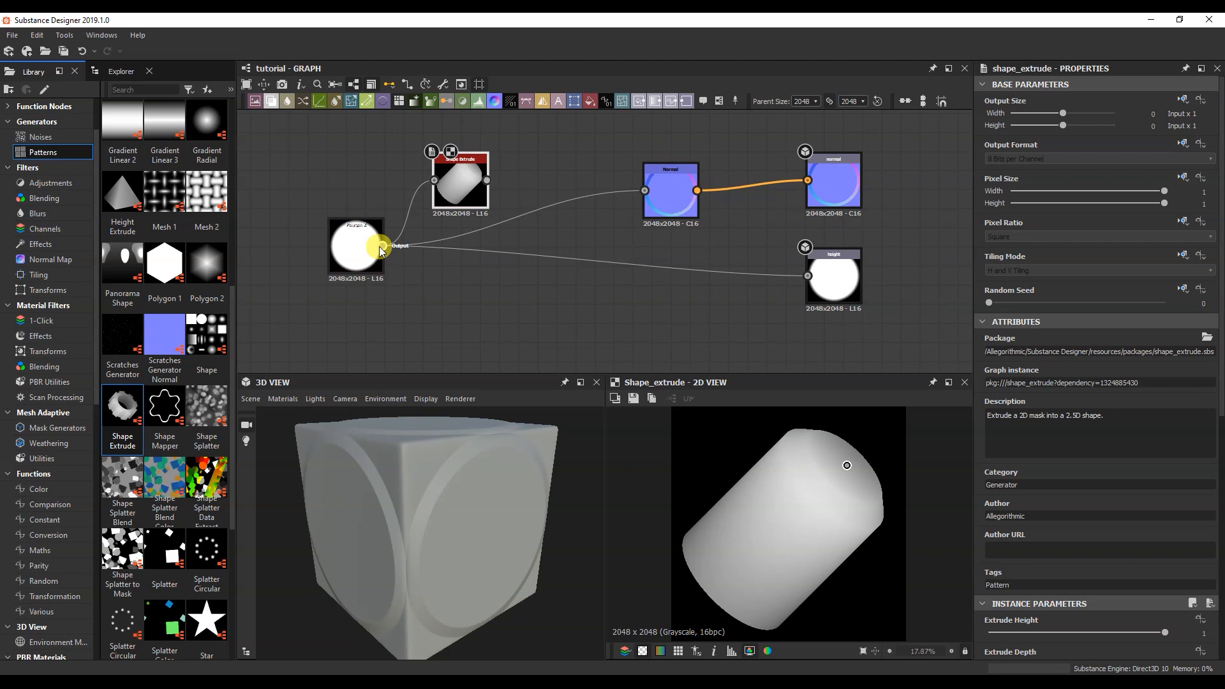
{"action": "left_click_drag", "start_coordinate": [381, 246], "coordinate": [465, 222], "text": "shift"}
{"action": "mouse_move", "coordinate": [396, 478]}
{"action": "left_mouse_down"}
{"action": "mouse_move", "coordinate": [470, 506]}
{"action": "mouse_move", "coordinate": [456, 590]}
{"action": "mouse_move", "coordinate": [401, 487]}
{"action": "mouse_move", "coordinate": [386, 503]}
{"action": "mouse_move", "coordinate": [408, 491]}
{"action": "left_mouse_up"}
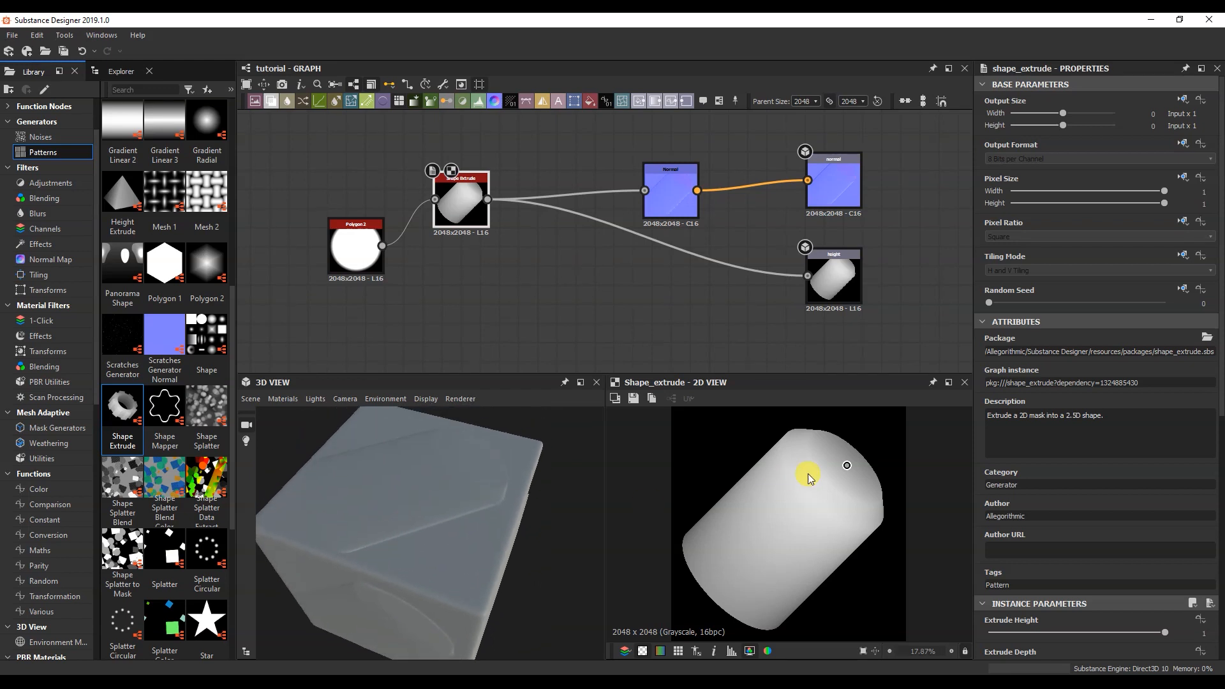
- Give Shape Extrude the Custom Input shape, Extrude Height 0.05, Extrude Depth 0.2 and a Position of about X 0.59, Y 0.35
{"action": "left_click_drag", "start_coordinate": [1219, 377], "coordinate": [1219, 502]}
{"action": "left_click", "coordinate": [1074, 498]}
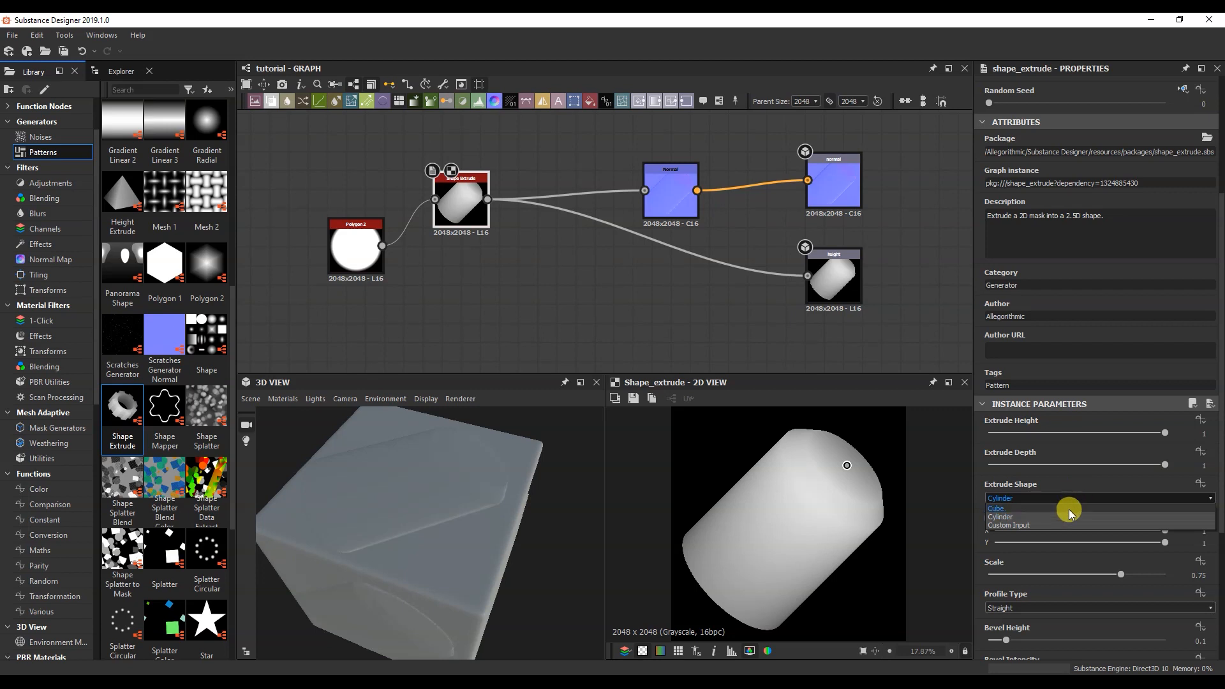
{"action": "left_click", "coordinate": [1016, 529]}
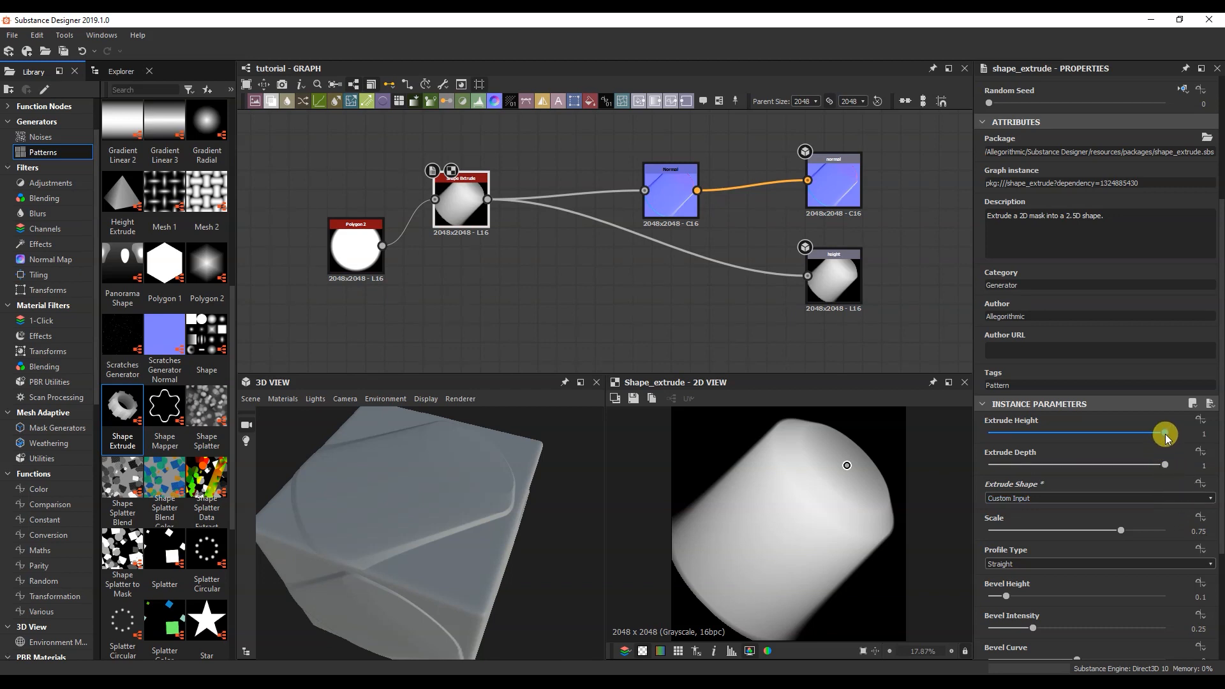
{"action": "left_click_drag", "start_coordinate": [1165, 434], "coordinate": [997, 447]}
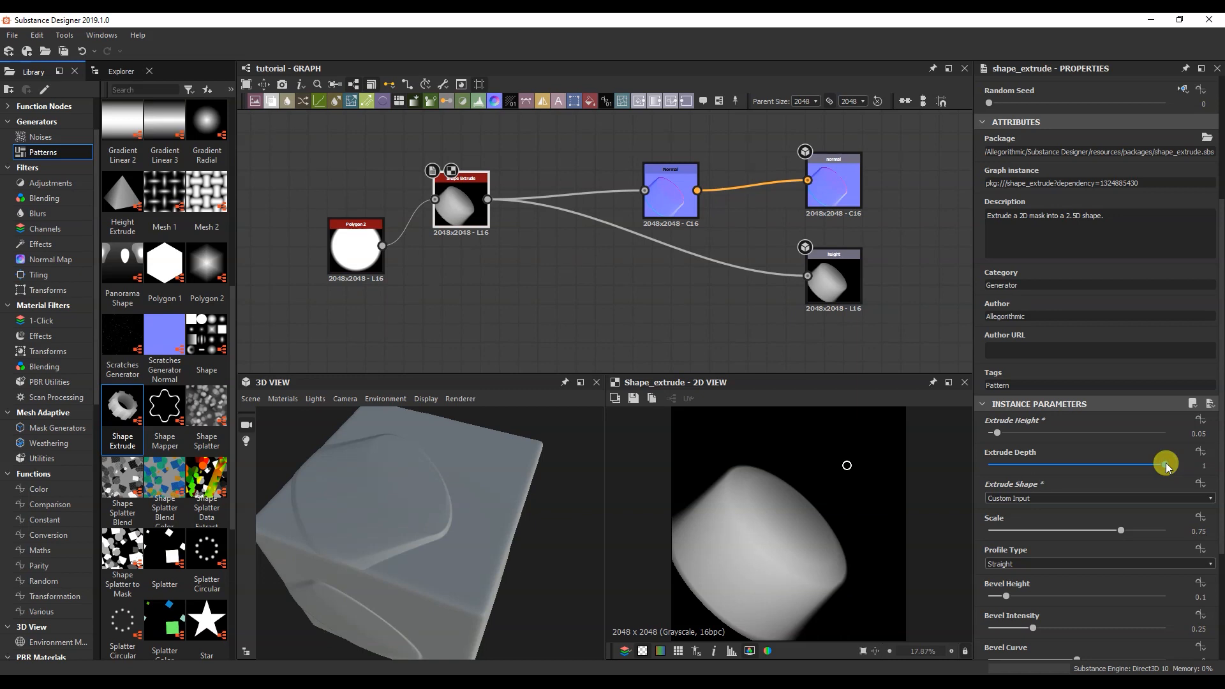
{"action": "left_click_drag", "start_coordinate": [1164, 465], "coordinate": [1023, 471]}
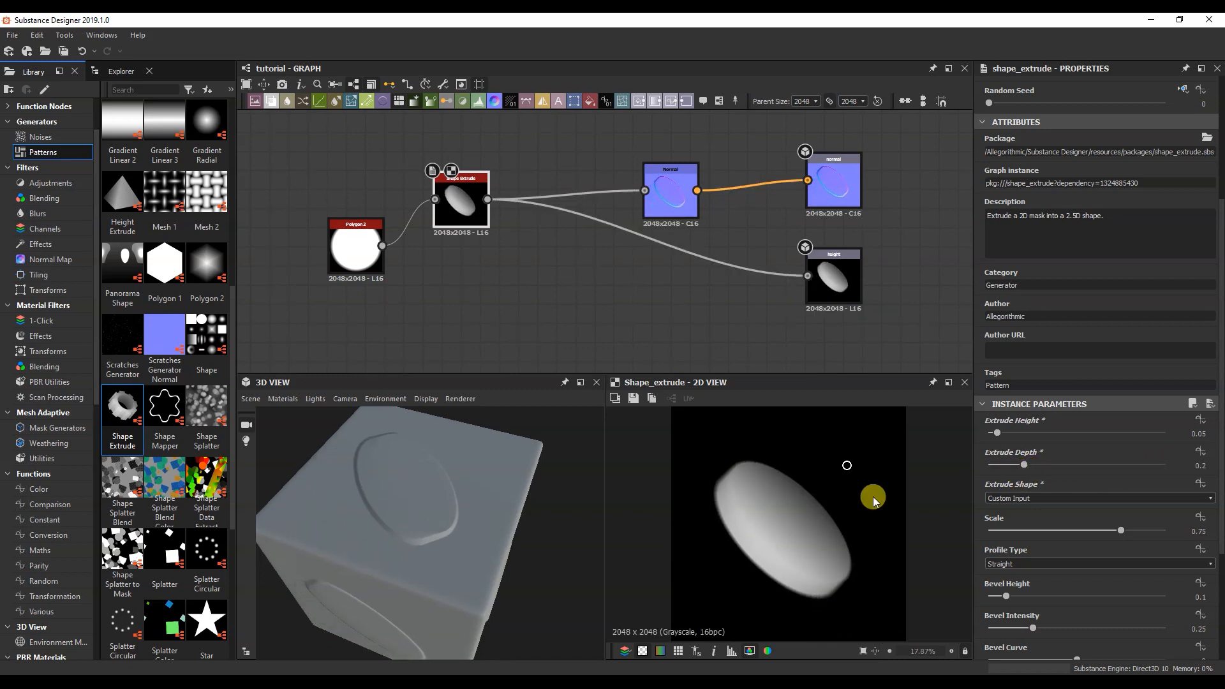
{"action": "left_click_drag", "start_coordinate": [846, 472], "coordinate": [810, 490]}
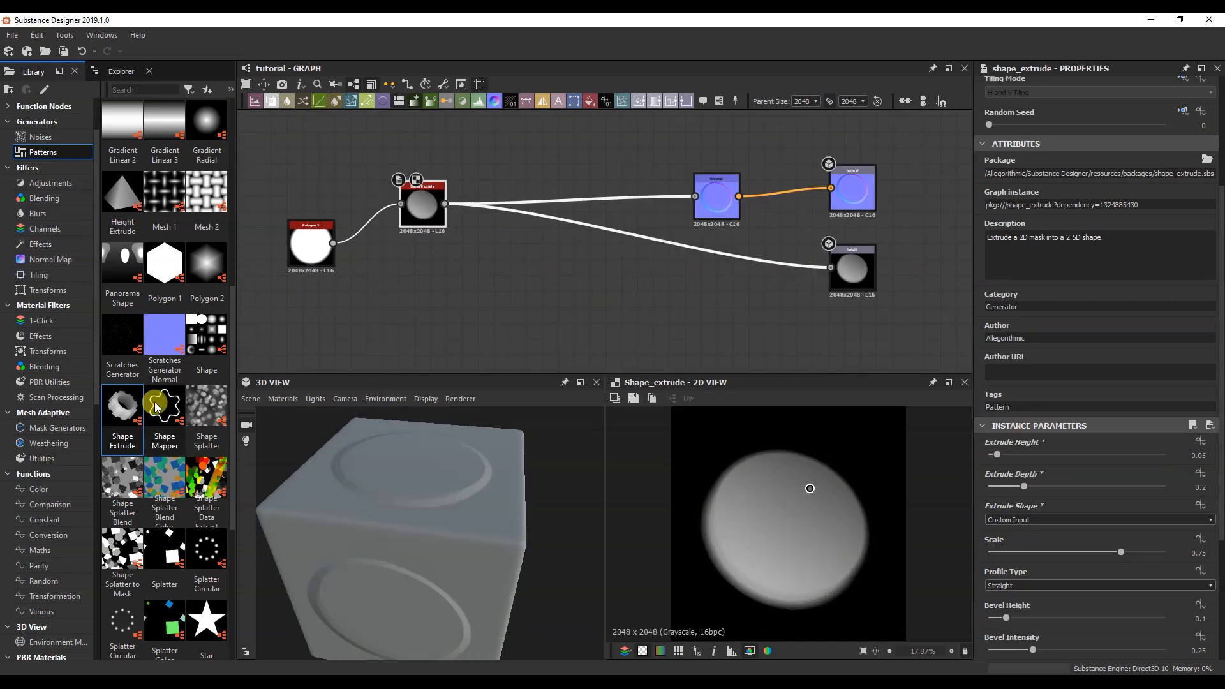
- Insert a Tile Sampler with Shape Extrude as its pattern input and move the Normal and height links onto its output
{"action": "scroll", "coordinate": [165, 446], "scroll_direction": "down", "scroll_amount": 4}
{"action": "left_click_drag", "start_coordinate": [122, 542], "coordinate": [521, 274]}
{"action": "left_click_drag", "start_coordinate": [443, 201], "coordinate": [502, 274]}
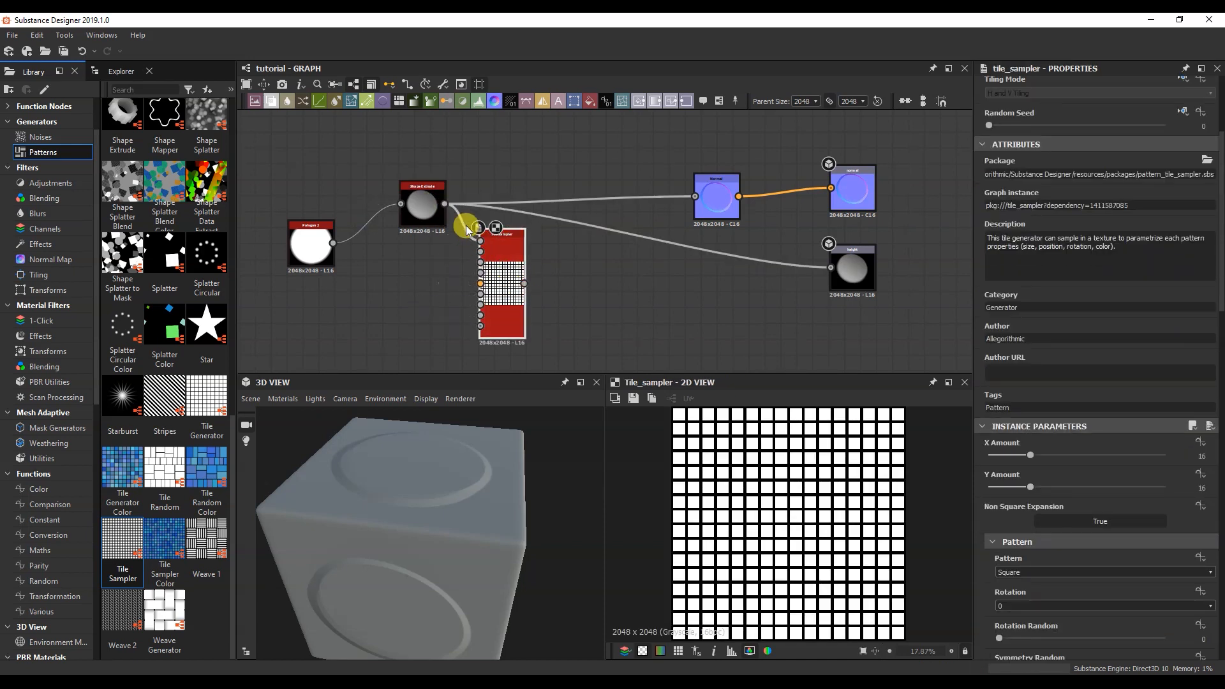
{"action": "left_click_drag", "start_coordinate": [444, 204], "coordinate": [530, 252], "text": "shift"}
{"action": "scroll", "coordinate": [382, 529], "scroll_direction": "up", "scroll_amount": 3}
{"action": "left_click_drag", "start_coordinate": [422, 495], "coordinate": [392, 509]}
{"action": "right_click_drag", "start_coordinate": [387, 507], "coordinate": [382, 402]}
{"action": "left_click_drag", "start_coordinate": [393, 508], "coordinate": [381, 512]}
{"action": "right_click_drag", "start_coordinate": [380, 512], "coordinate": [405, 402]}
{"action": "right_click_drag", "start_coordinate": [418, 528], "coordinate": [418, 530]}
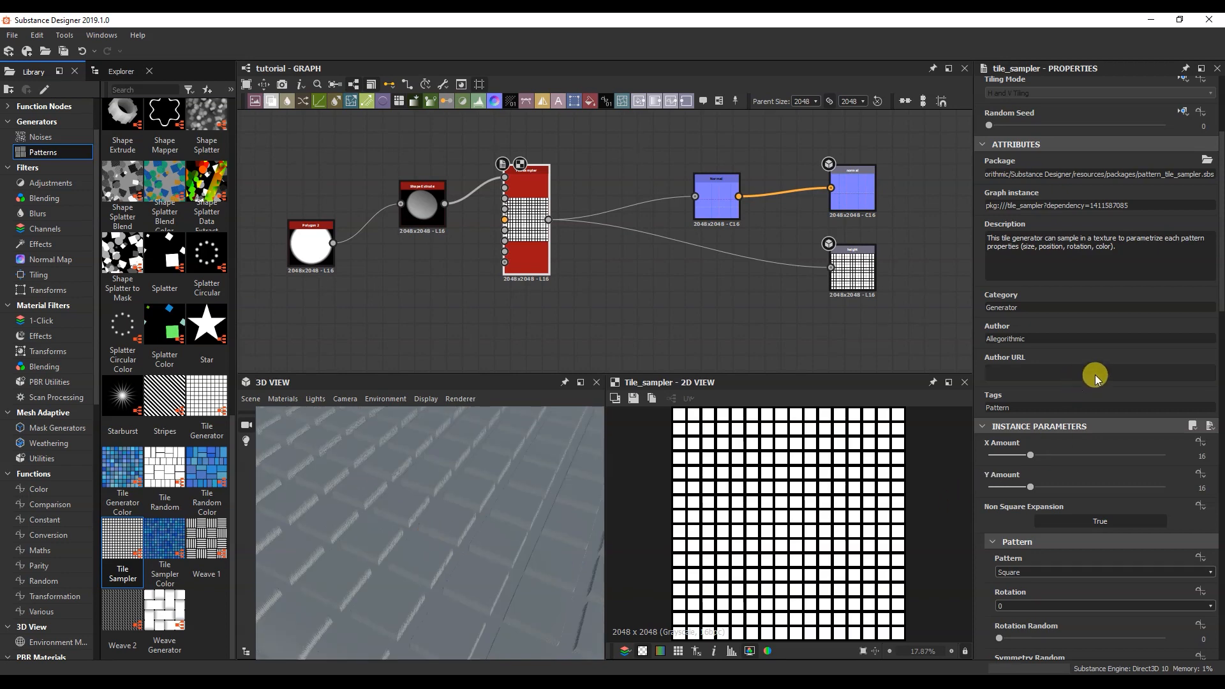
- Set the Tile Sampler's Pattern to Pattern Input and its X and Y Amount to 11
{"action": "left_click", "coordinate": [1115, 571]}
{"action": "left_click", "coordinate": [1116, 581]}
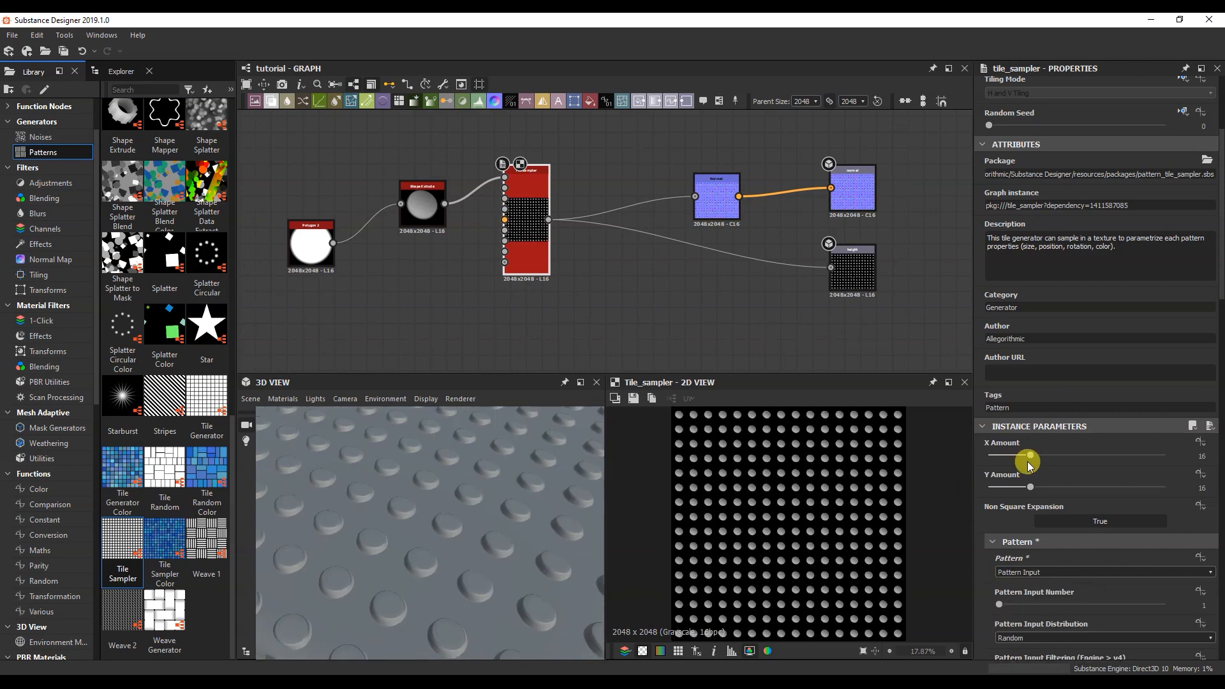
{"action": "left_click_drag", "start_coordinate": [1032, 453], "coordinate": [1017, 488]}
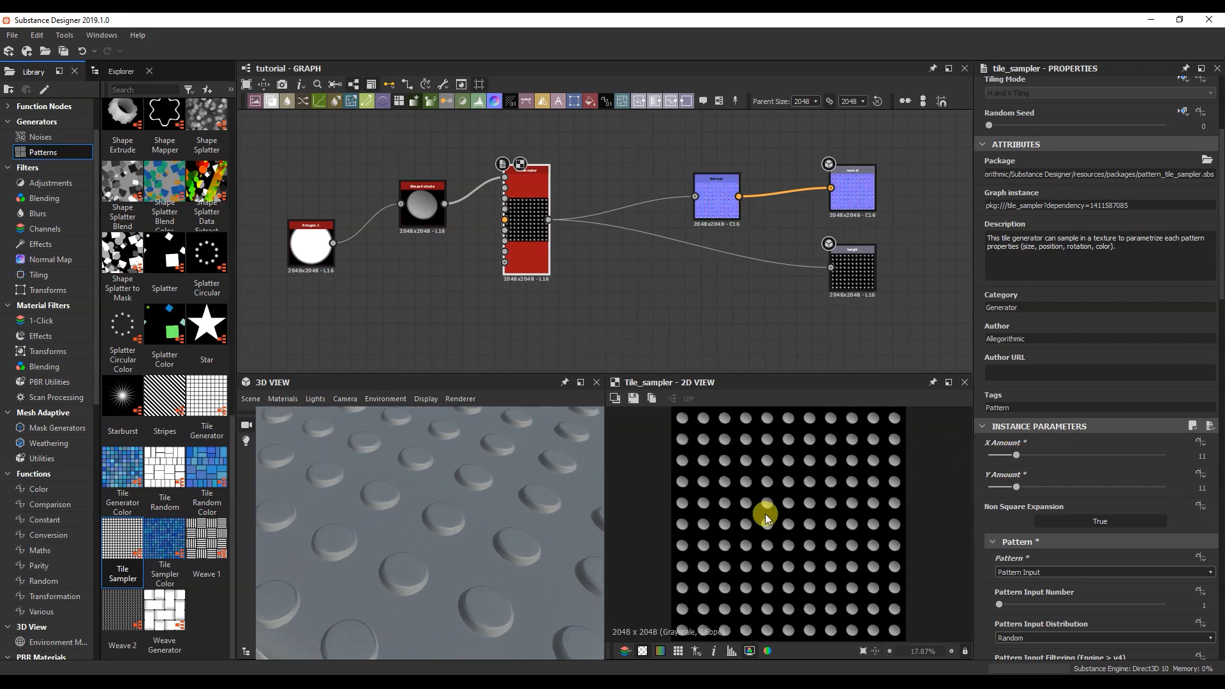
- Check the tiled pattern in the 2D view and set the Tile Sampler's Scale to 1.42
{"action": "scroll", "coordinate": [811, 500], "scroll_direction": "down", "scroll_amount": 6}
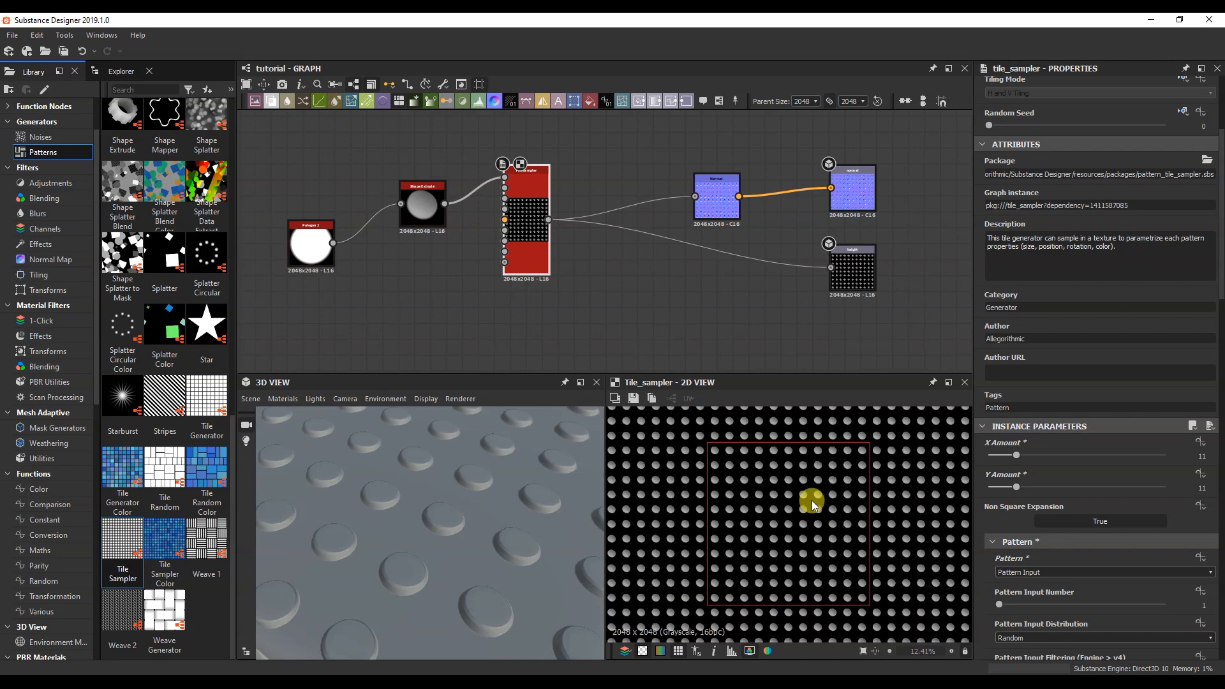
{"action": "scroll", "coordinate": [785, 531], "scroll_direction": "up", "scroll_amount": 3}
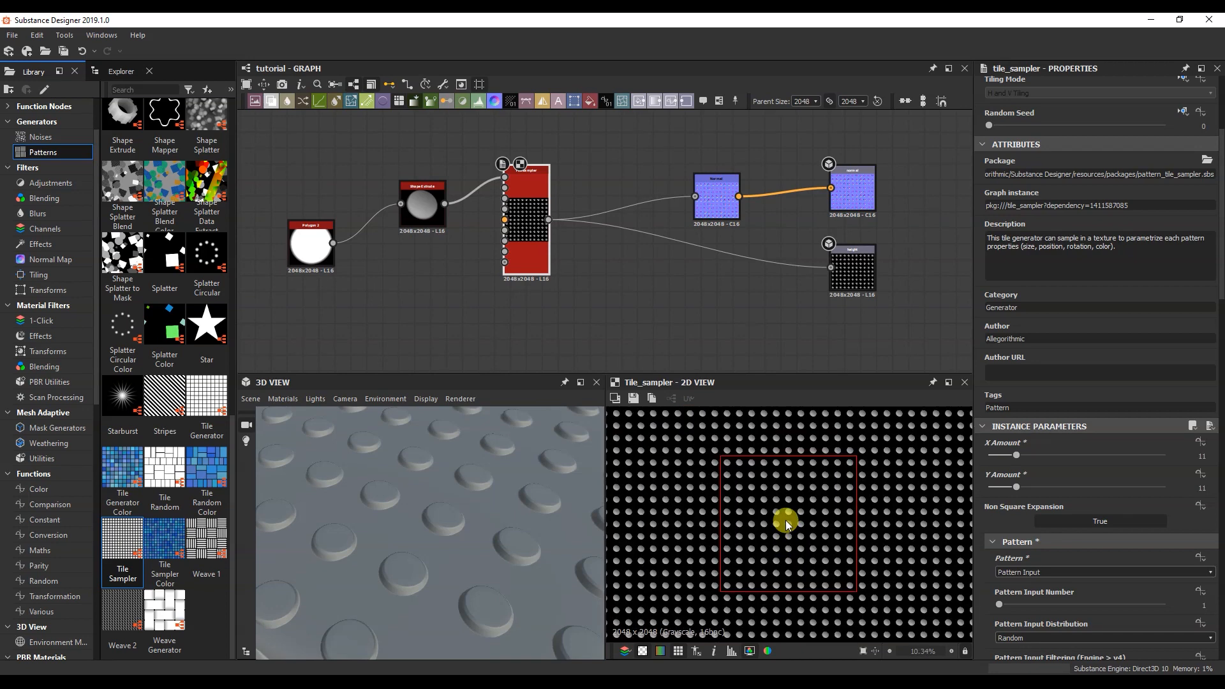
{"action": "key", "text": "space"}
{"action": "scroll", "coordinate": [785, 519], "scroll_direction": "up", "scroll_amount": 3}
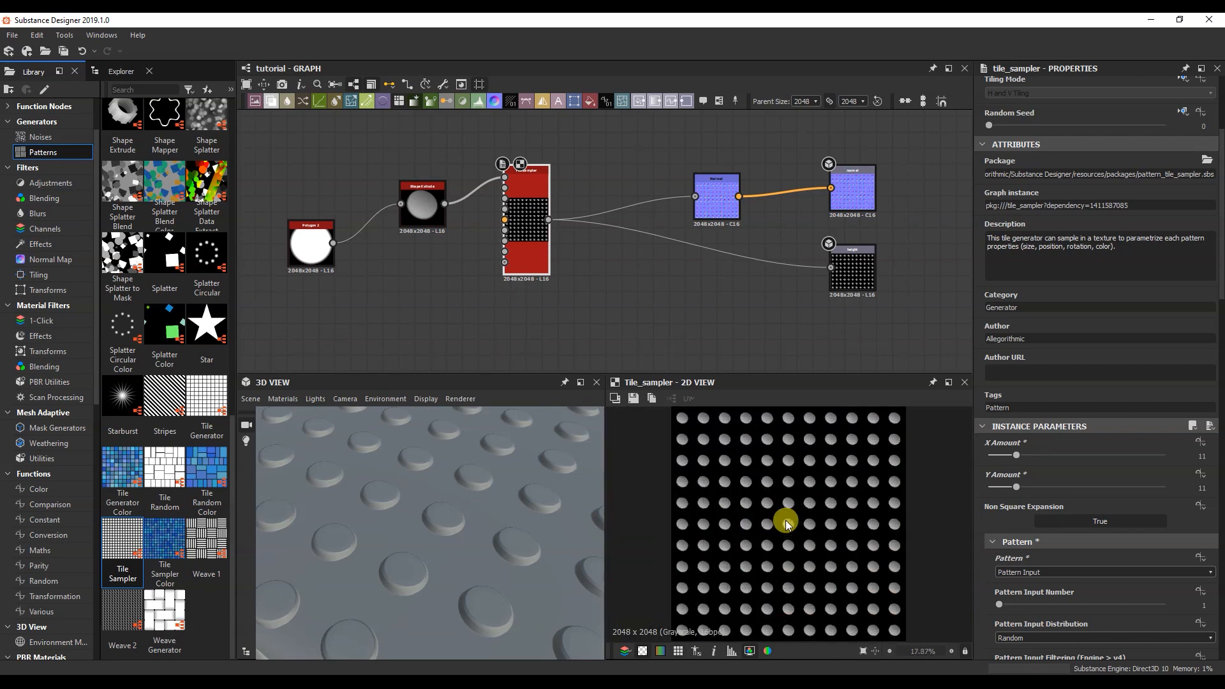
{"action": "scroll", "coordinate": [1216, 308], "scroll_direction": "down", "scroll_amount": 2}
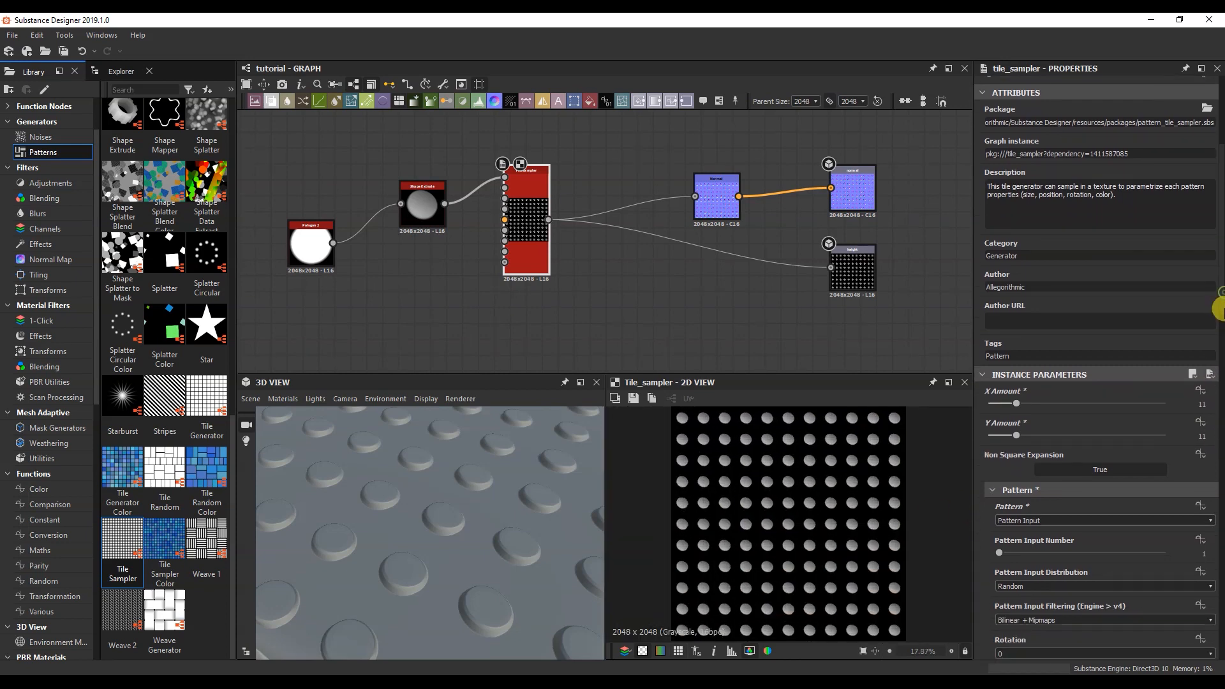
{"action": "left_click_drag", "start_coordinate": [1219, 308], "coordinate": [1220, 404]}
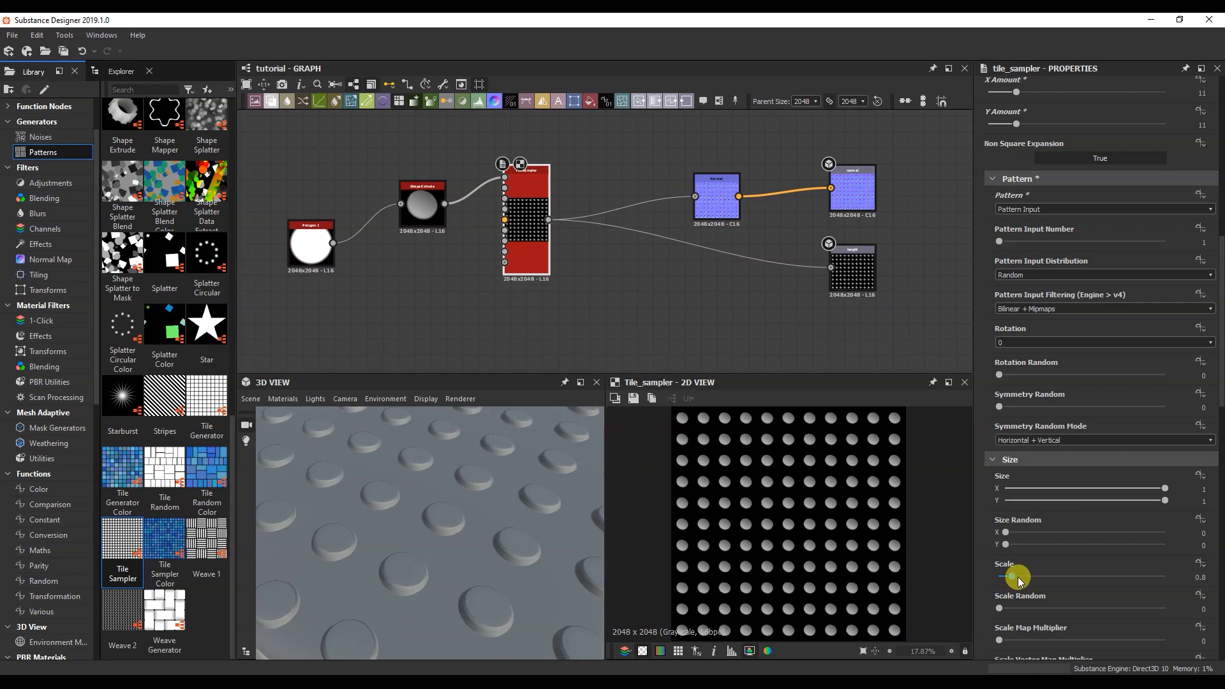
{"action": "left_click_drag", "start_coordinate": [1017, 578], "coordinate": [1024, 577]}
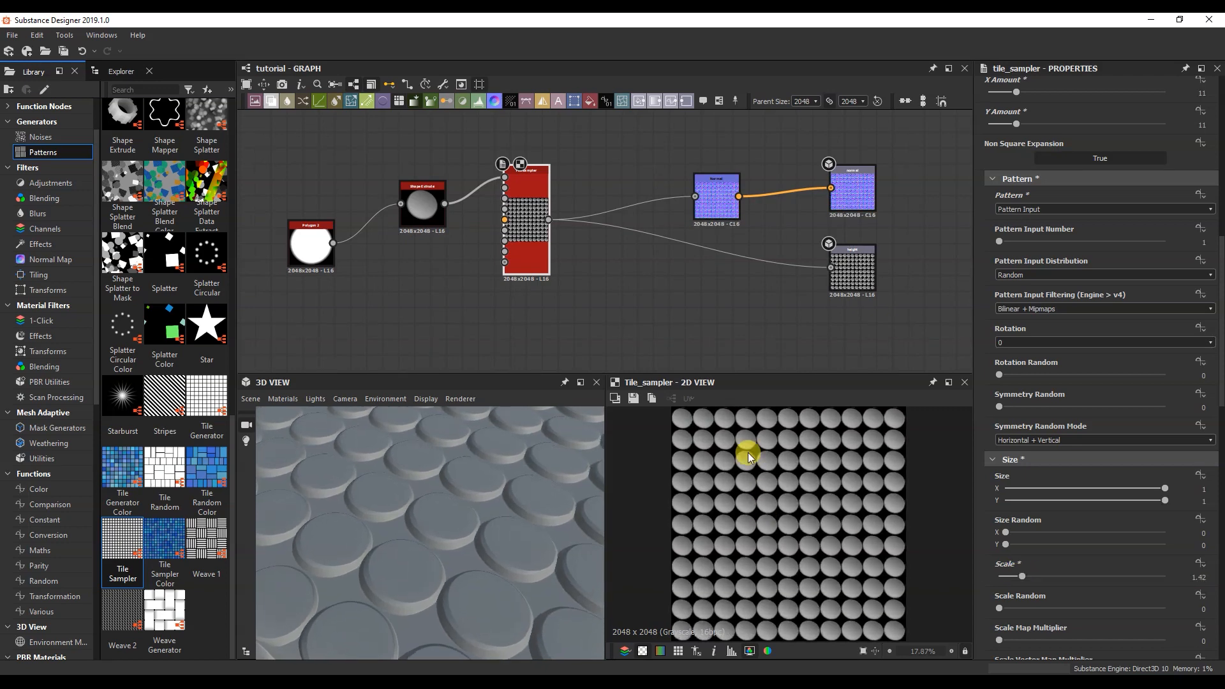
- Change the 3D view's mesh to Plane (hires) and inspect the discs on it
{"action": "scroll", "coordinate": [461, 504], "scroll_direction": "down", "scroll_amount": 5}
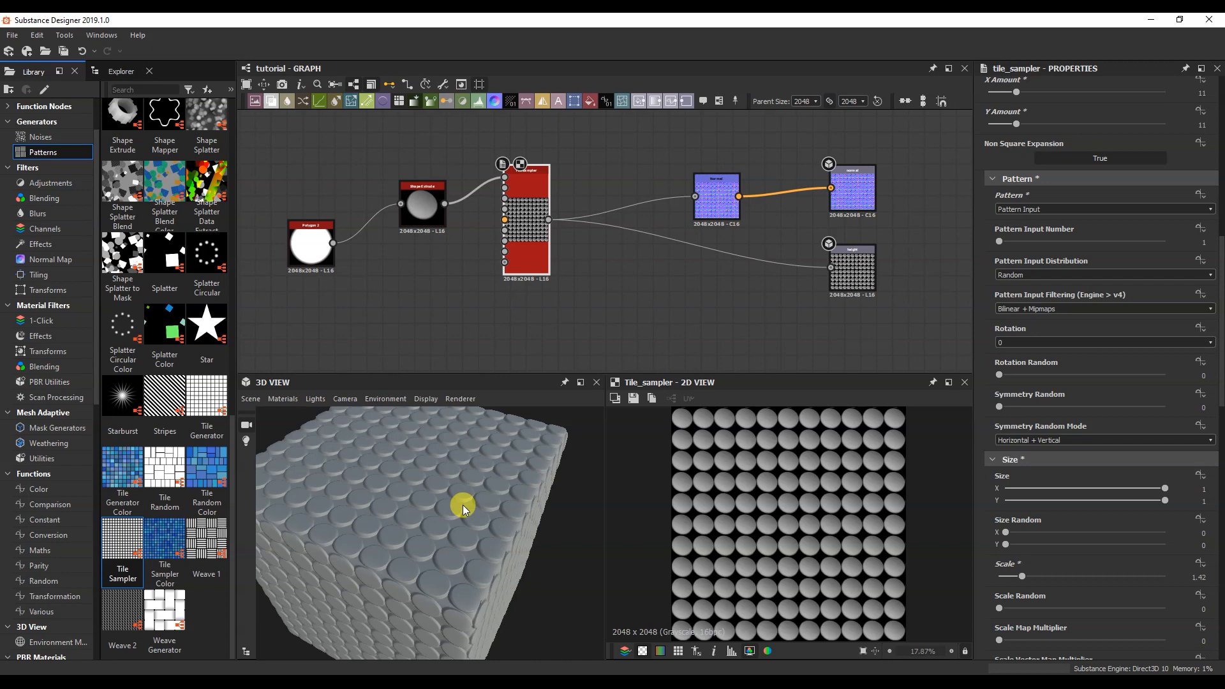
{"action": "left_click_drag", "start_coordinate": [462, 504], "coordinate": [520, 509]}
{"action": "left_click", "coordinate": [252, 398]}
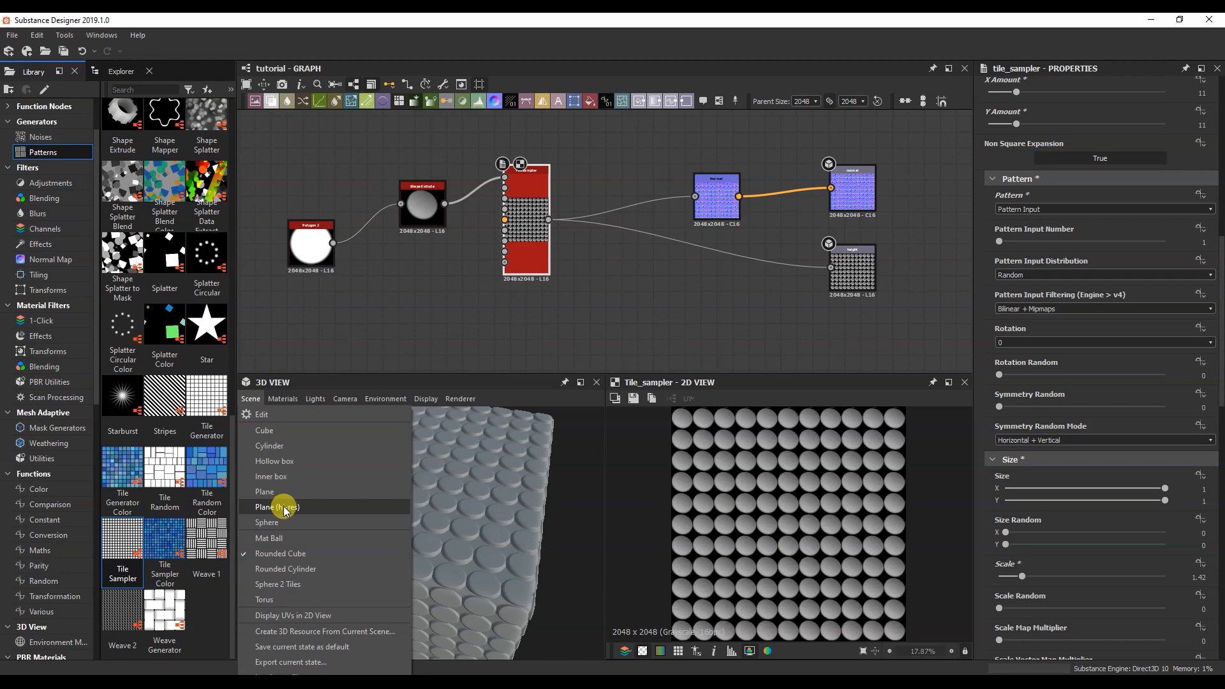
{"action": "left_click", "coordinate": [284, 507]}
{"action": "left_click_drag", "start_coordinate": [427, 528], "coordinate": [490, 539]}
{"action": "scroll", "coordinate": [447, 547], "scroll_direction": "up", "scroll_amount": 3}
- Set the Tile Sampler's Position Random to 0.14 and its Offset to 0.3
{"action": "left_click_drag", "start_coordinate": [1218, 376], "coordinate": [1216, 462]}
{"action": "left_click_drag", "start_coordinate": [999, 468], "coordinate": [1001, 469]}
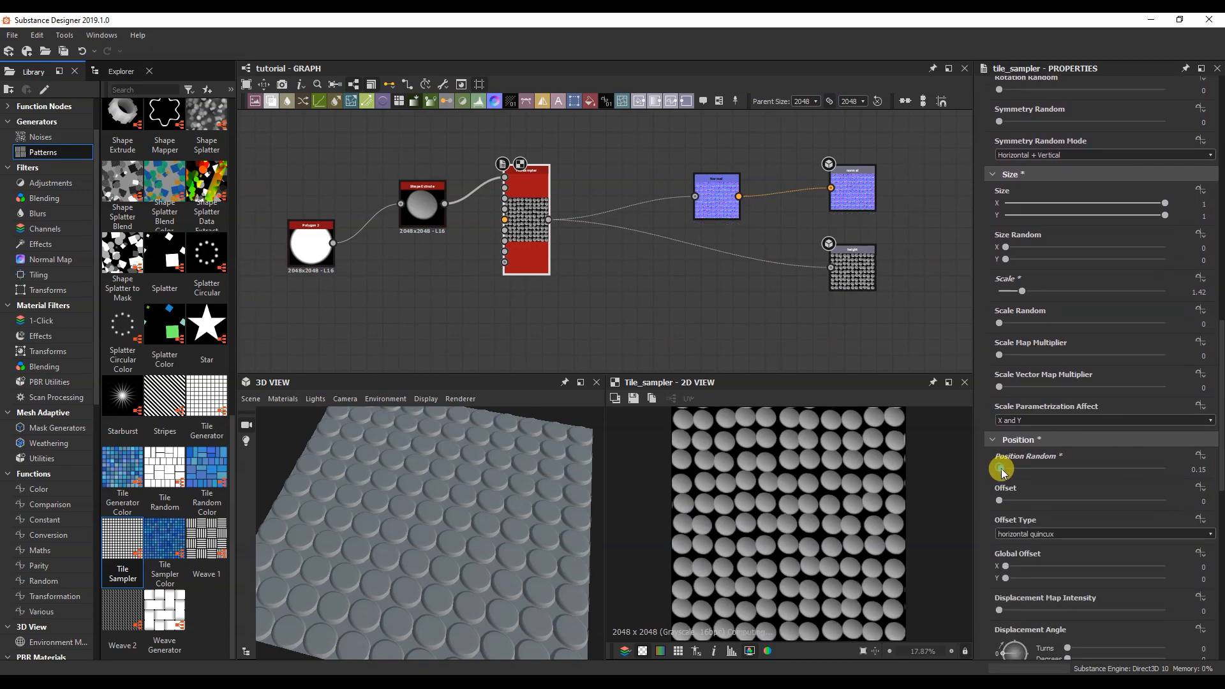
{"action": "triple_click", "coordinate": [1210, 466]}
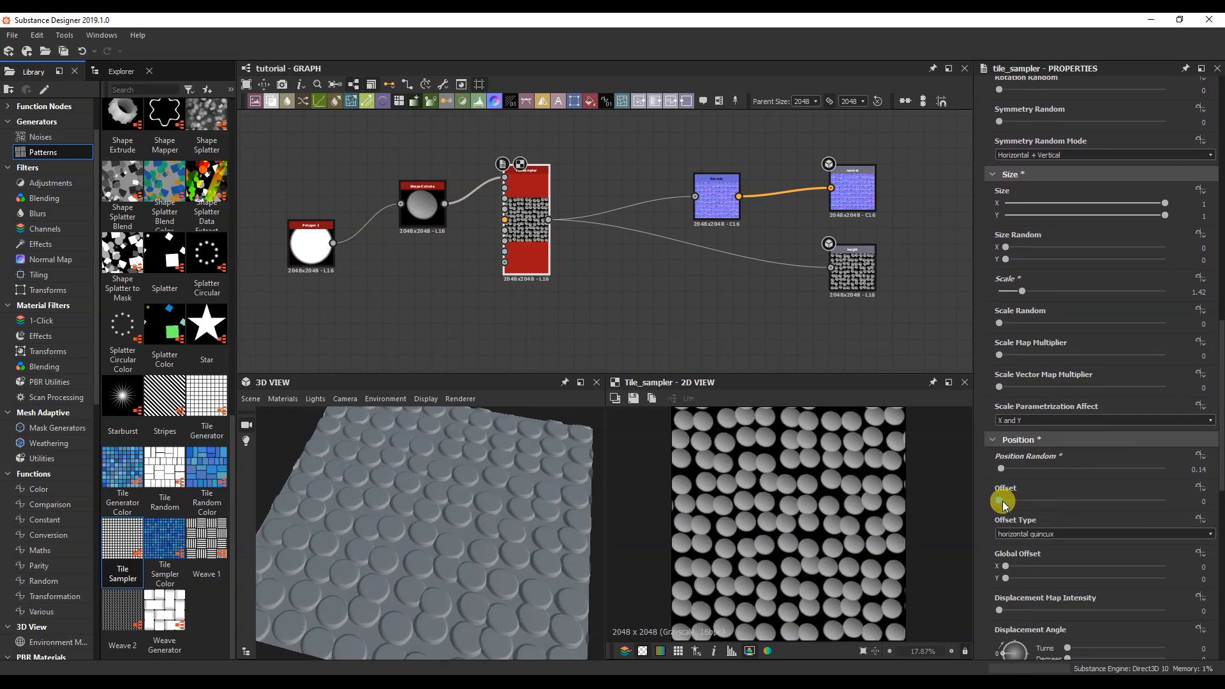
{"action": "left_click_drag", "start_coordinate": [1000, 503], "coordinate": [1049, 503]}
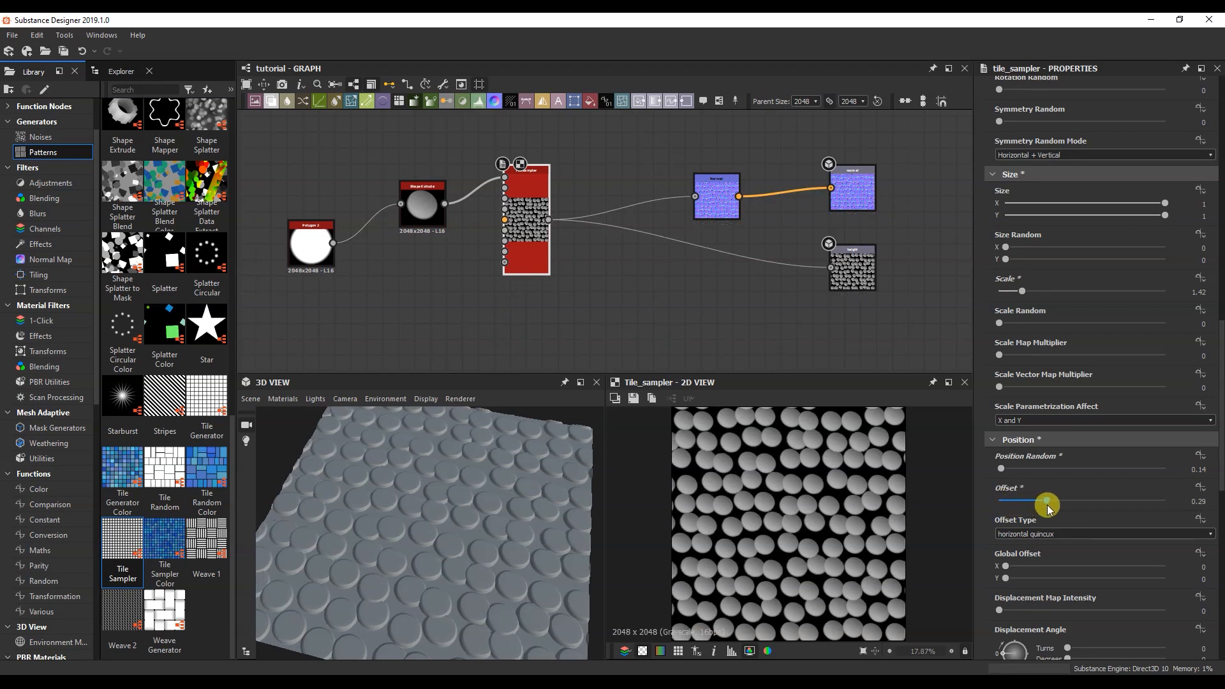
{"action": "left_click_drag", "start_coordinate": [421, 549], "coordinate": [430, 495]}
- Duplicate the Shape Extrude node and place the copy below the original
{"action": "middle_click_drag", "start_coordinate": [436, 238], "coordinate": [477, 192]}
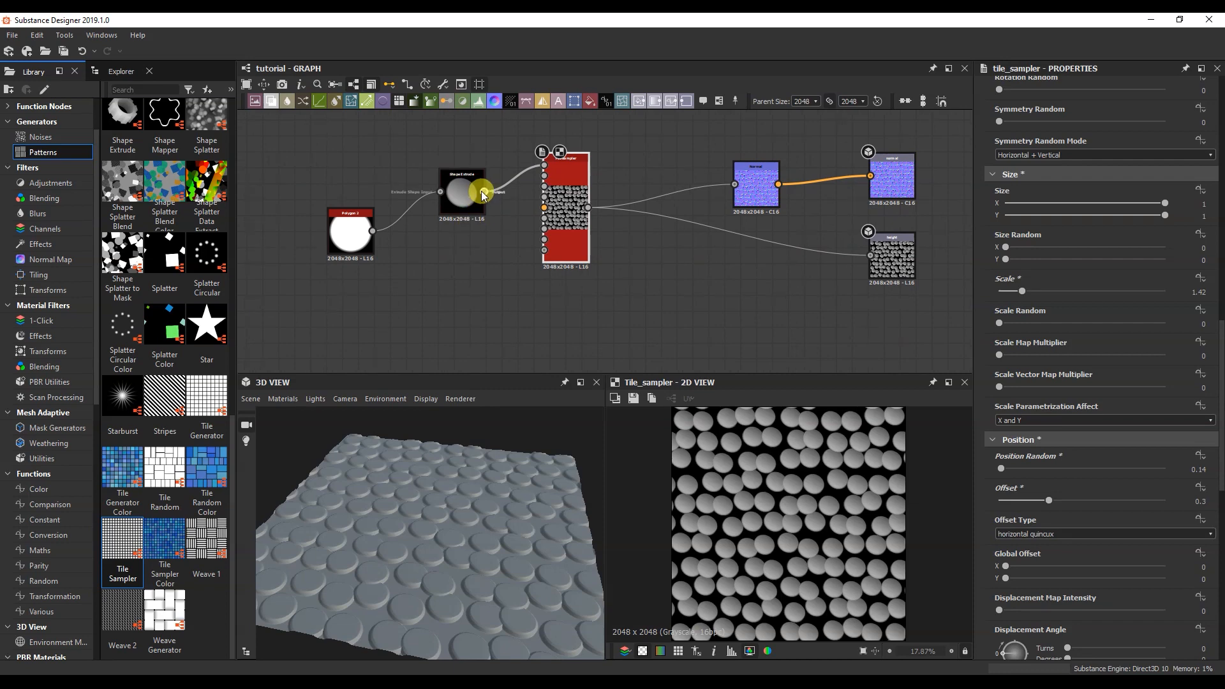
{"action": "left_click", "coordinate": [463, 196]}
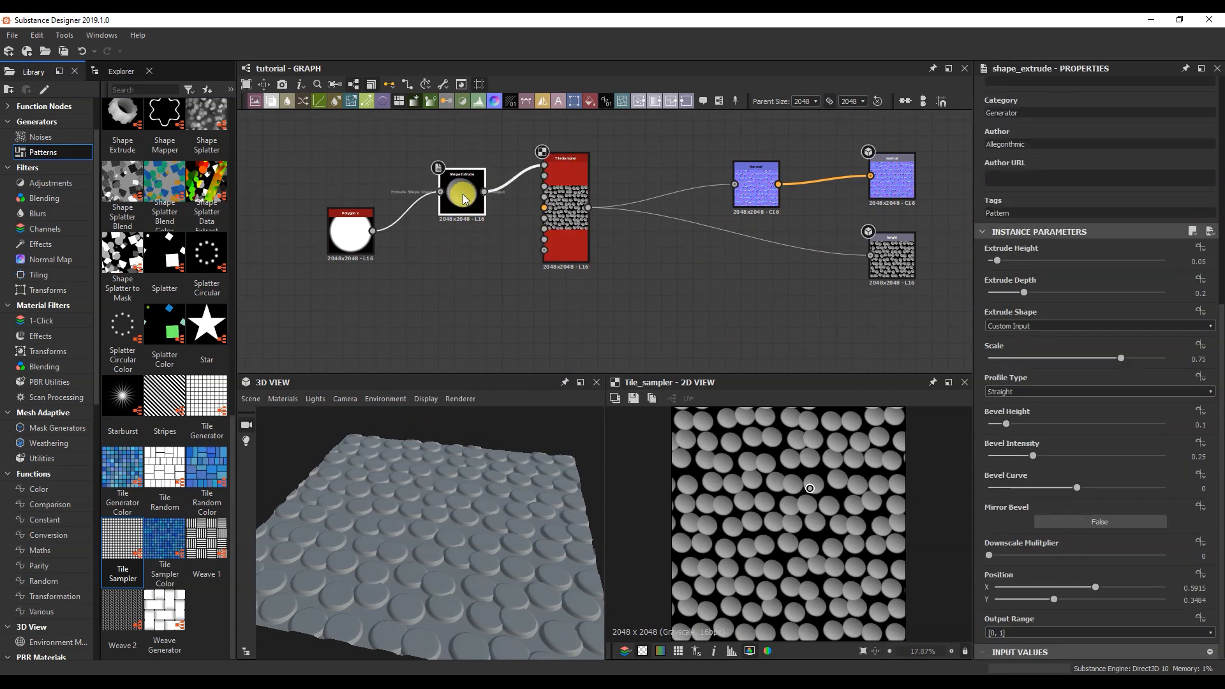
{"action": "key", "text": "ctrl+d"}
{"action": "left_click_drag", "start_coordinate": [617, 250], "coordinate": [462, 315]}
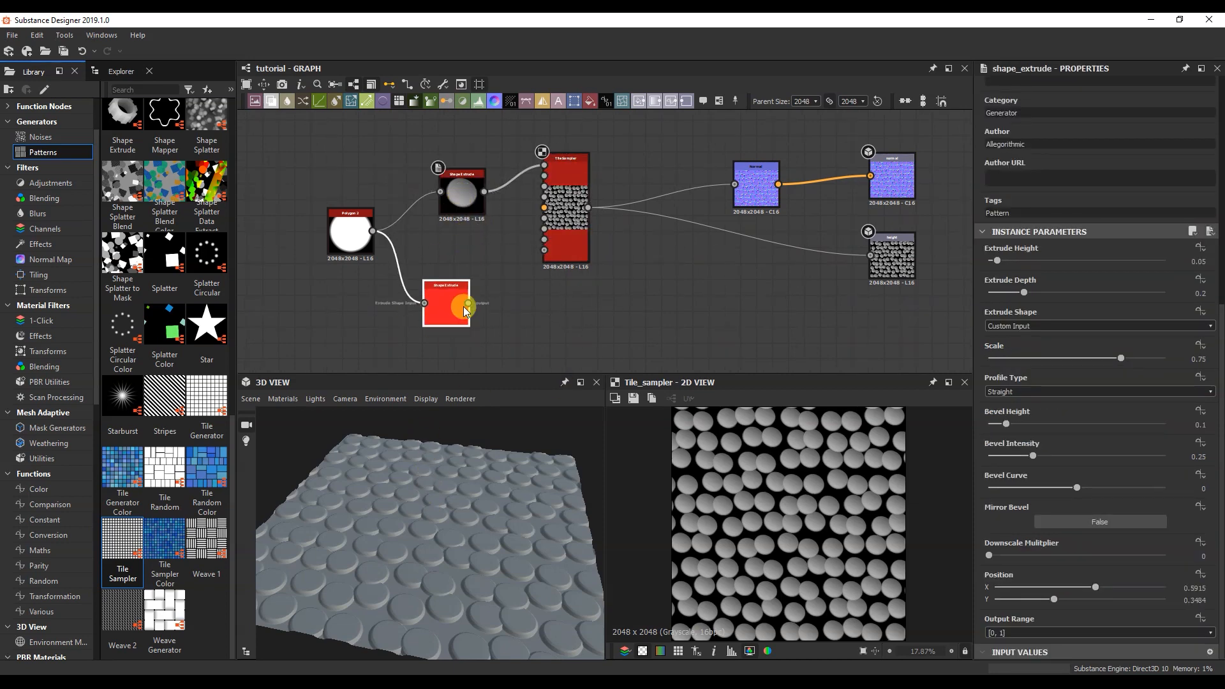
- Set the copied Shape Extrude's Position to about X 0.43, Y 0.60 and its Extrude Depth to 0.24
{"action": "double_click", "coordinate": [457, 303]}
{"action": "left_click_drag", "start_coordinate": [774, 474], "coordinate": [770, 547]}
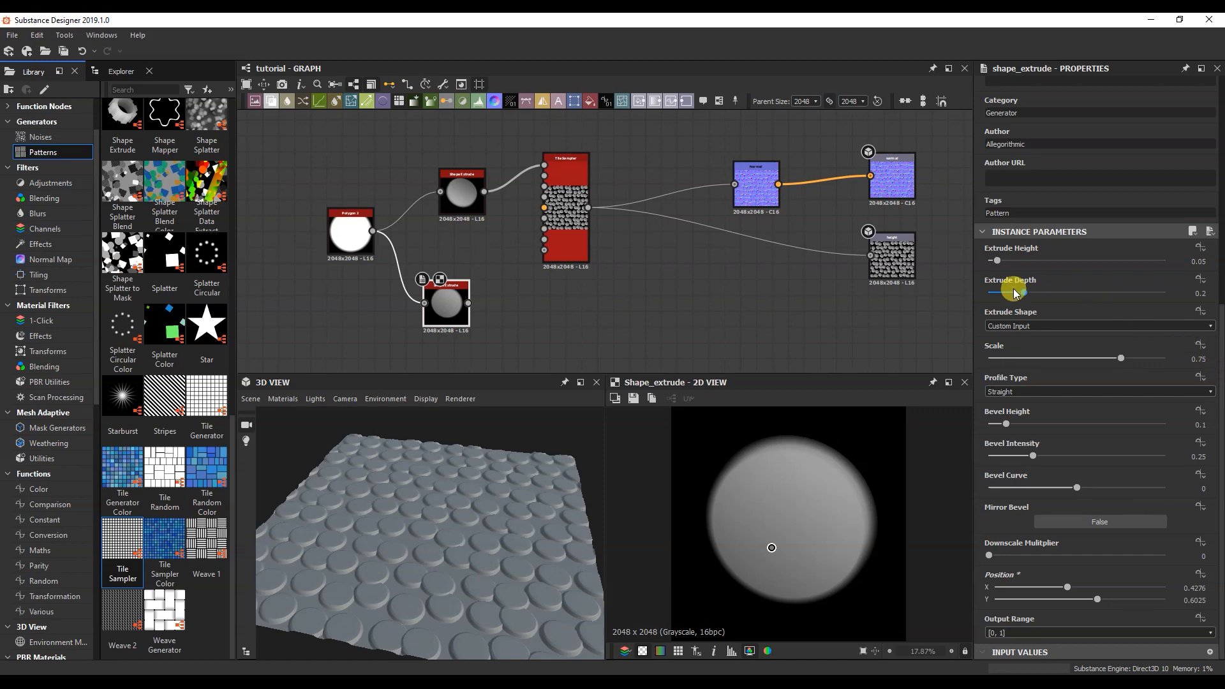
{"action": "left_click_drag", "start_coordinate": [1024, 294], "coordinate": [1036, 297]}
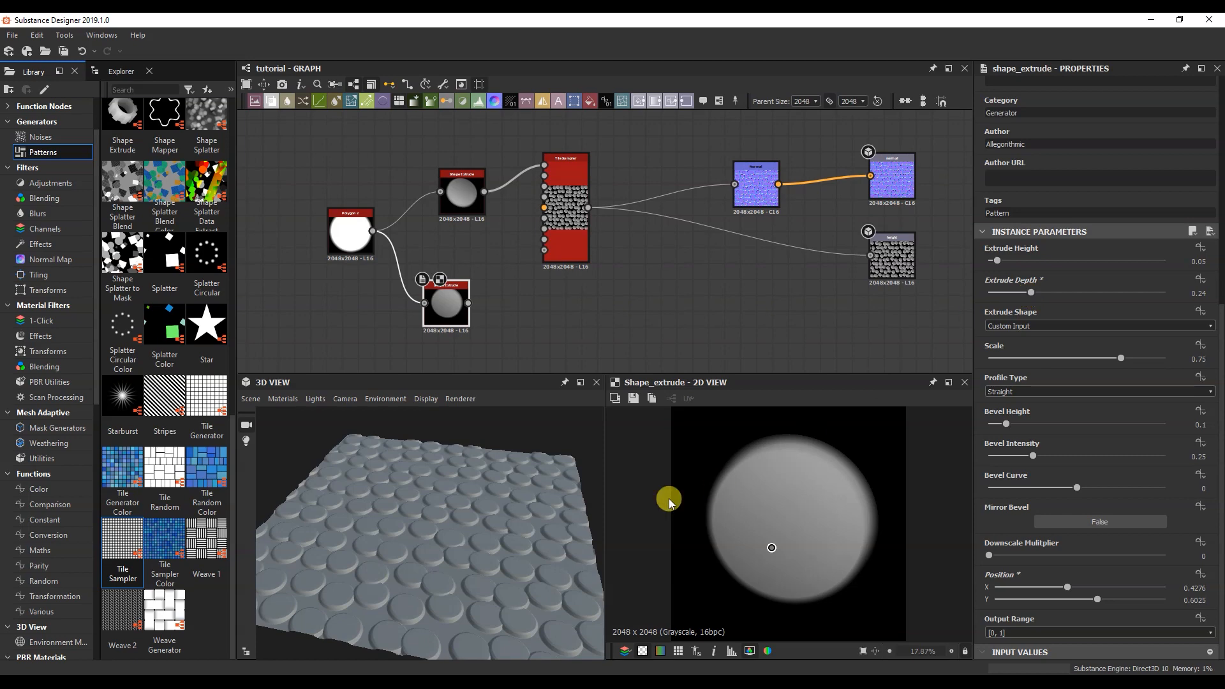
- Duplicate the Tile Sampler and place the copy directly below the original
{"action": "left_click", "coordinate": [562, 208]}
{"action": "key", "text": "ctrl+d"}
{"action": "left_click_drag", "start_coordinate": [558, 212], "coordinate": [558, 343]}
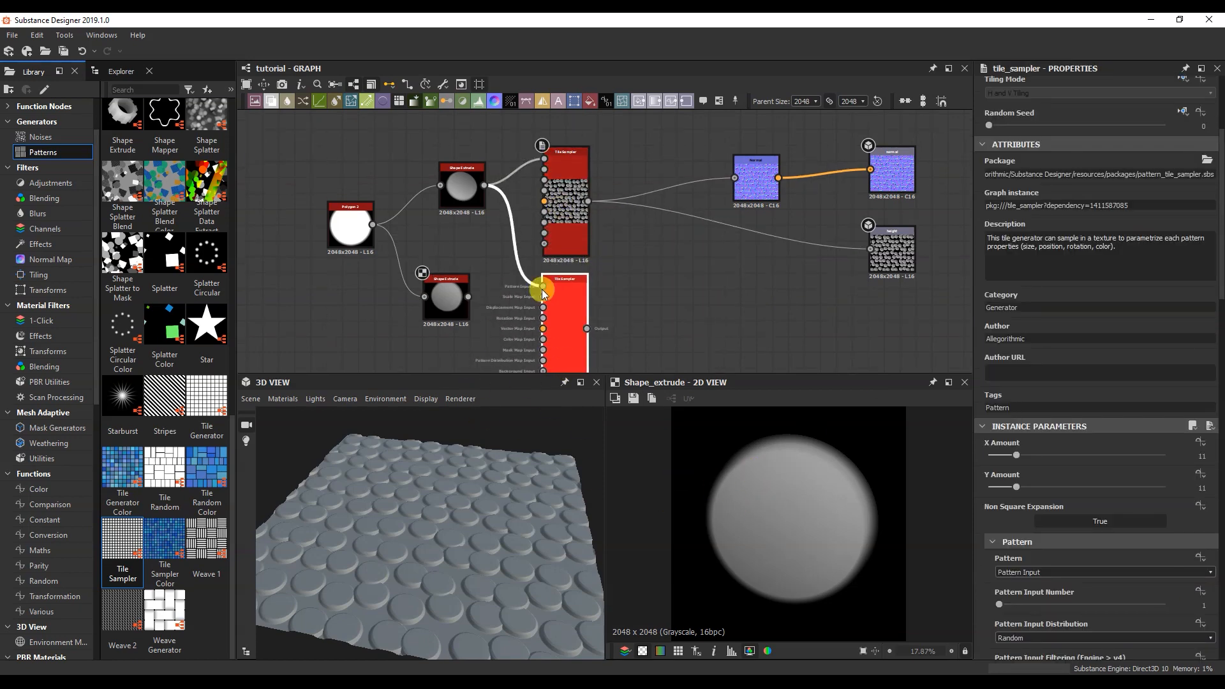
- Connect the copied Shape Extrude to the duplicated Tile Sampler and set that sampler's X Amount and Y Amount to 10
{"action": "left_click_drag", "start_coordinate": [473, 297], "coordinate": [543, 297]}
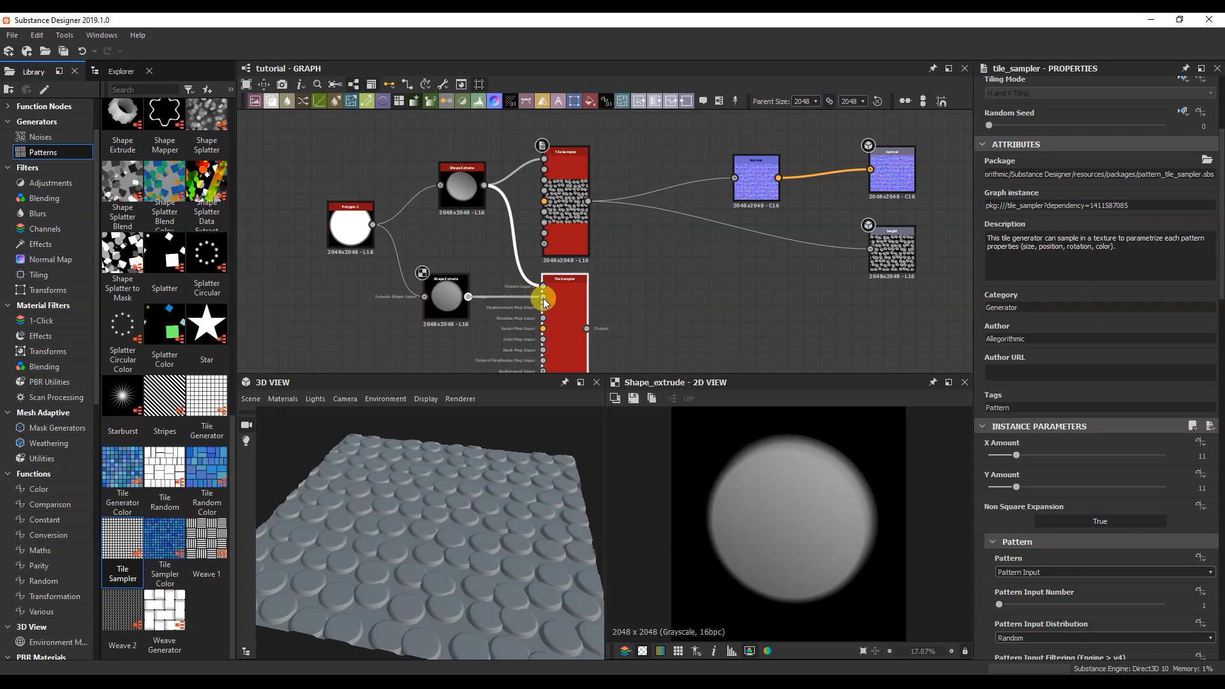
{"action": "double_click", "coordinate": [571, 302]}
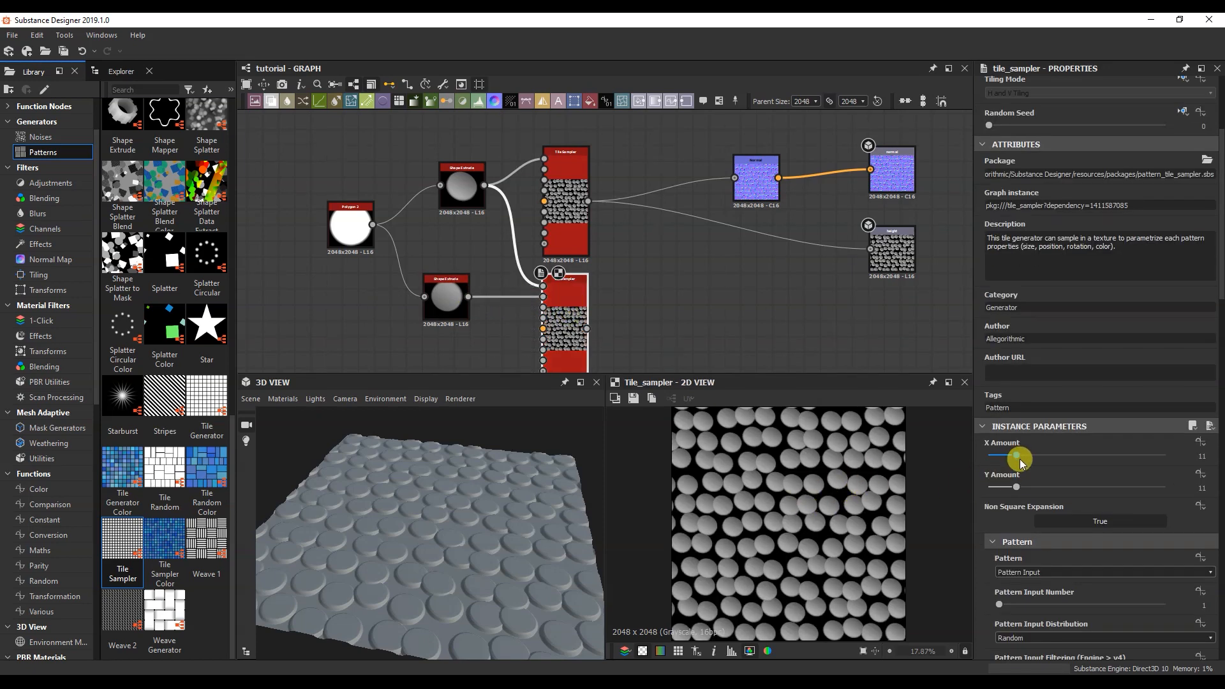
{"action": "left_click_drag", "start_coordinate": [1018, 453], "coordinate": [1013, 487]}
- Set the duplicated Tile Sampler's Pattern Input Number to 2 and feed the copied Shape Extrude into its second pattern input
{"action": "left_click_drag", "start_coordinate": [1219, 268], "coordinate": [1220, 324]}
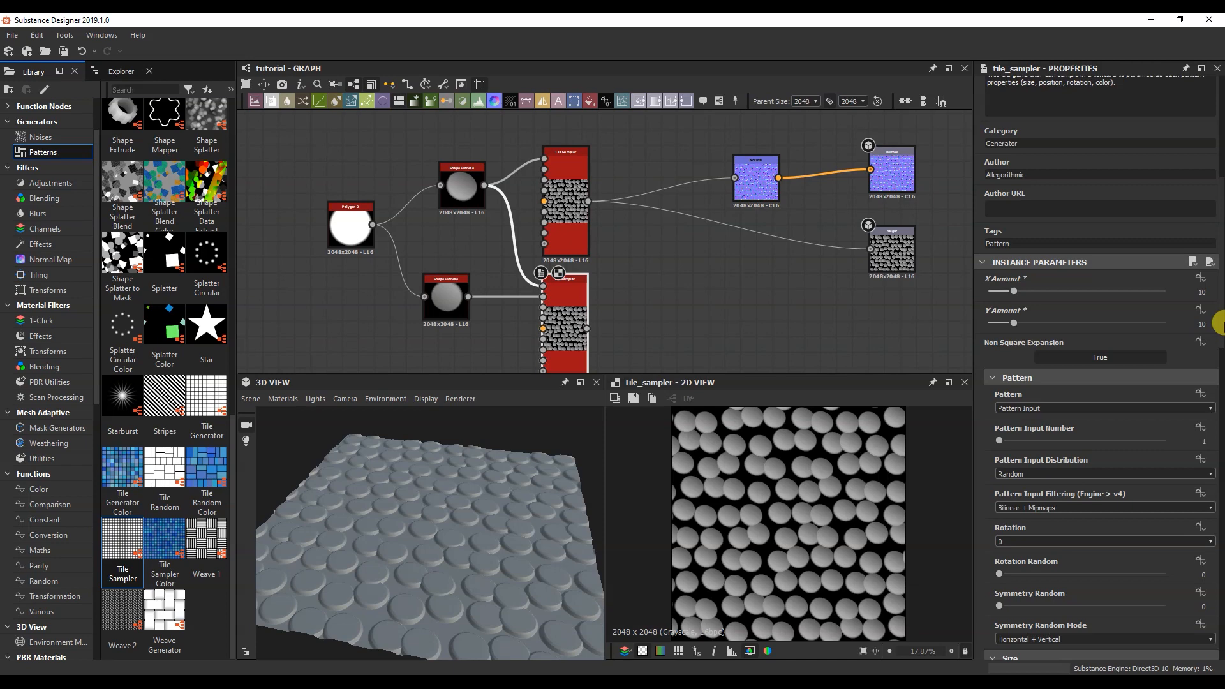
{"action": "left_click_drag", "start_coordinate": [998, 440], "coordinate": [1019, 445]}
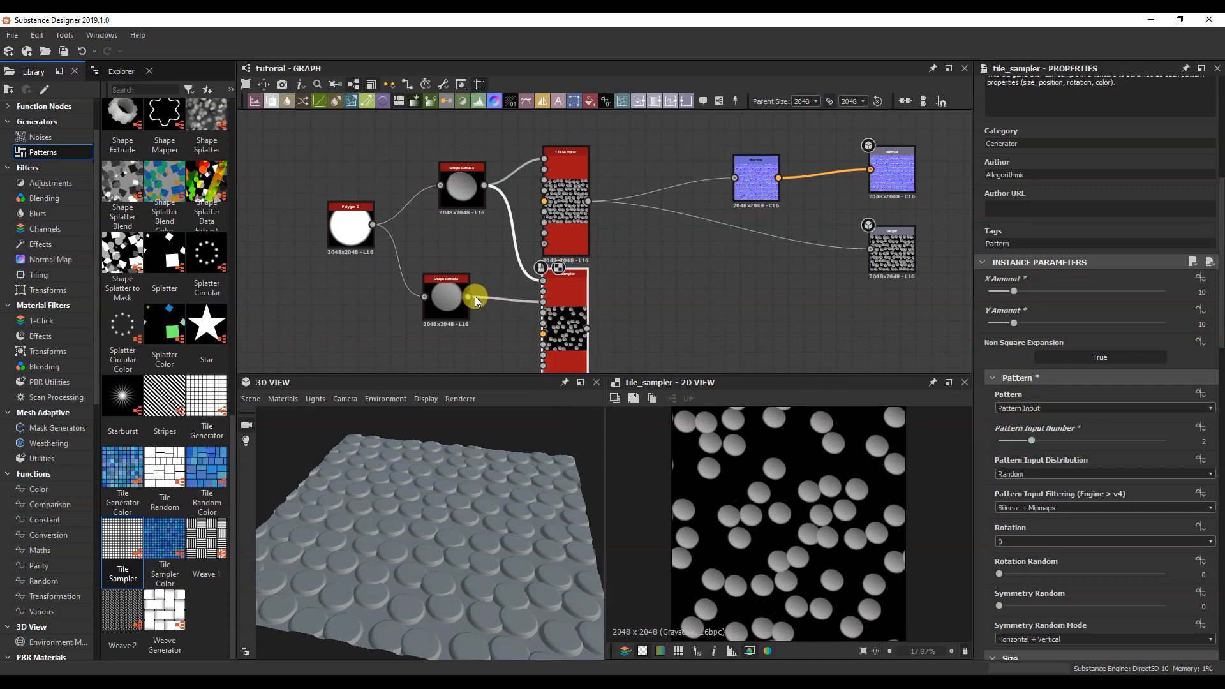
{"action": "left_click_drag", "start_coordinate": [470, 296], "coordinate": [543, 291]}
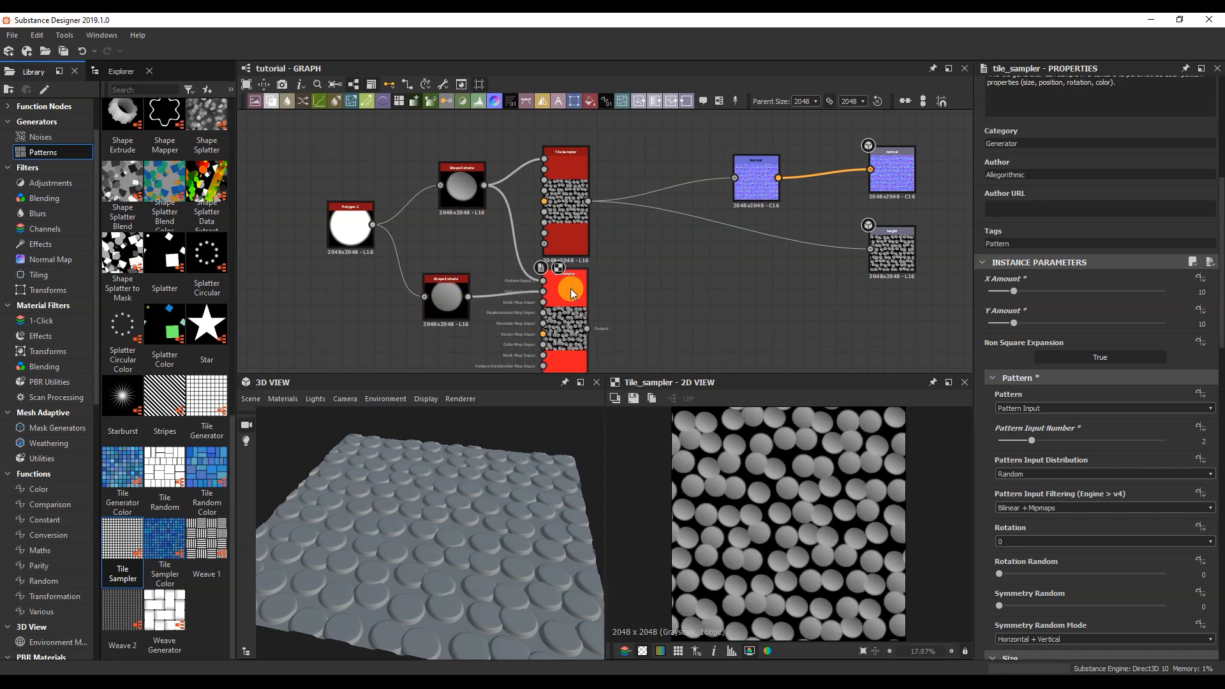
- Set the duplicated Tile Sampler's Rotation Random to 0.59, Scale Map Multiplier to 0.29 and Scale Vector Map Multiplier to 0.34
{"action": "left_click_drag", "start_coordinate": [1216, 333], "coordinate": [1218, 357]}
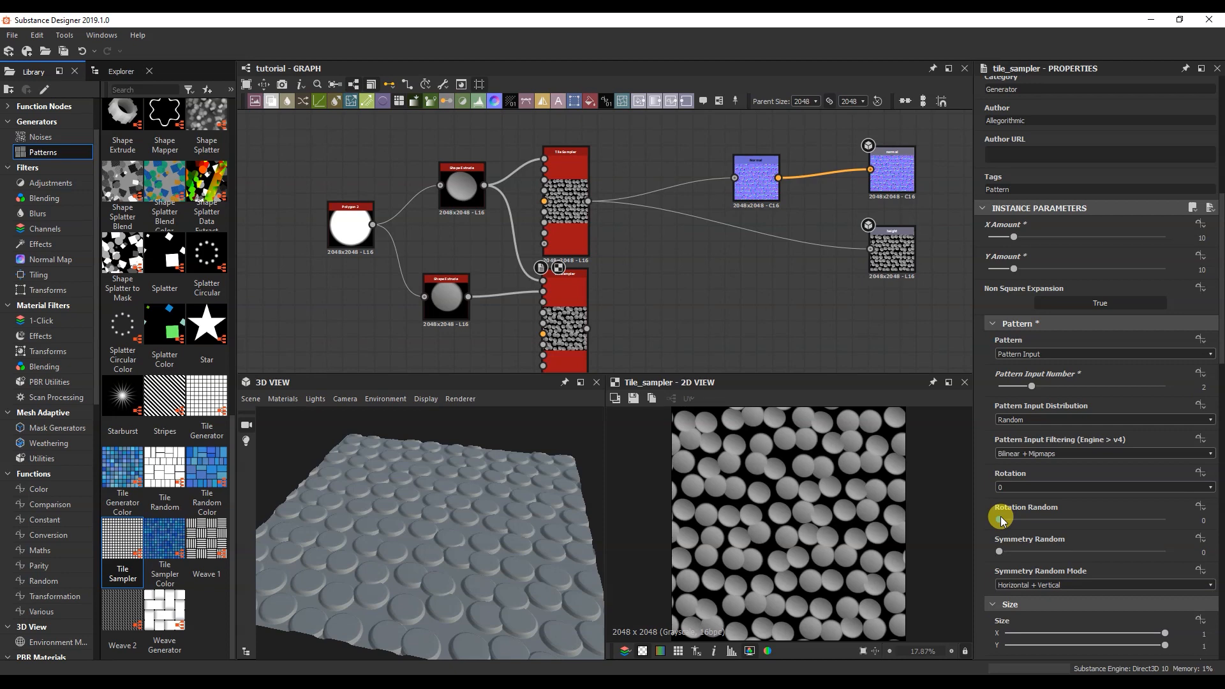
{"action": "left_click_drag", "start_coordinate": [1000, 518], "coordinate": [1097, 526]}
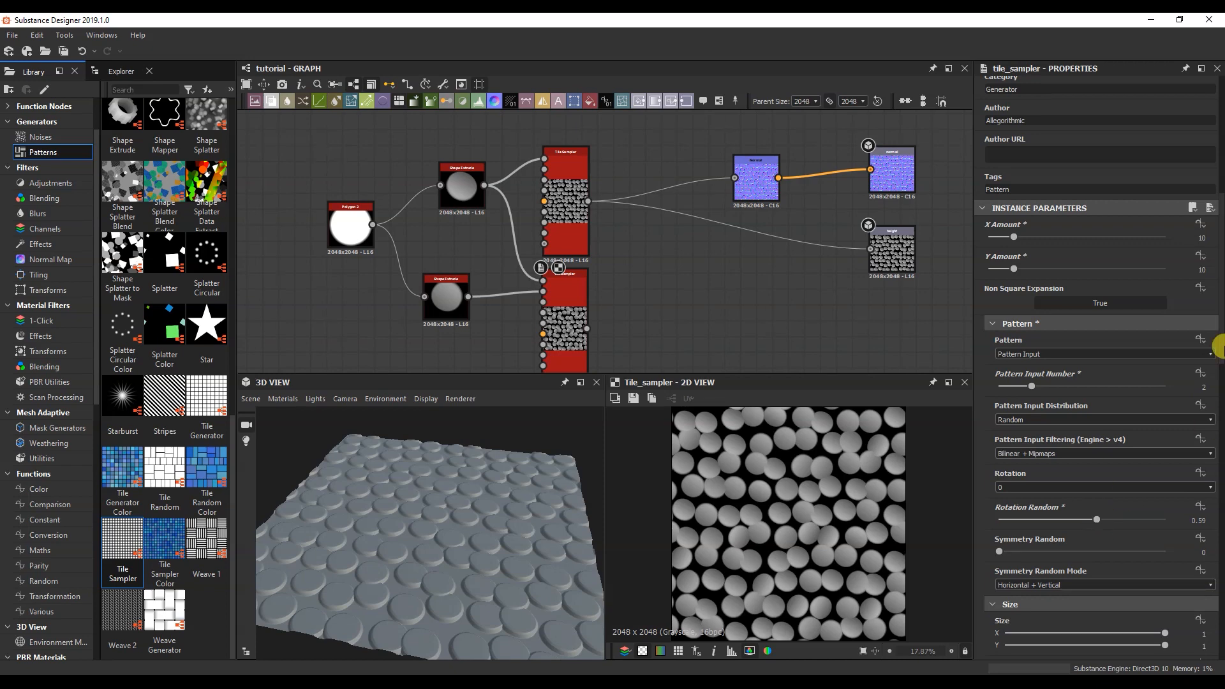
{"action": "scroll", "coordinate": [1218, 365], "scroll_direction": "down", "scroll_amount": 3}
{"action": "left_click_drag", "start_coordinate": [1220, 366], "coordinate": [1219, 386]}
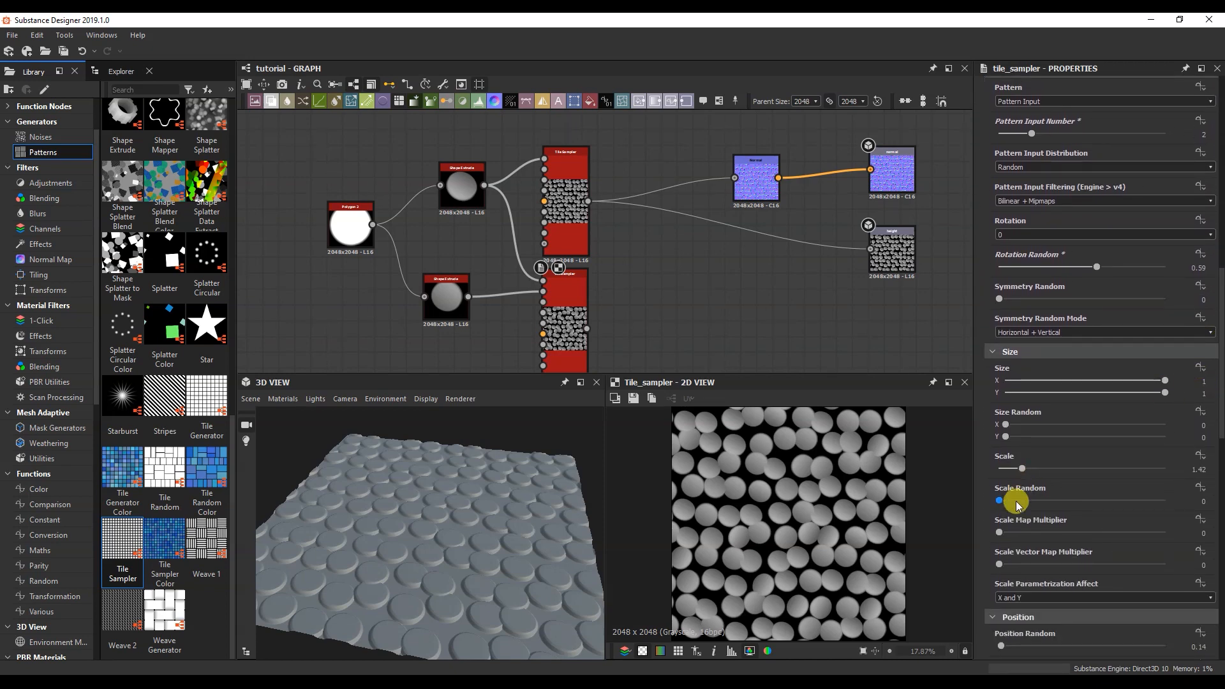
{"action": "left_click_drag", "start_coordinate": [1005, 535], "coordinate": [1046, 532]}
{"action": "left_click_drag", "start_coordinate": [999, 564], "coordinate": [1058, 566]}
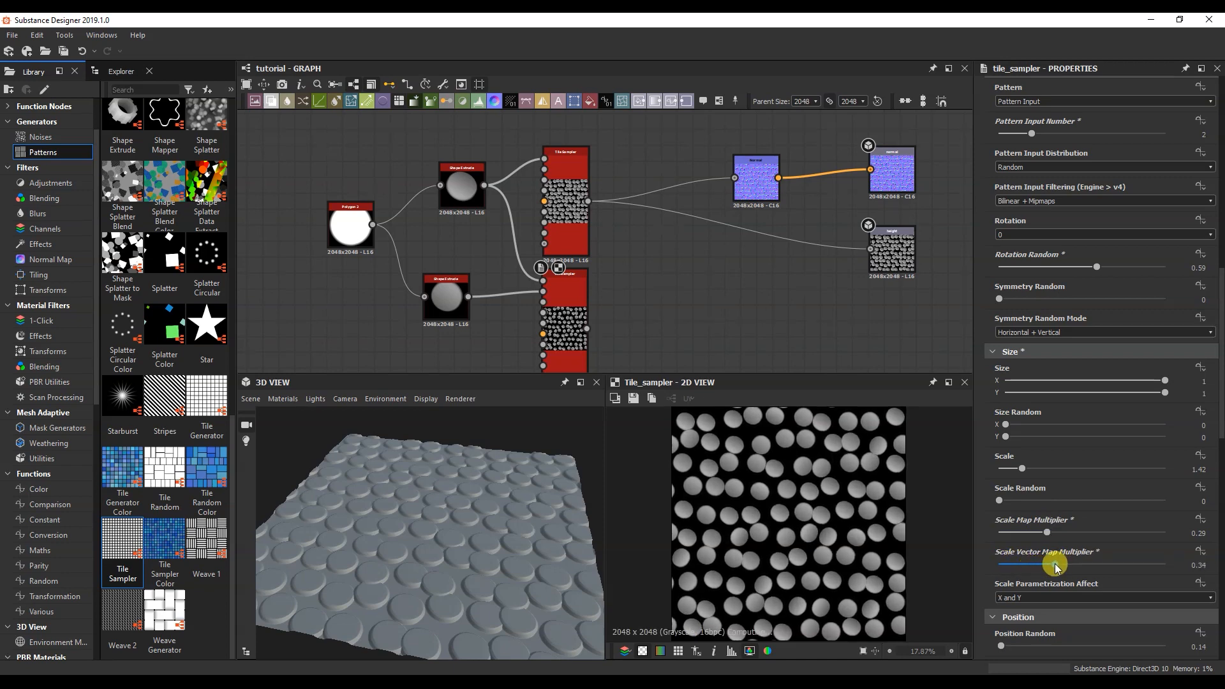
- Set the duplicated Tile Sampler's Offset to 0.6 and its Global Offset to X 0.31, Y 0.11
{"action": "left_click_drag", "start_coordinate": [1218, 350], "coordinate": [1219, 410]}
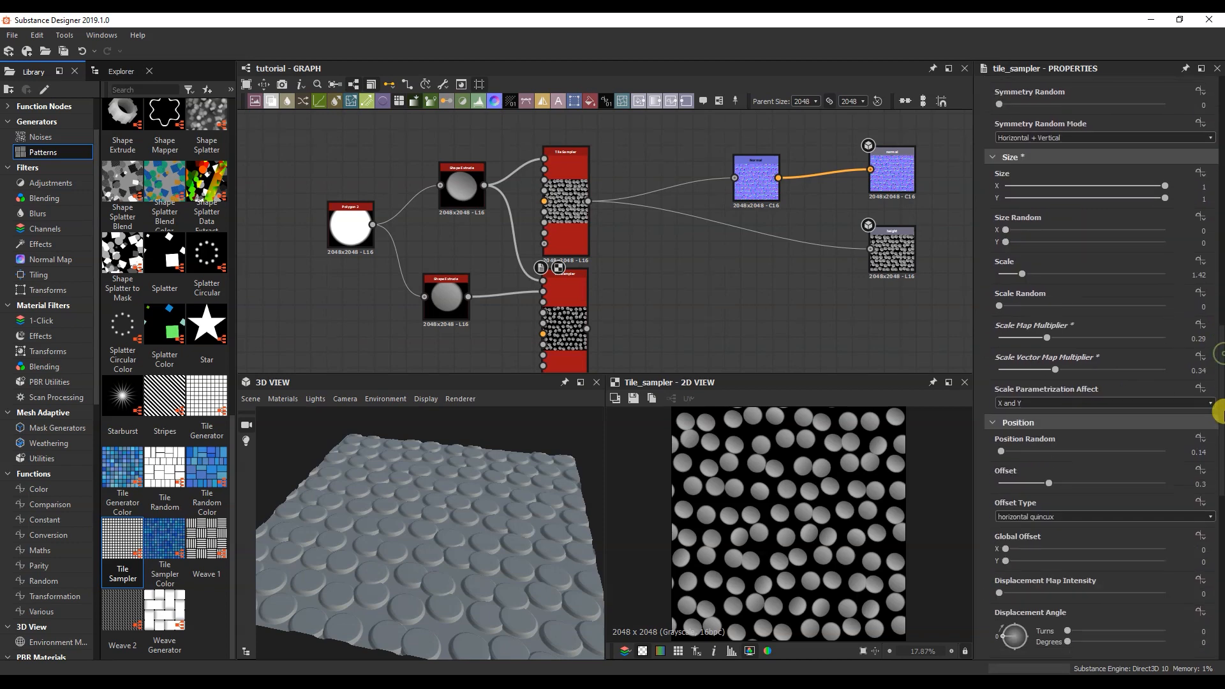
{"action": "left_click_drag", "start_coordinate": [1002, 452], "coordinate": [1008, 451]}
{"action": "key", "text": "ctrl+z"}
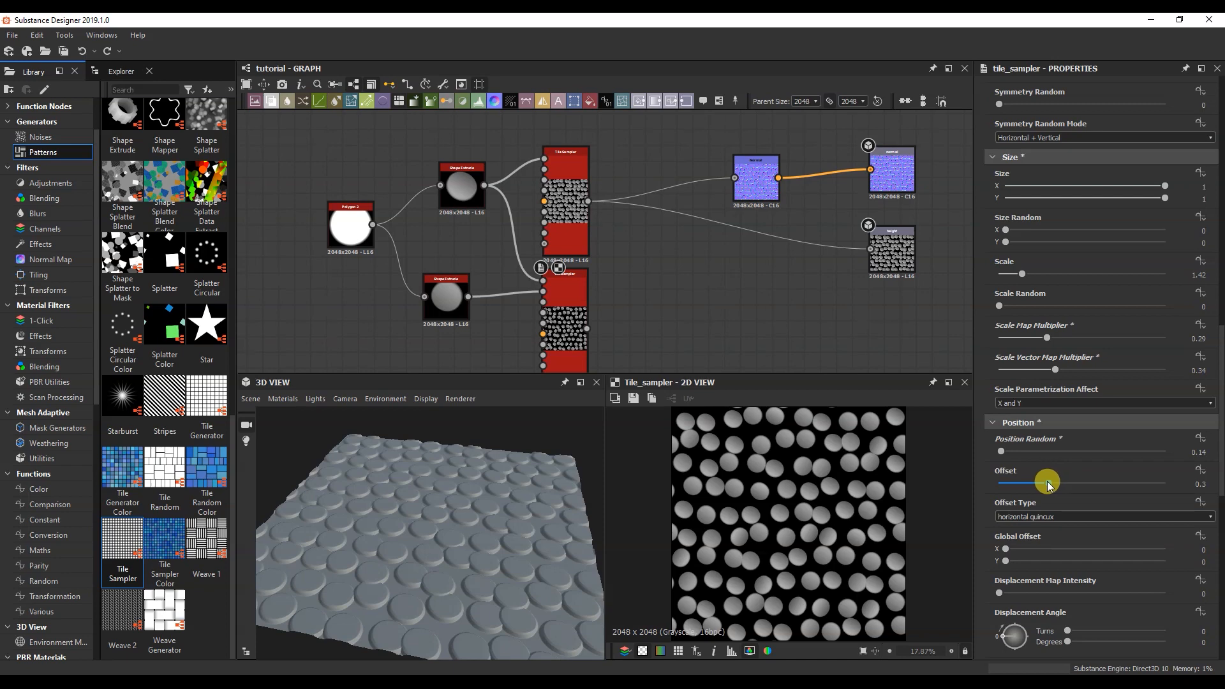
{"action": "left_click_drag", "start_coordinate": [1050, 484], "coordinate": [1097, 485]}
{"action": "left_click_drag", "start_coordinate": [1223, 459], "coordinate": [1222, 485]}
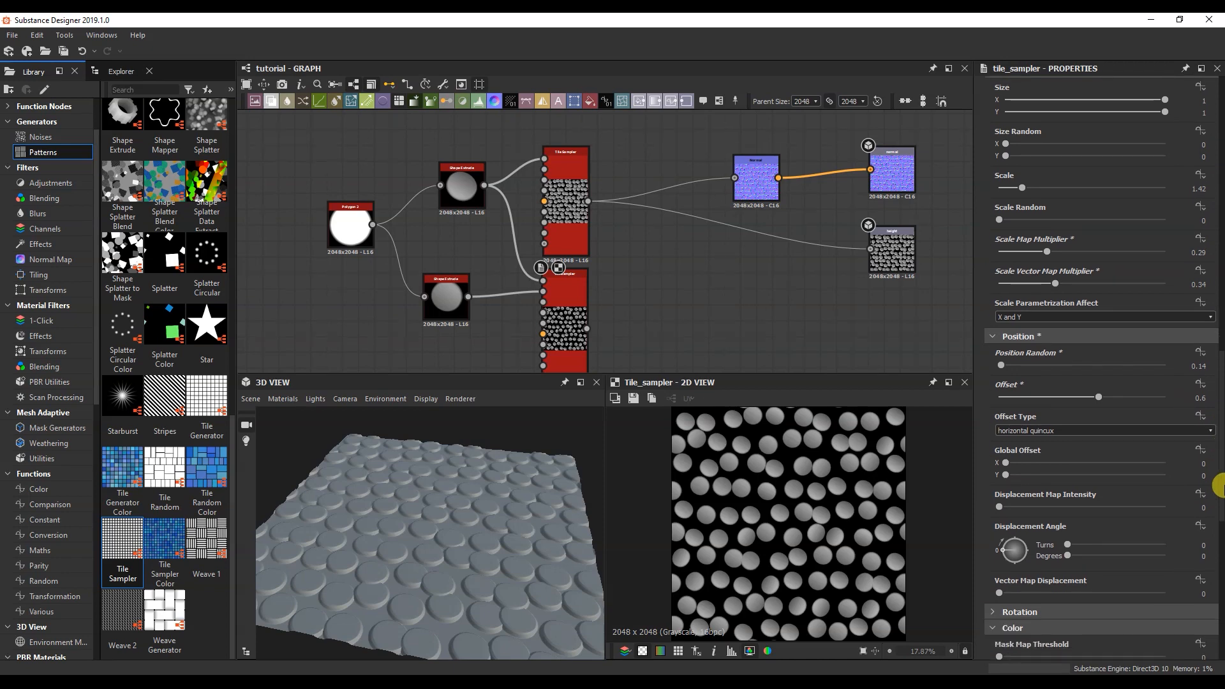
{"action": "left_click_drag", "start_coordinate": [1220, 485], "coordinate": [1220, 487]}
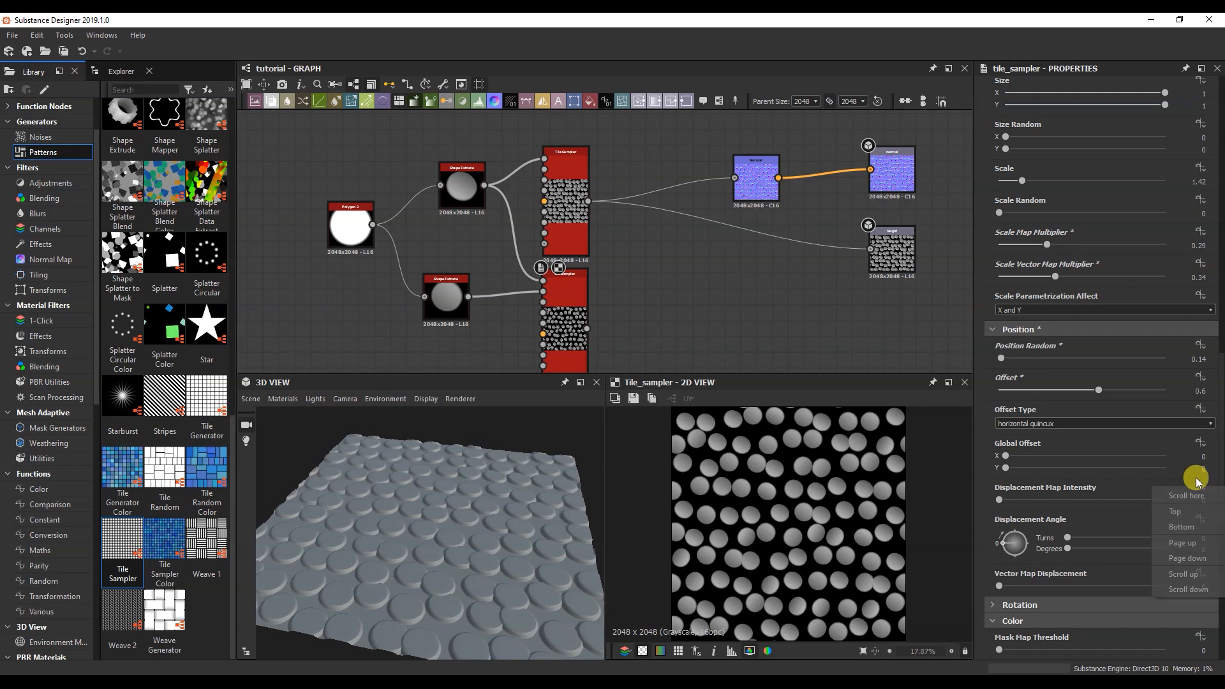
{"action": "mouse_move", "coordinate": [1009, 459]}
{"action": "left_mouse_down"}
{"action": "mouse_move", "coordinate": [1054, 463]}
{"action": "mouse_move", "coordinate": [1023, 466]}
{"action": "left_mouse_up"}
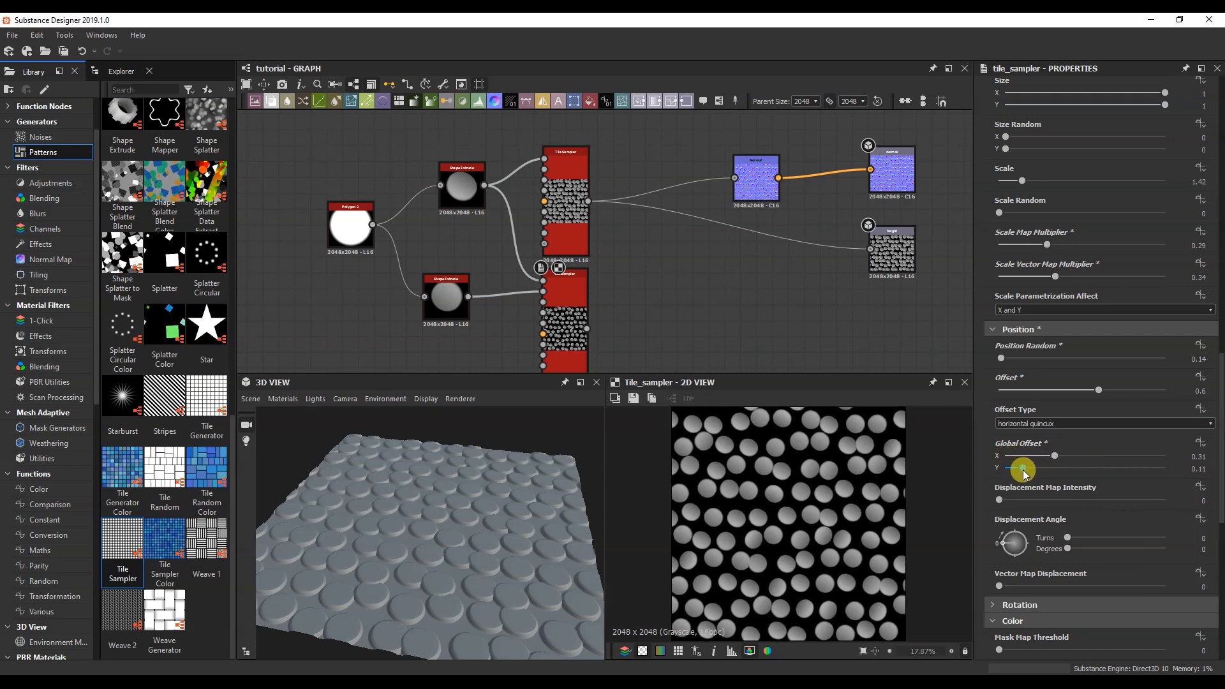
- Set the duplicated Tile Sampler's Mask Random to 0.11 and shift the node slightly in the graph
{"action": "left_click_drag", "start_coordinate": [1219, 436], "coordinate": [1218, 544]}
{"action": "left_click_drag", "start_coordinate": [1002, 562], "coordinate": [1017, 563]}
{"action": "middle_click_drag", "start_coordinate": [630, 284], "coordinate": [645, 262]}
{"action": "left_click_drag", "start_coordinate": [579, 276], "coordinate": [579, 297]}
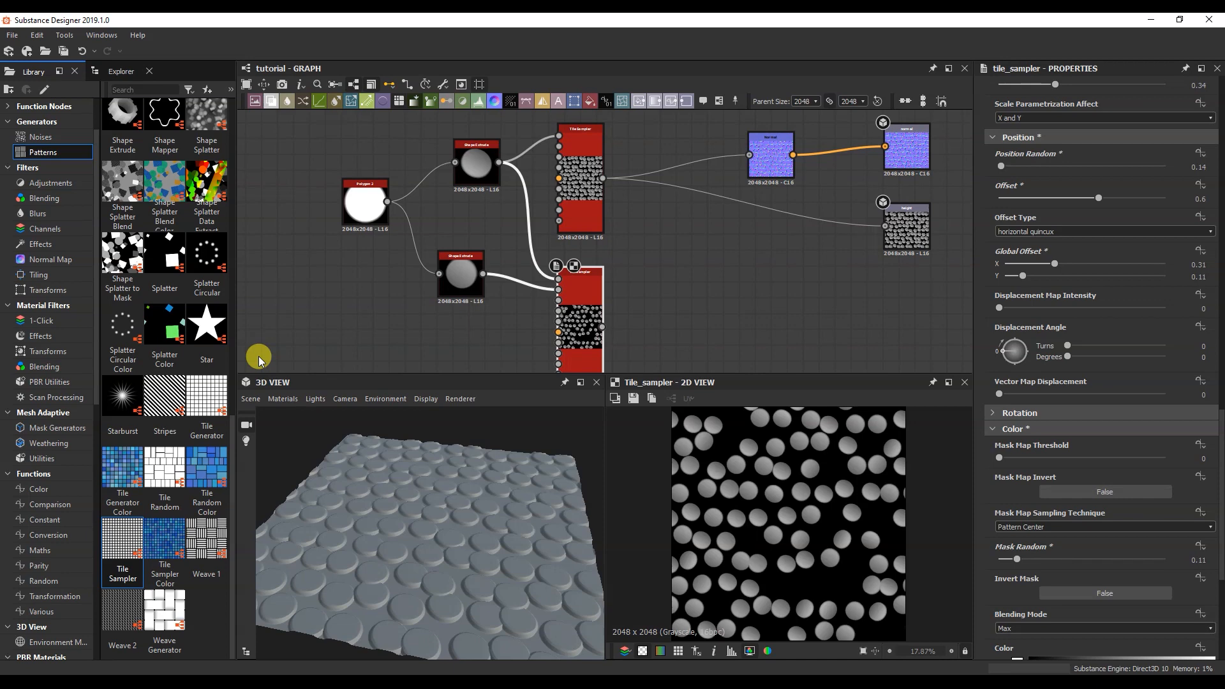
- Add a Histogram Scan fed by the lower Tile Sampler and set its Position and Contrast to 1
{"action": "scroll", "coordinate": [177, 361], "scroll_direction": "up", "scroll_amount": 10}
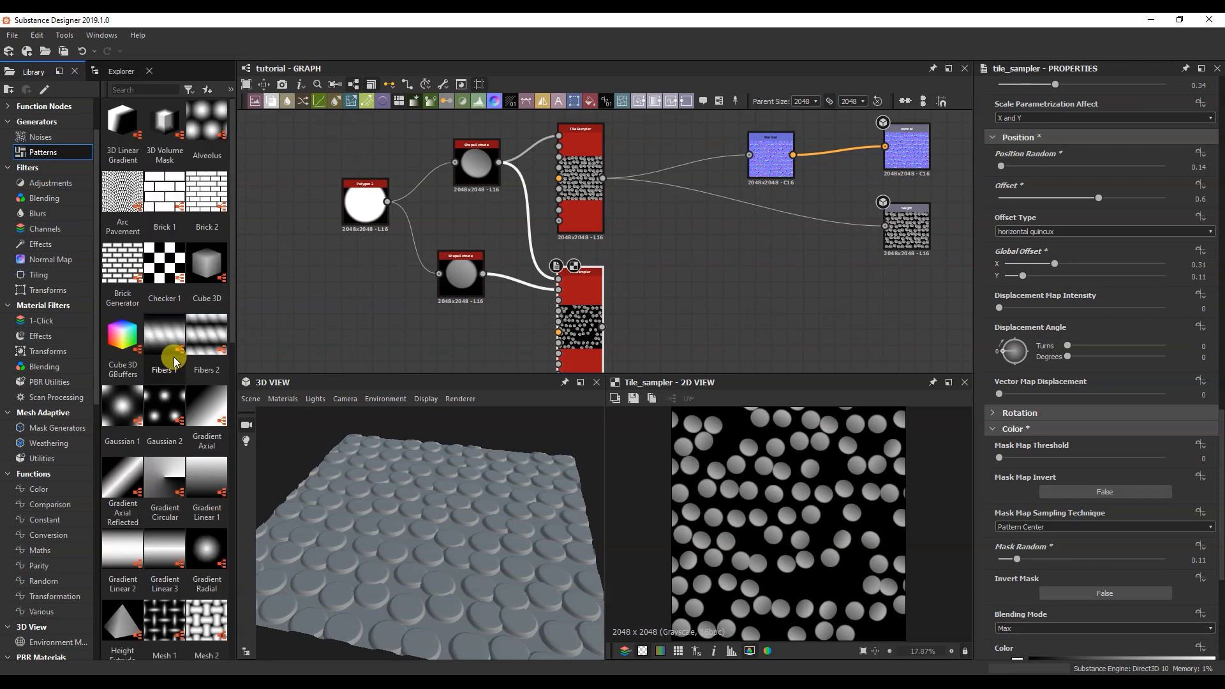
{"action": "left_click", "coordinate": [46, 185]}
{"action": "left_click_drag", "start_coordinate": [206, 552], "coordinate": [681, 301]}
{"action": "left_click_drag", "start_coordinate": [601, 326], "coordinate": [678, 328]}
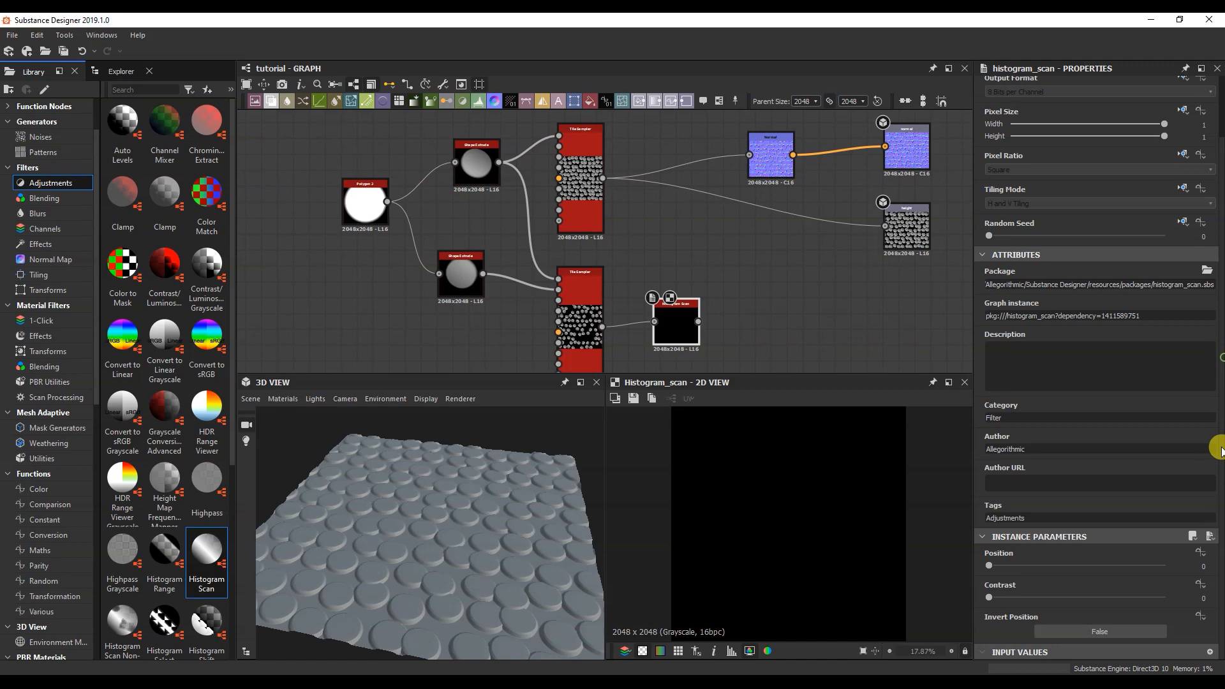
{"action": "left_click_drag", "start_coordinate": [989, 566], "coordinate": [1203, 565]}
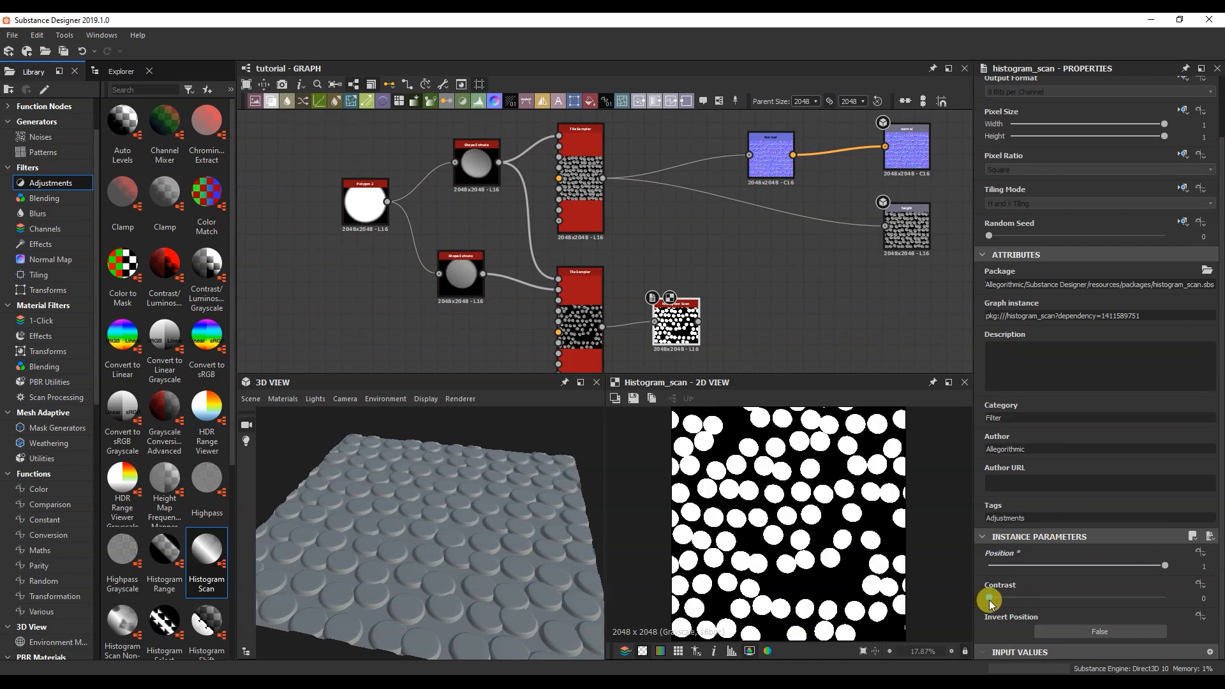
{"action": "left_click_drag", "start_coordinate": [990, 598], "coordinate": [1173, 597]}
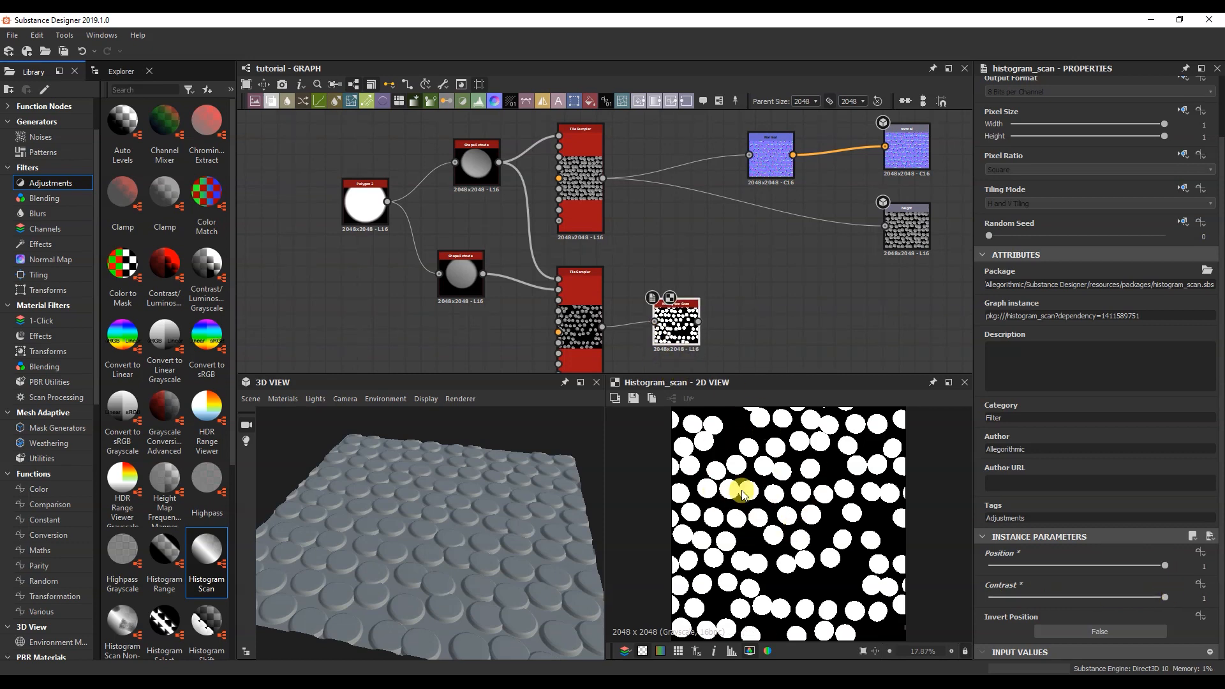
- Add an Invert Grayscale after the Histogram Scan and connect its output to the upper Tile Sampler's Mask Map Input
{"action": "scroll", "coordinate": [233, 460], "scroll_direction": "down", "scroll_amount": 3}
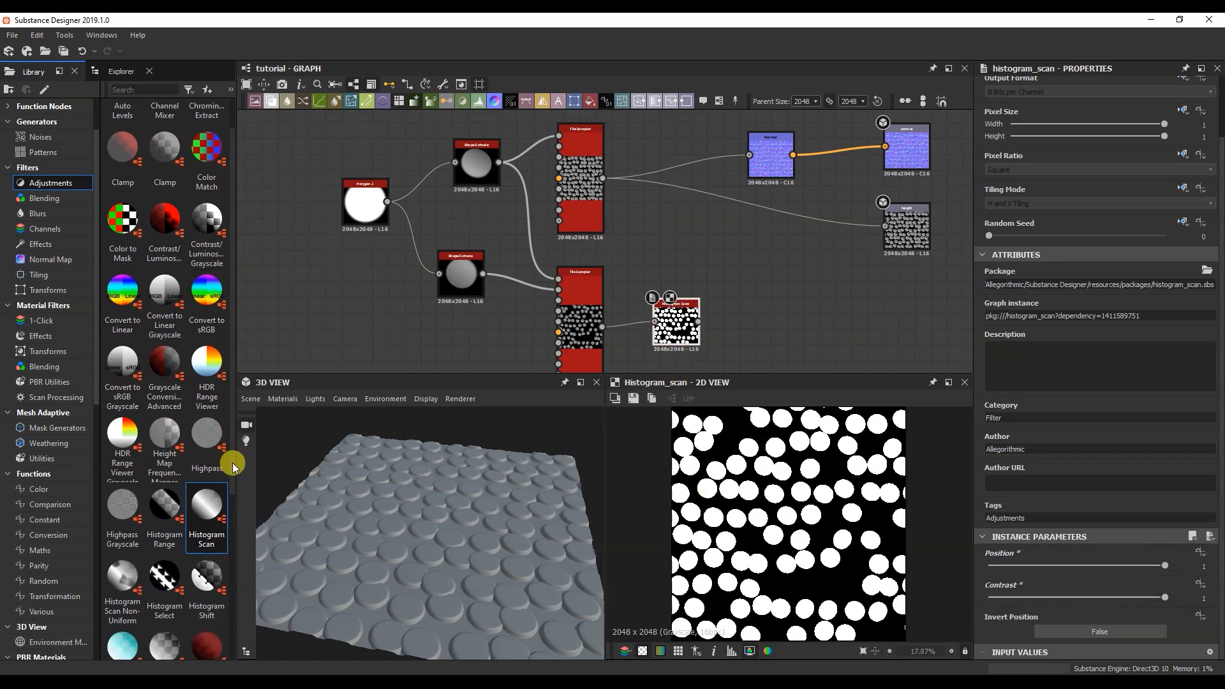
{"action": "left_click_drag", "start_coordinate": [165, 561], "coordinate": [726, 306]}
{"action": "left_click_drag", "start_coordinate": [739, 312], "coordinate": [603, 203]}
{"action": "scroll", "coordinate": [558, 199], "scroll_direction": "up", "scroll_amount": 3}
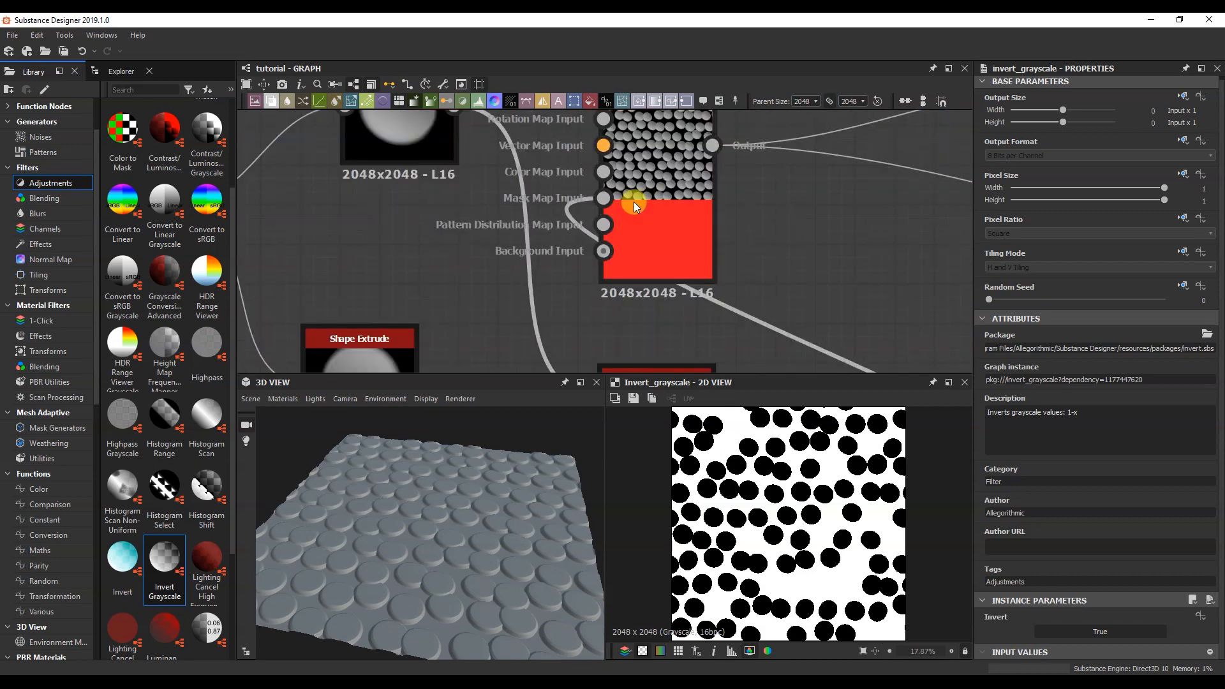
- Rearrange the graph by moving the upper Tile Sampler, Normal and output nodes to the right of the Invert Grayscale
{"action": "scroll", "coordinate": [586, 308], "scroll_direction": "down", "scroll_amount": 5}
{"action": "left_click_drag", "start_coordinate": [585, 303], "coordinate": [584, 314]}
{"action": "left_click_drag", "start_coordinate": [517, 213], "coordinate": [428, 219]}
{"action": "left_click_drag", "start_coordinate": [596, 188], "coordinate": [507, 199]}
{"action": "left_click_drag", "start_coordinate": [700, 316], "coordinate": [693, 316]}
{"action": "left_click_drag", "start_coordinate": [697, 139], "coordinate": [899, 246]}
{"action": "left_click_drag", "start_coordinate": [732, 205], "coordinate": [798, 208]}
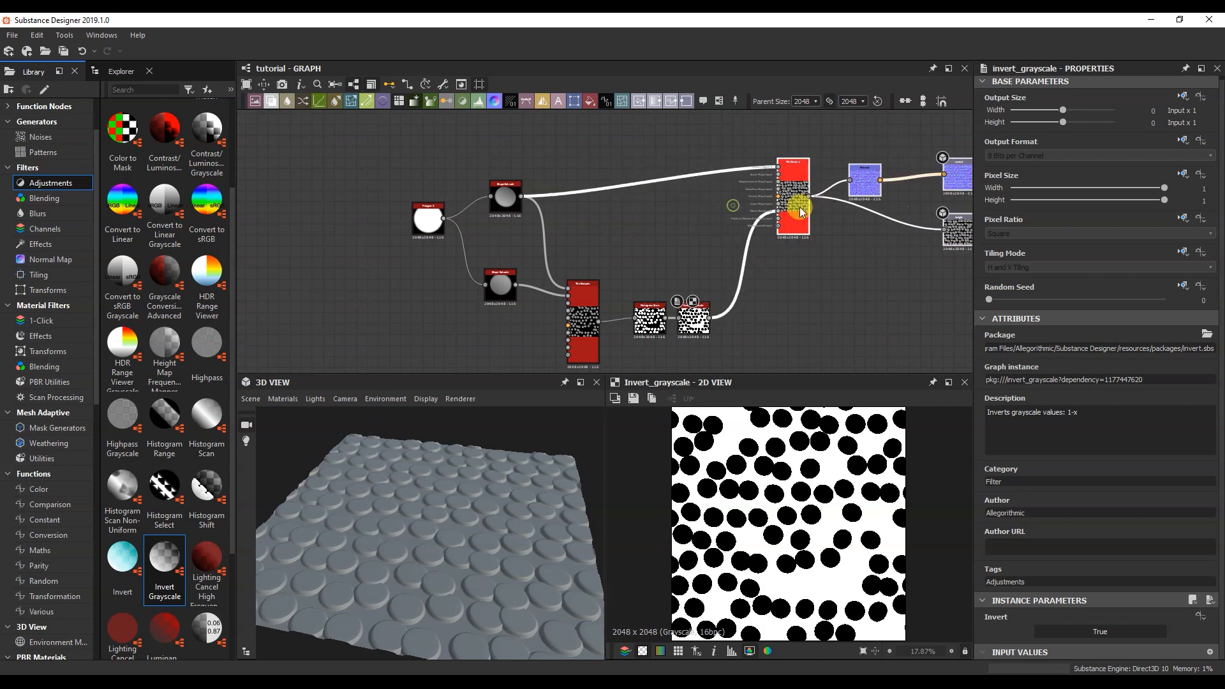
{"action": "middle_click_drag", "start_coordinate": [846, 255], "coordinate": [733, 273]}
{"action": "scroll", "coordinate": [733, 273], "scroll_direction": "up", "scroll_amount": 2}
{"action": "left_click", "coordinate": [720, 265]}
{"action": "middle_click_drag", "start_coordinate": [672, 296], "coordinate": [623, 264]}
{"action": "scroll", "coordinate": [623, 263], "scroll_direction": "down", "scroll_amount": 2}
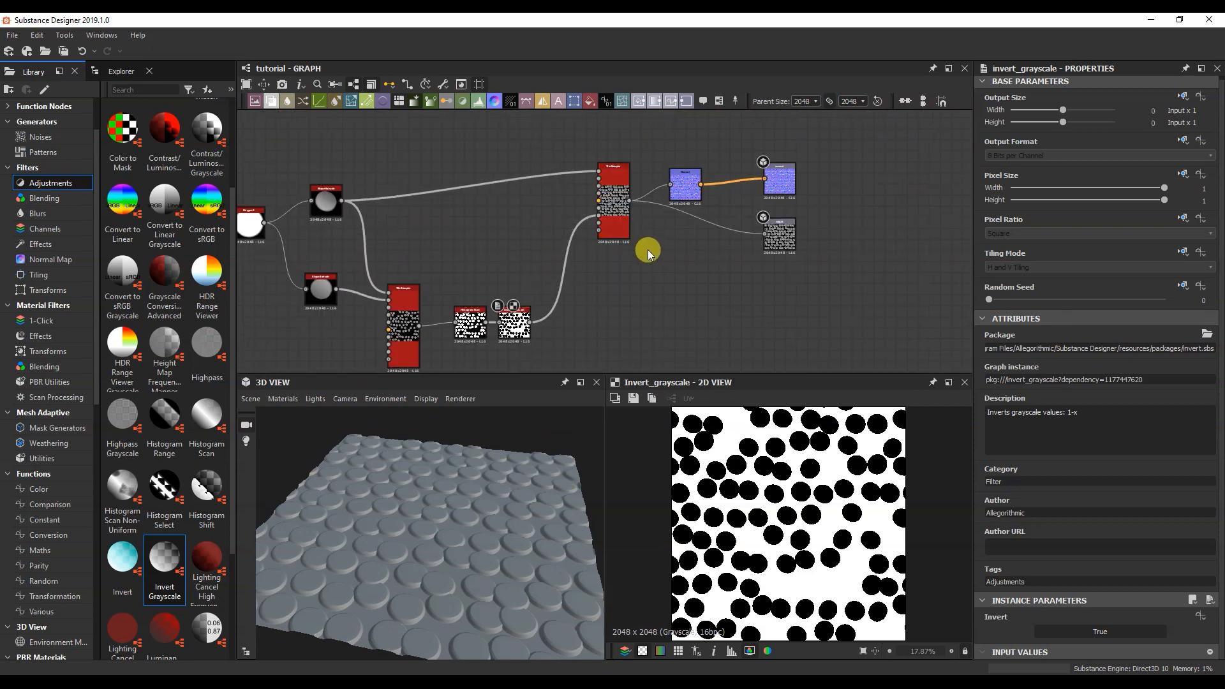
- Add a Height Blend, connecting the lower Tile Sampler to its first input and the upper Tile Sampler to its second
{"action": "left_click", "coordinate": [74, 338]}
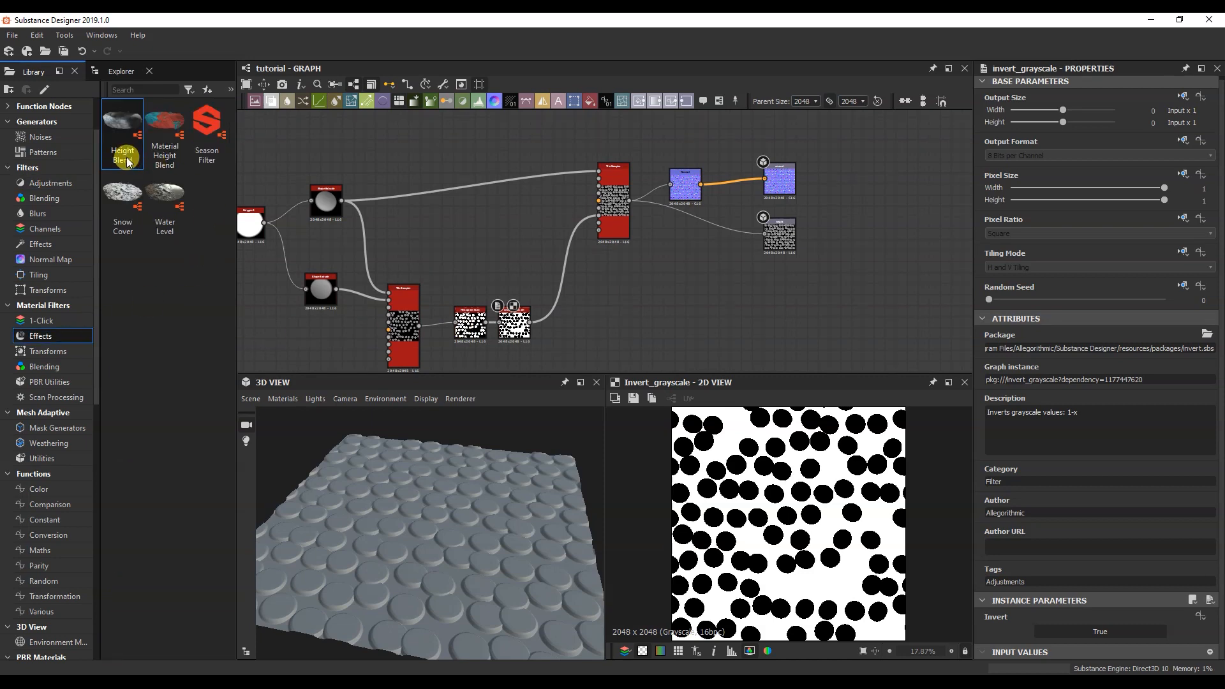
{"action": "left_click_drag", "start_coordinate": [125, 153], "coordinate": [680, 309]}
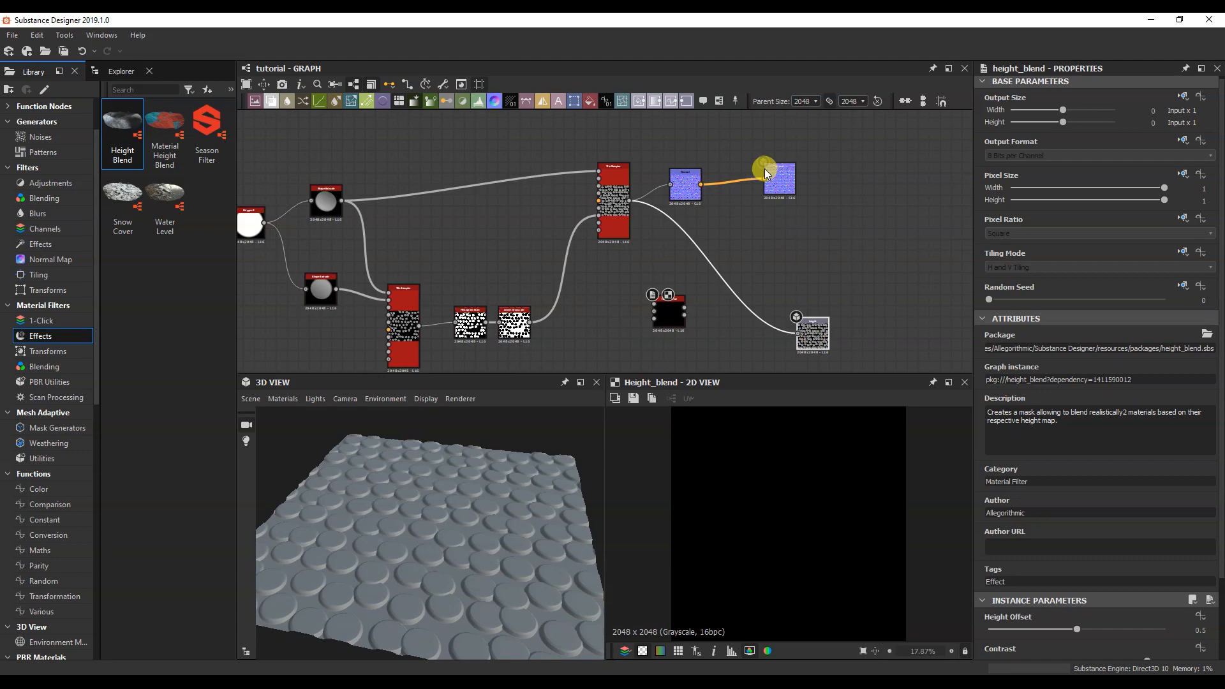
{"action": "left_click_drag", "start_coordinate": [720, 216], "coordinate": [743, 249]}
{"action": "left_click_drag", "start_coordinate": [620, 218], "coordinate": [587, 218]}
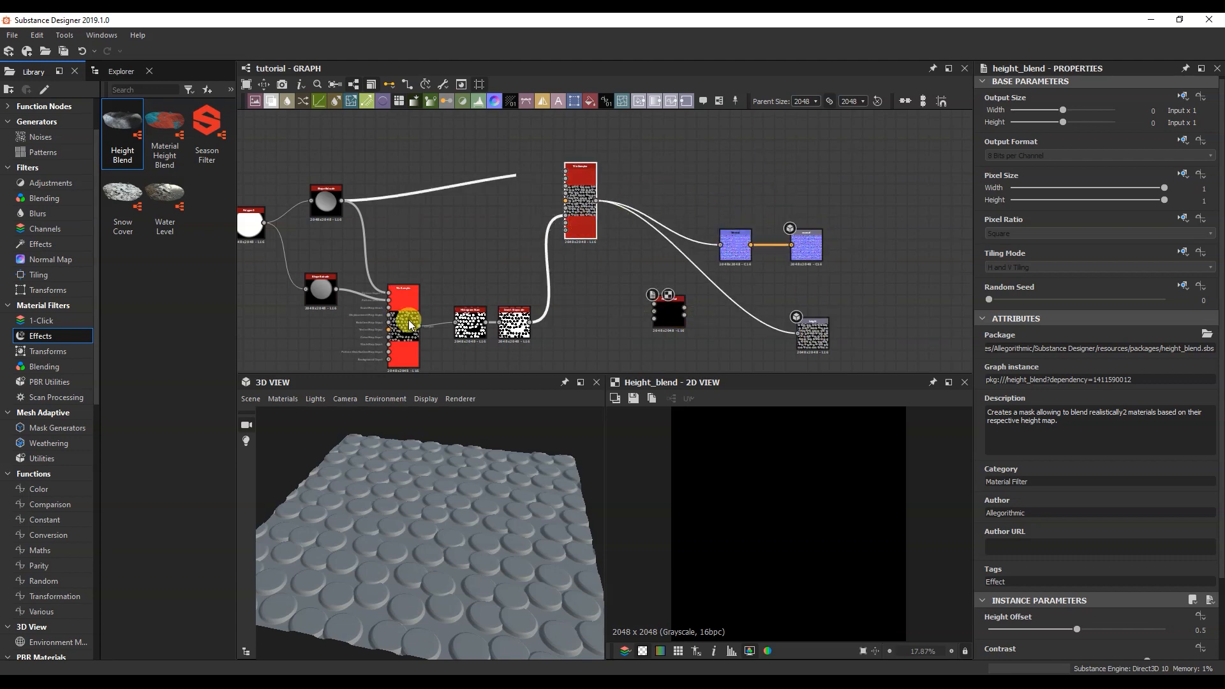
{"action": "left_click_drag", "start_coordinate": [659, 304], "coordinate": [658, 304]}
{"action": "left_click_drag", "start_coordinate": [601, 207], "coordinate": [654, 311]}
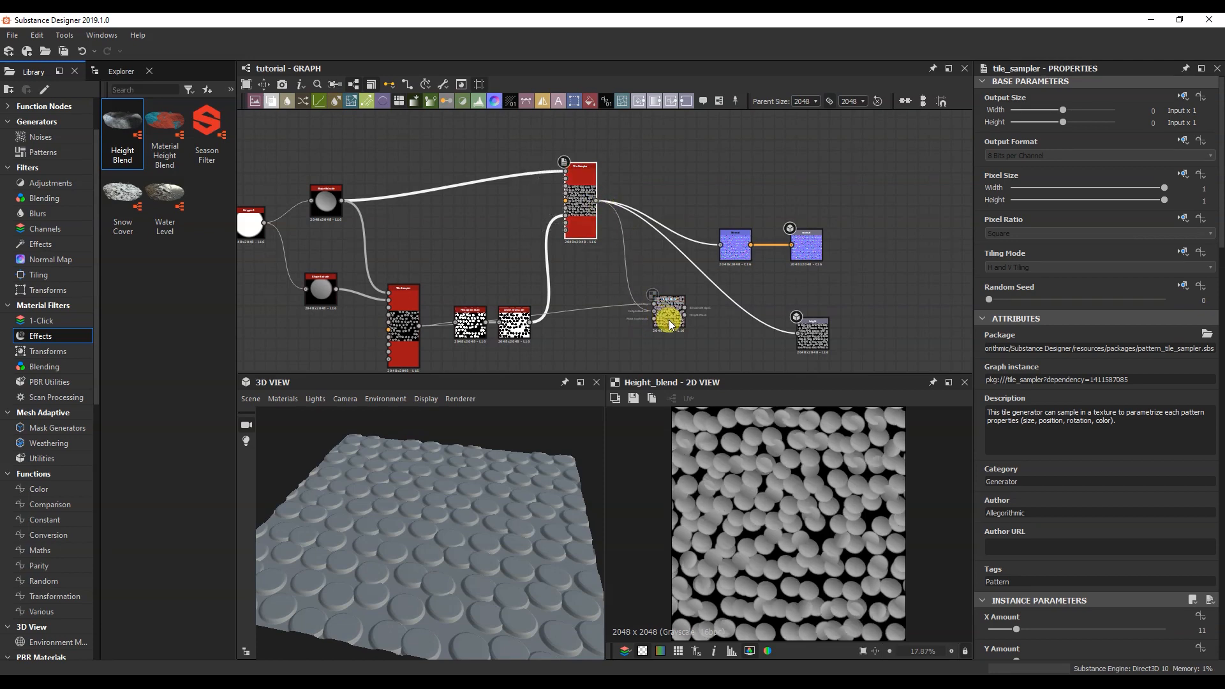
- Move the Normal and height output connections from the upper Tile Sampler onto the Height Blend's height output
{"action": "scroll", "coordinate": [669, 325], "scroll_direction": "up", "scroll_amount": 2}
{"action": "left_click_drag", "start_coordinate": [581, 175], "coordinate": [692, 299], "text": "shift"}
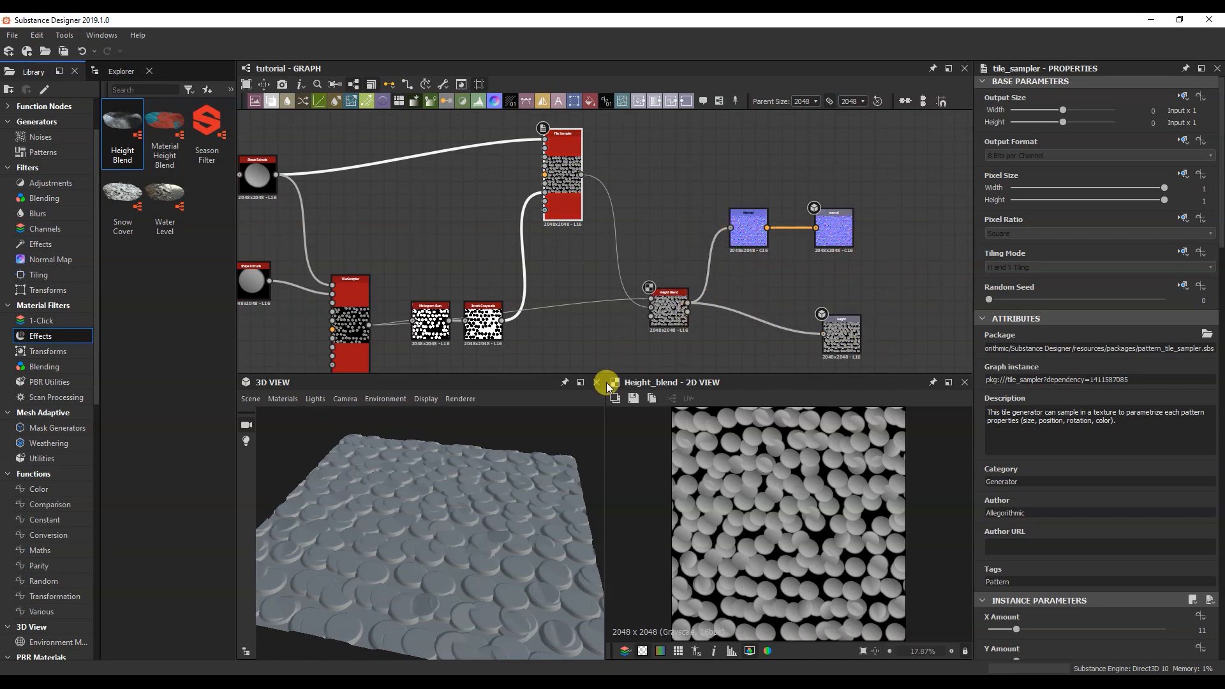
{"action": "scroll", "coordinate": [467, 534], "scroll_direction": "up", "scroll_amount": 5}
{"action": "left_click_drag", "start_coordinate": [504, 517], "coordinate": [523, 472]}
- Set the Height Blend's Height Offset to 0.68 and its Contrast to 1
{"action": "left_click", "coordinate": [667, 310]}
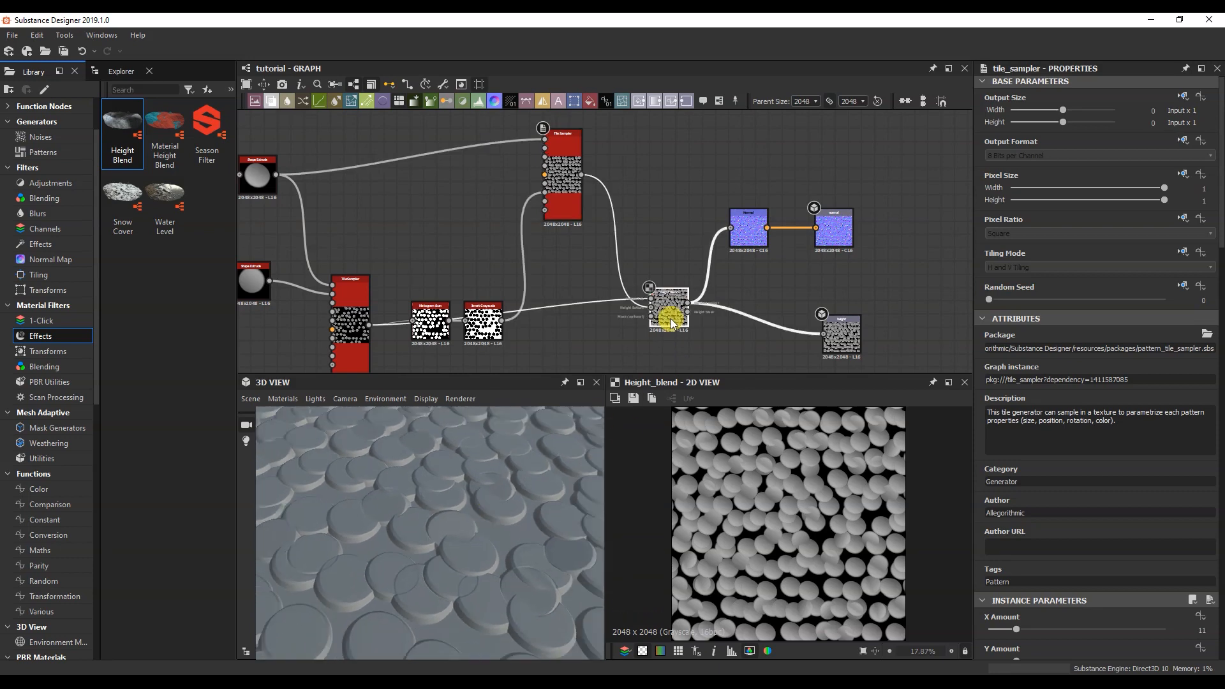
{"action": "scroll", "coordinate": [1159, 566], "scroll_direction": "down", "scroll_amount": 2}
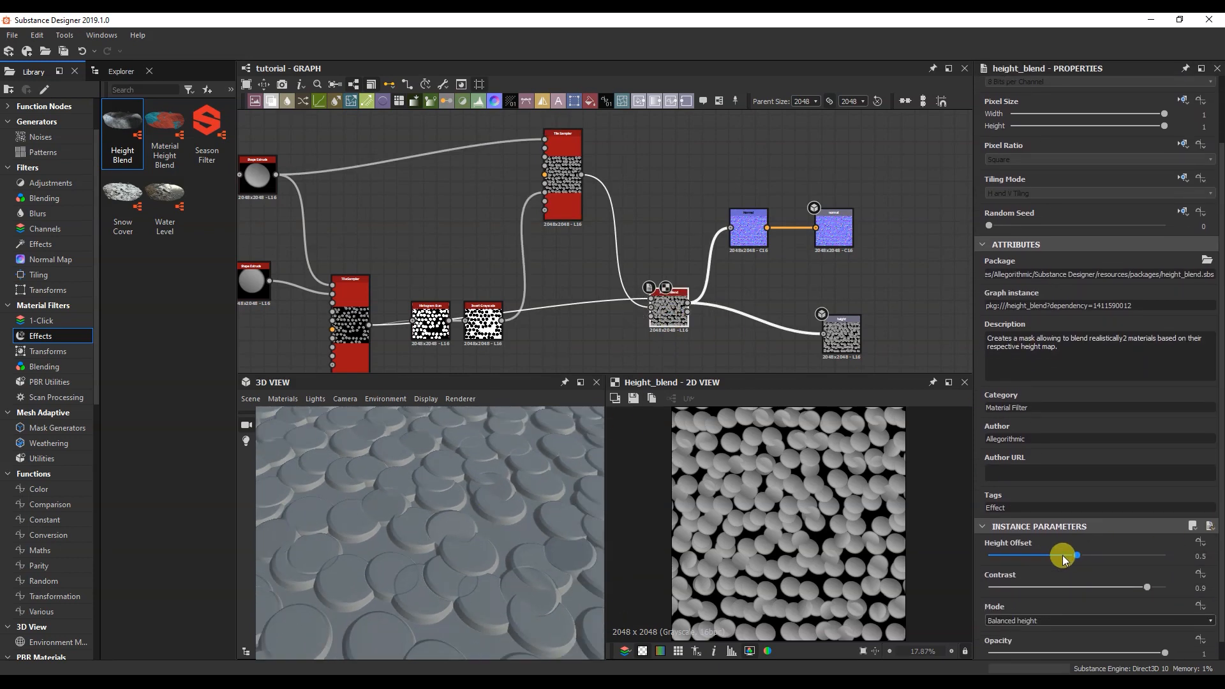
{"action": "left_click_drag", "start_coordinate": [1077, 555], "coordinate": [1109, 557]}
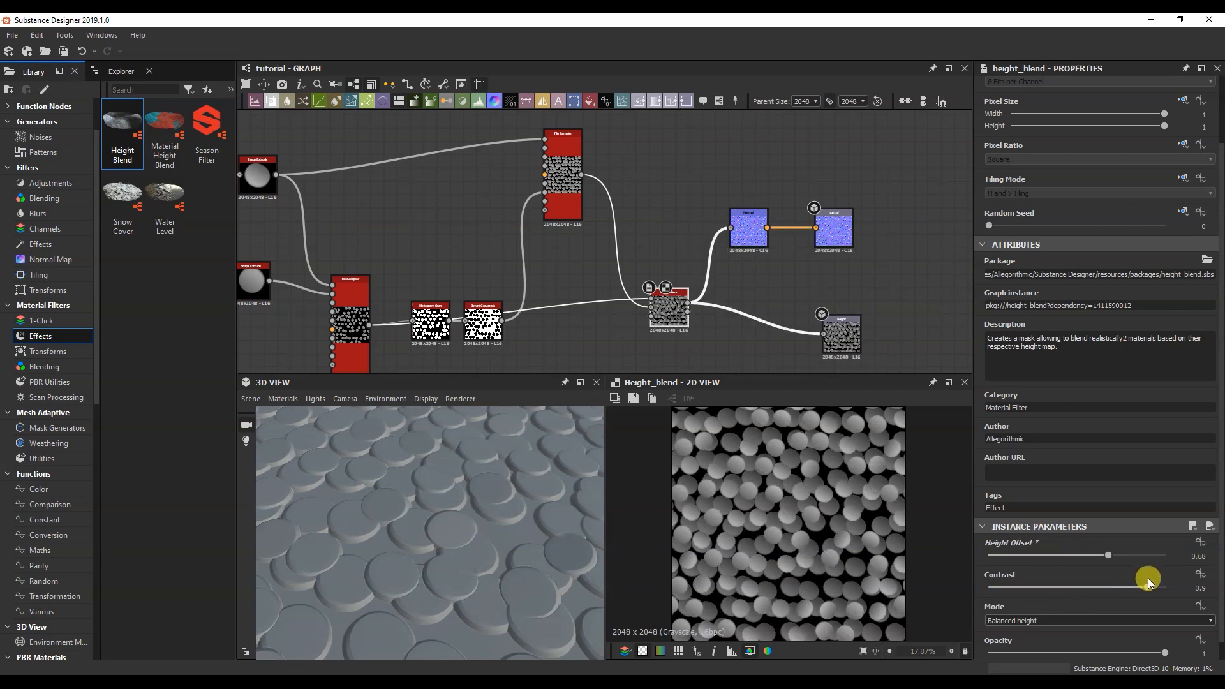
{"action": "left_click_drag", "start_coordinate": [1146, 589], "coordinate": [1192, 585]}
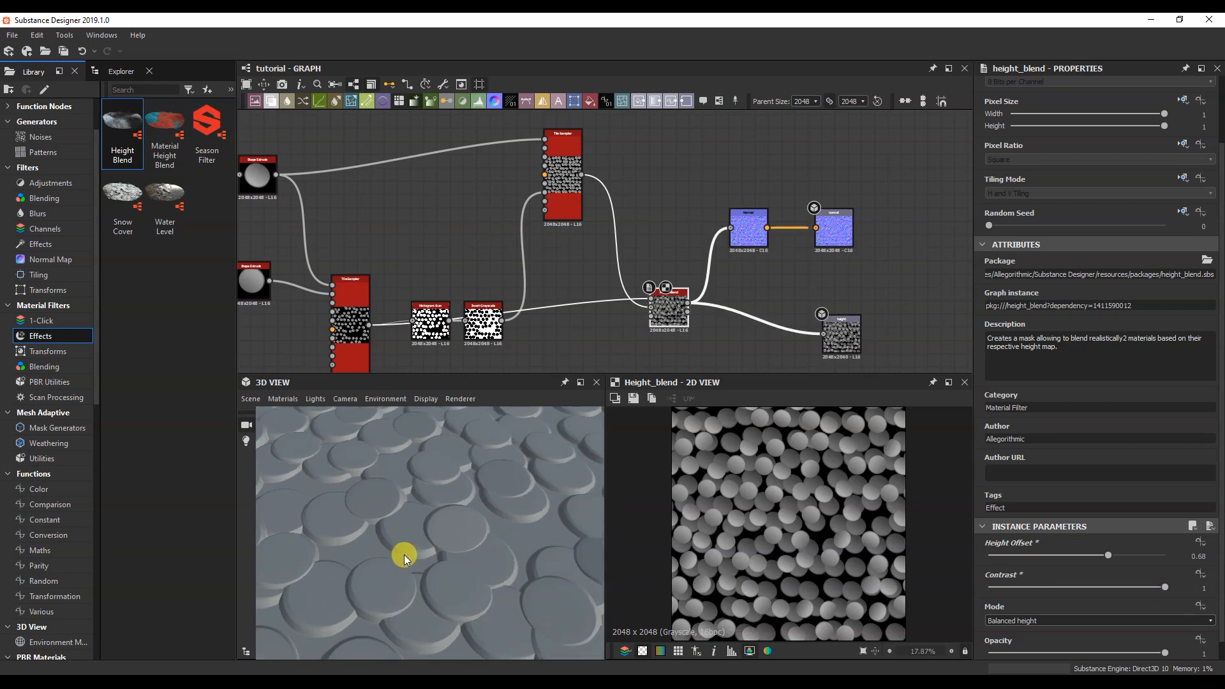
{"action": "scroll", "coordinate": [411, 549], "scroll_direction": "down", "scroll_amount": 4}
{"action": "mouse_move", "coordinate": [447, 547]}
{"action": "left_mouse_down"}
{"action": "mouse_move", "coordinate": [466, 528]}
{"action": "mouse_move", "coordinate": [469, 554]}
{"action": "left_mouse_up"}
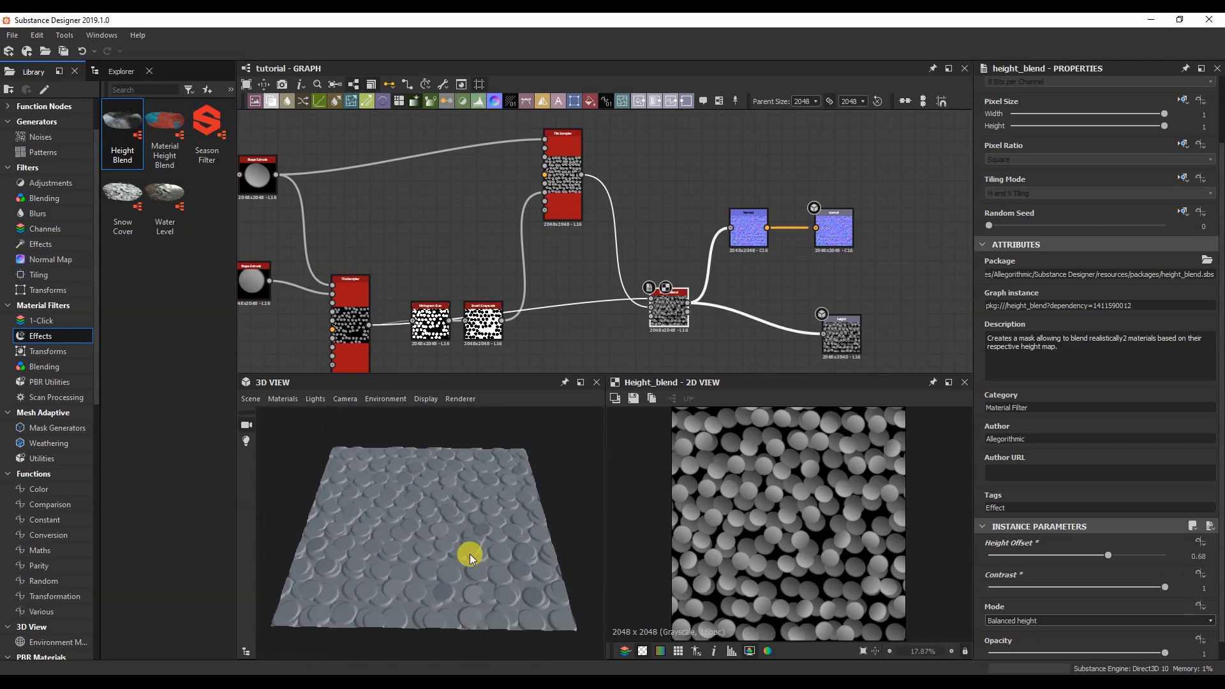
{"action": "scroll", "coordinate": [445, 569], "scroll_direction": "up", "scroll_amount": 8}
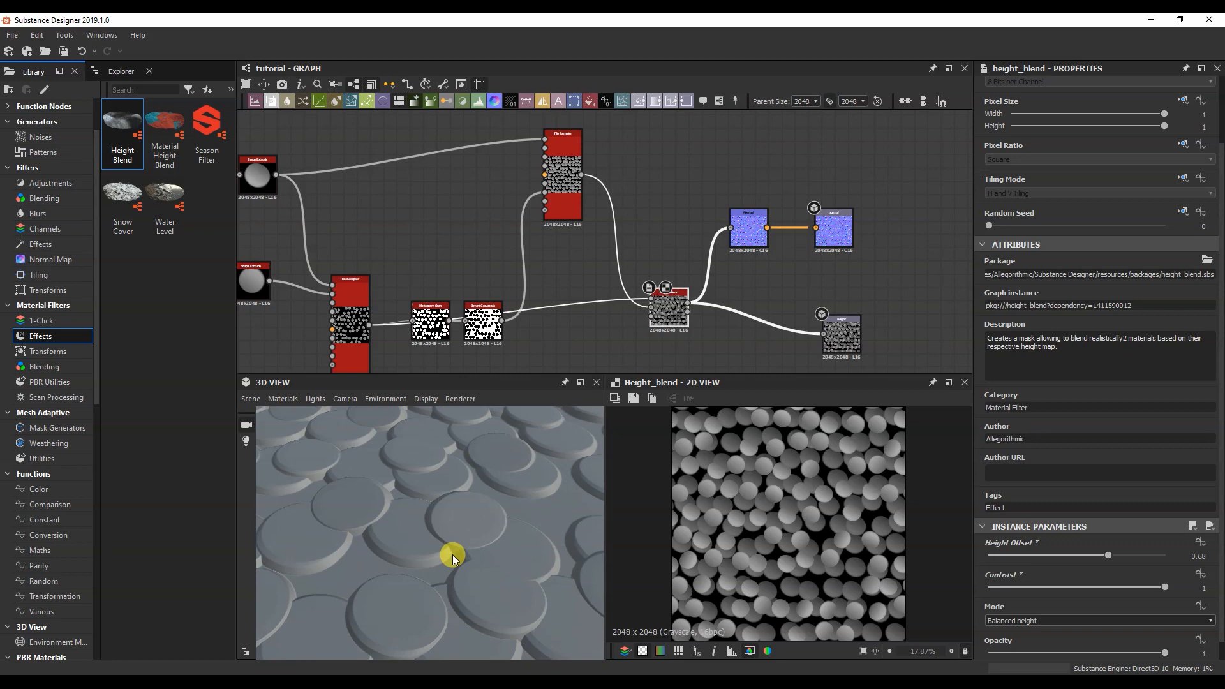
{"action": "left_click_drag", "start_coordinate": [306, 546], "coordinate": [483, 486]}
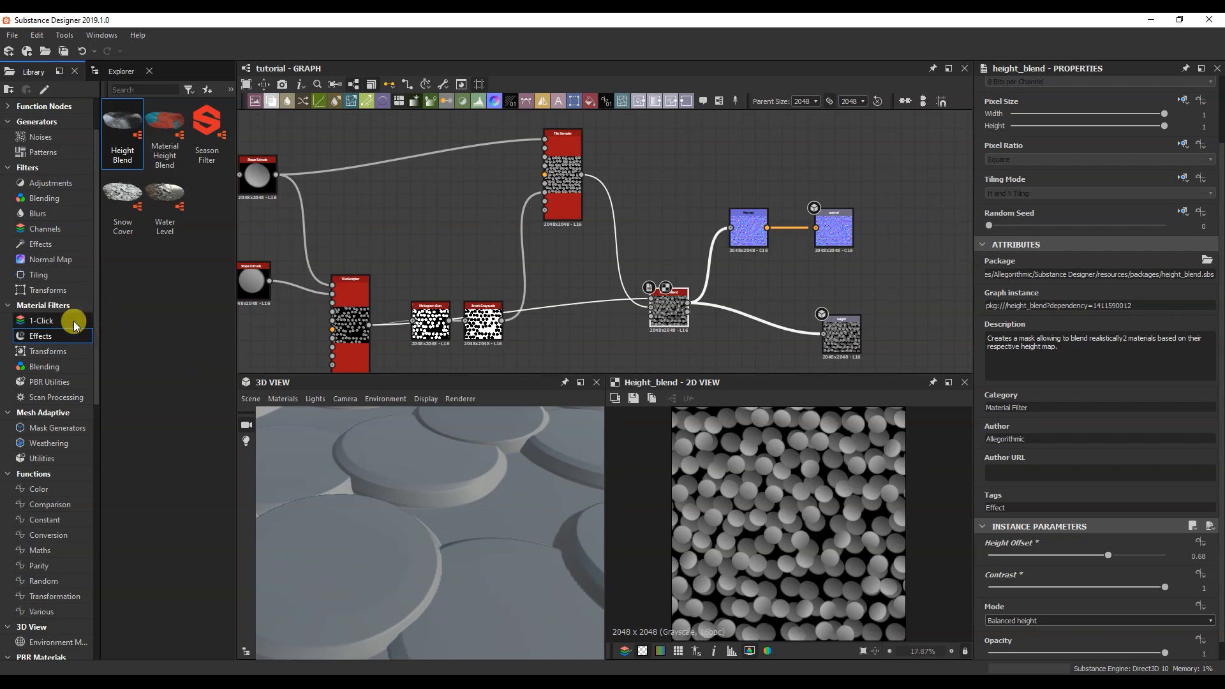
- Insert a Blur HQ Grayscale node between the Height Blend's height output and the height output node
{"action": "left_click", "coordinate": [57, 213]}
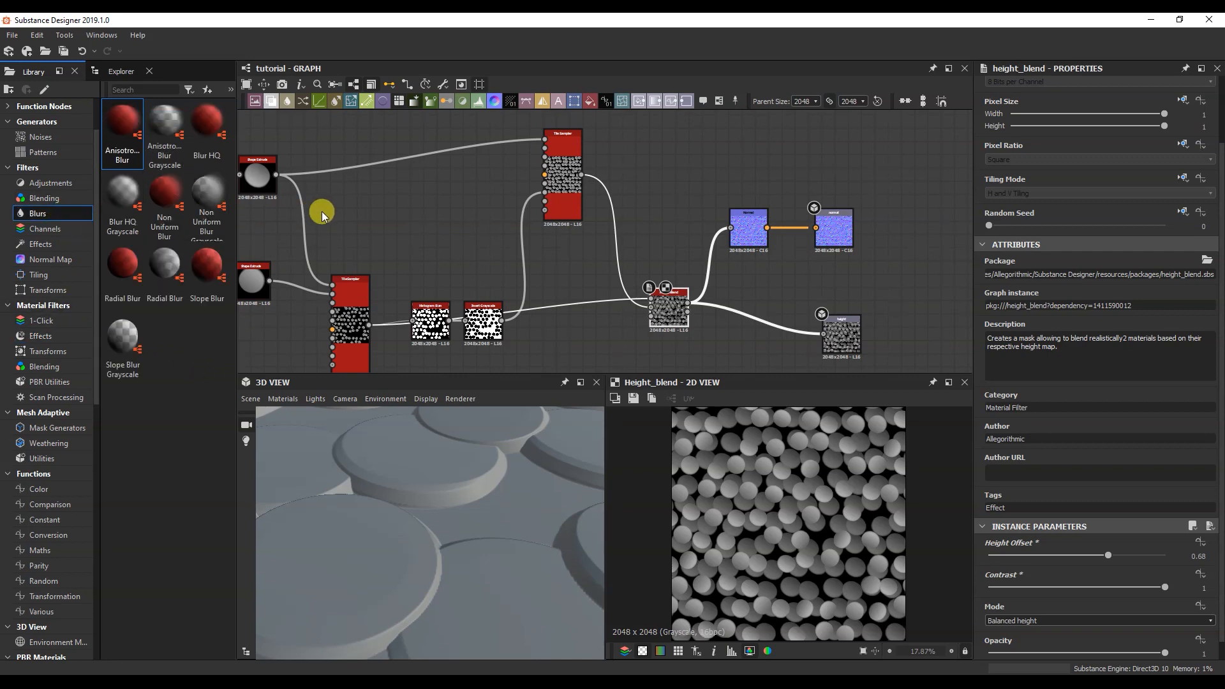
{"action": "left_click_drag", "start_coordinate": [132, 211], "coordinate": [783, 300]}
{"action": "left_click_drag", "start_coordinate": [691, 304], "coordinate": [771, 307]}
{"action": "left_click_drag", "start_coordinate": [826, 342], "coordinate": [758, 348]}
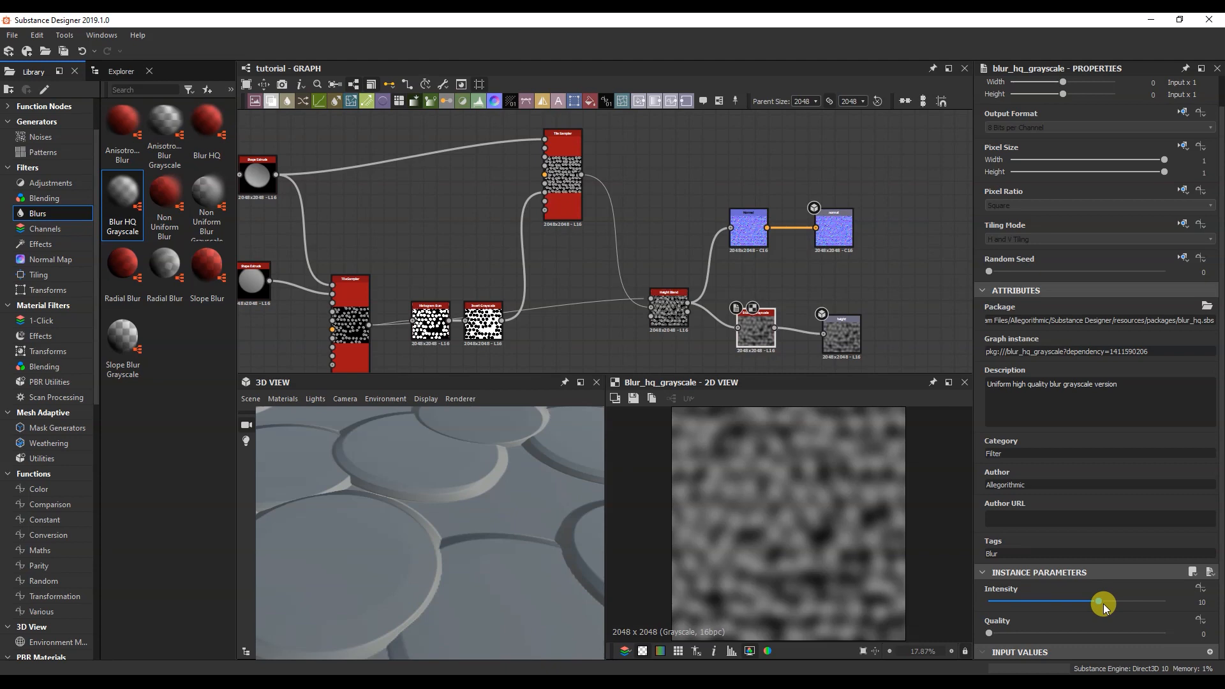
- Set the Blur HQ Grayscale's Intensity to 0.81 and its Quality to 1
{"action": "left_click_drag", "start_coordinate": [1128, 641], "coordinate": [997, 614]}
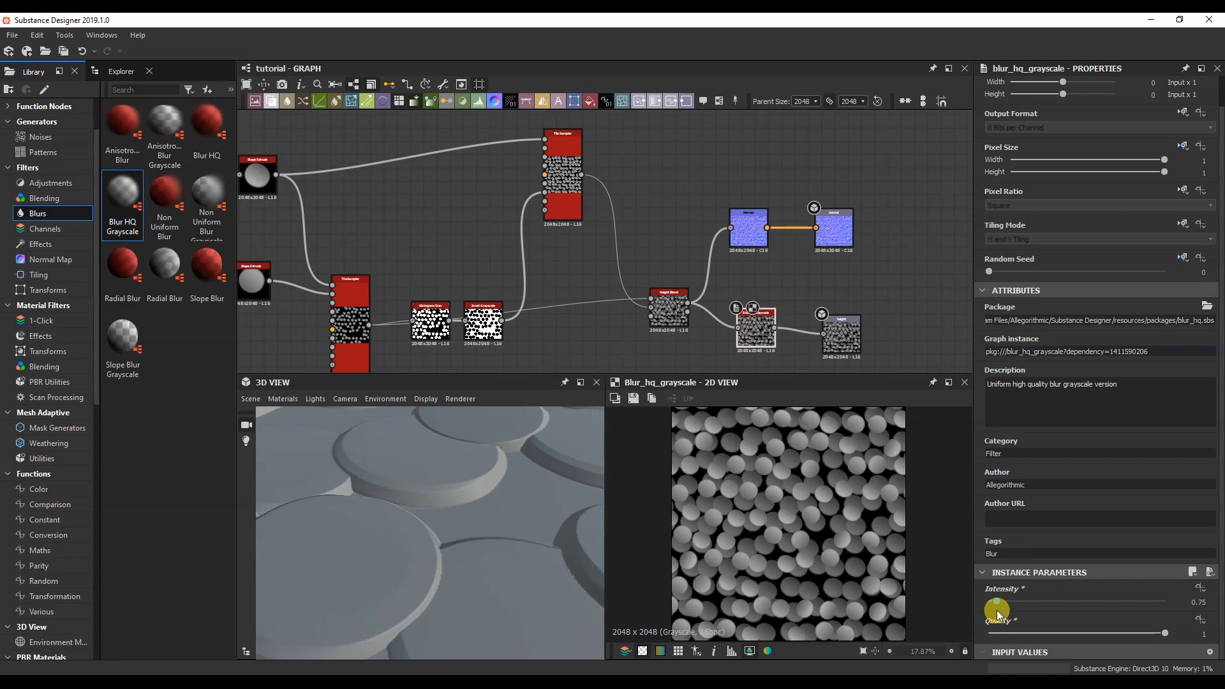
{"action": "scroll", "coordinate": [382, 555], "scroll_direction": "down", "scroll_amount": 8}
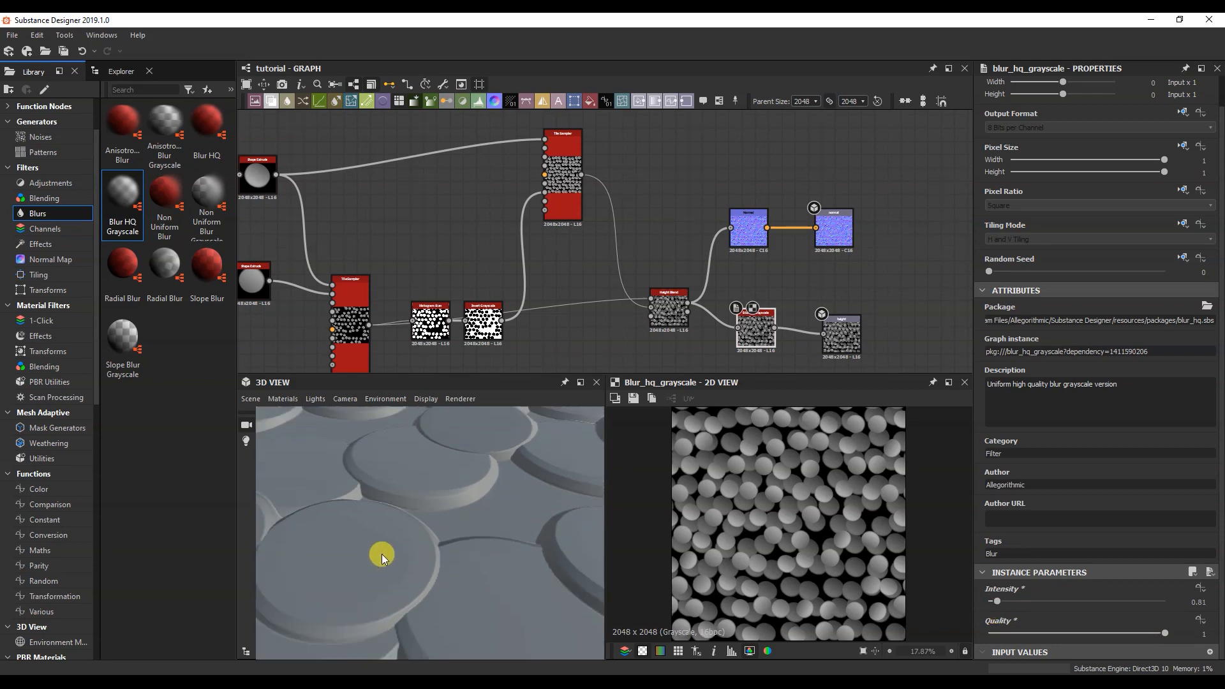
{"action": "left_click_drag", "start_coordinate": [388, 545], "coordinate": [431, 556]}
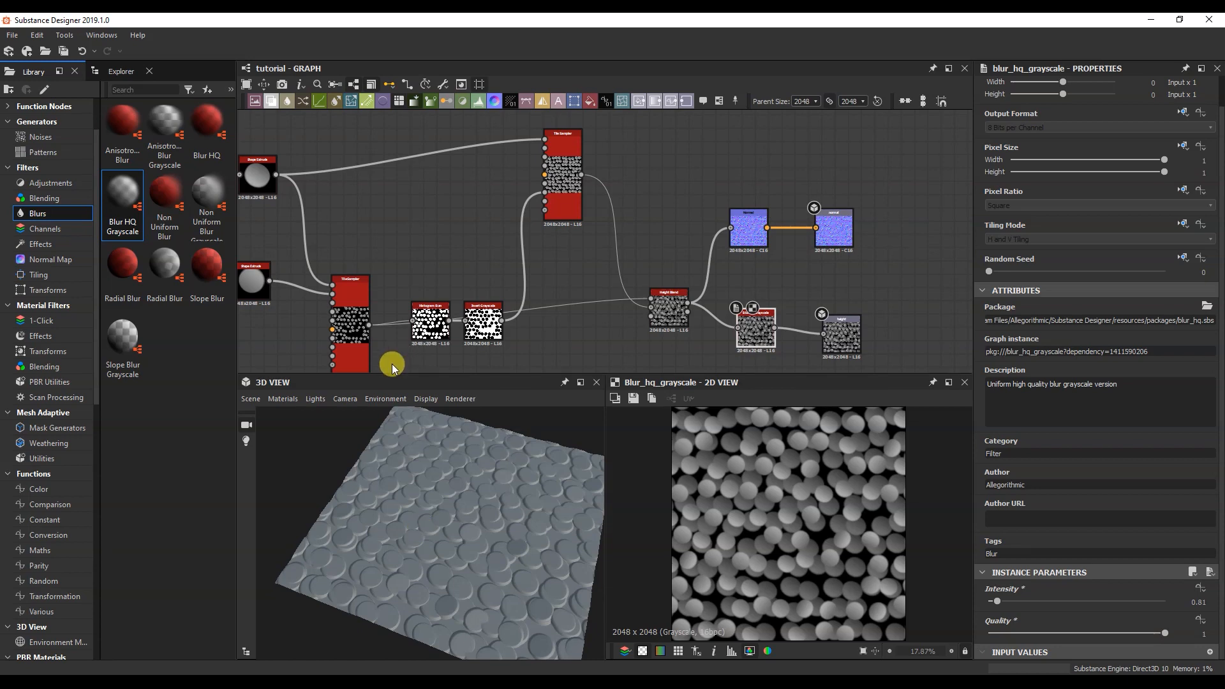
- Add an Output node below the height output and set its identifier to AO
{"action": "scroll", "coordinate": [456, 508], "scroll_direction": "down", "scroll_amount": 3}
{"action": "scroll", "coordinate": [458, 510], "scroll_direction": "up", "scroll_amount": 1}
{"action": "left_click_drag", "start_coordinate": [851, 341], "coordinate": [837, 332]}
{"action": "scroll", "coordinate": [754, 281], "scroll_direction": "down", "scroll_amount": 1}
{"action": "middle_click_drag", "start_coordinate": [672, 367], "coordinate": [654, 312]}
{"action": "right_click", "coordinate": [654, 311]}
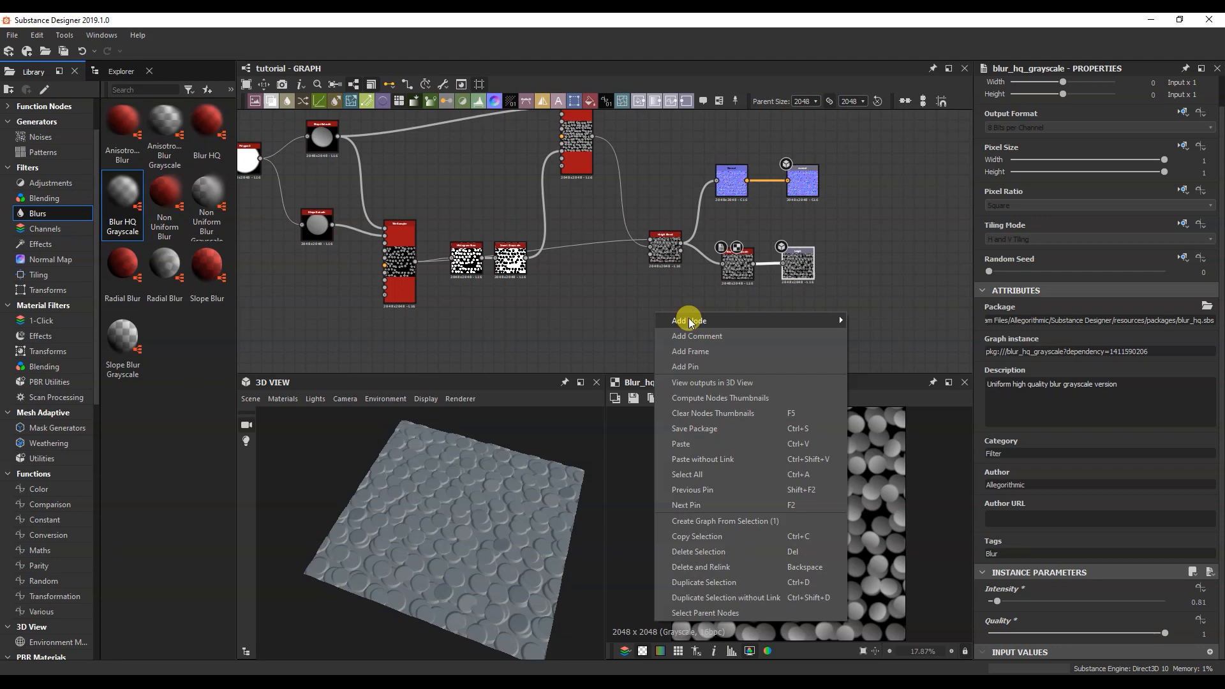
{"action": "mouse_move", "coordinate": [686, 320]}
{"action": "left_click", "coordinate": [874, 686]}
{"action": "left_click_drag", "start_coordinate": [659, 320], "coordinate": [805, 344]}
{"action": "double_click", "coordinate": [1034, 111]}
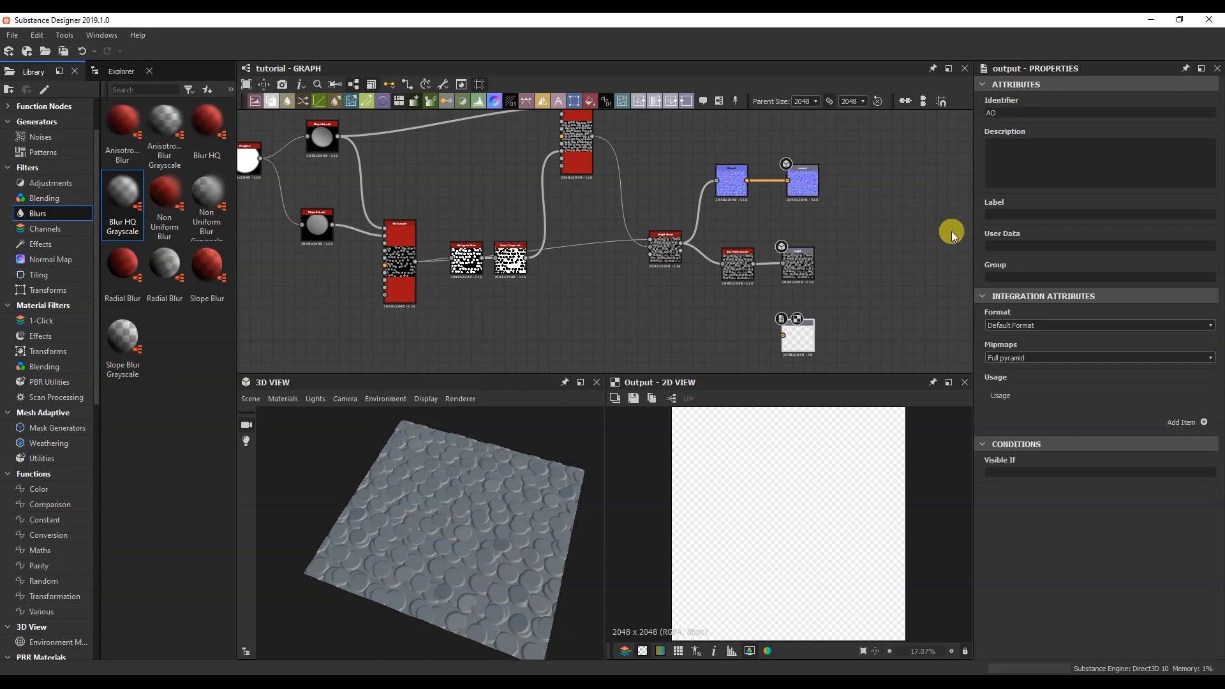
- Assign the AO output to the Ambient Occlusion channel of the 3D preview material
{"action": "left_click", "coordinate": [803, 342]}
{"action": "right_click", "coordinate": [458, 514]}
{"action": "left_click", "coordinate": [502, 518]}
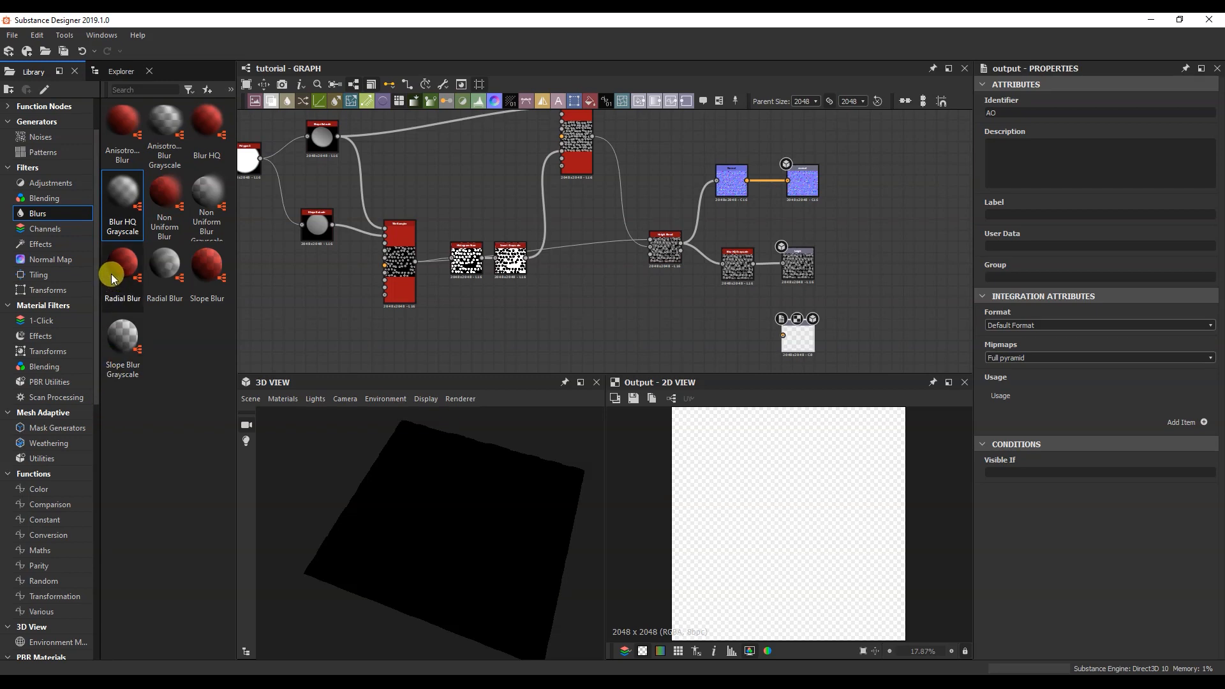
- Add an Ambient Occlusion (HBAO) node before the AO output and feed it from the Height Blend
{"action": "left_click", "coordinate": [40, 244]}
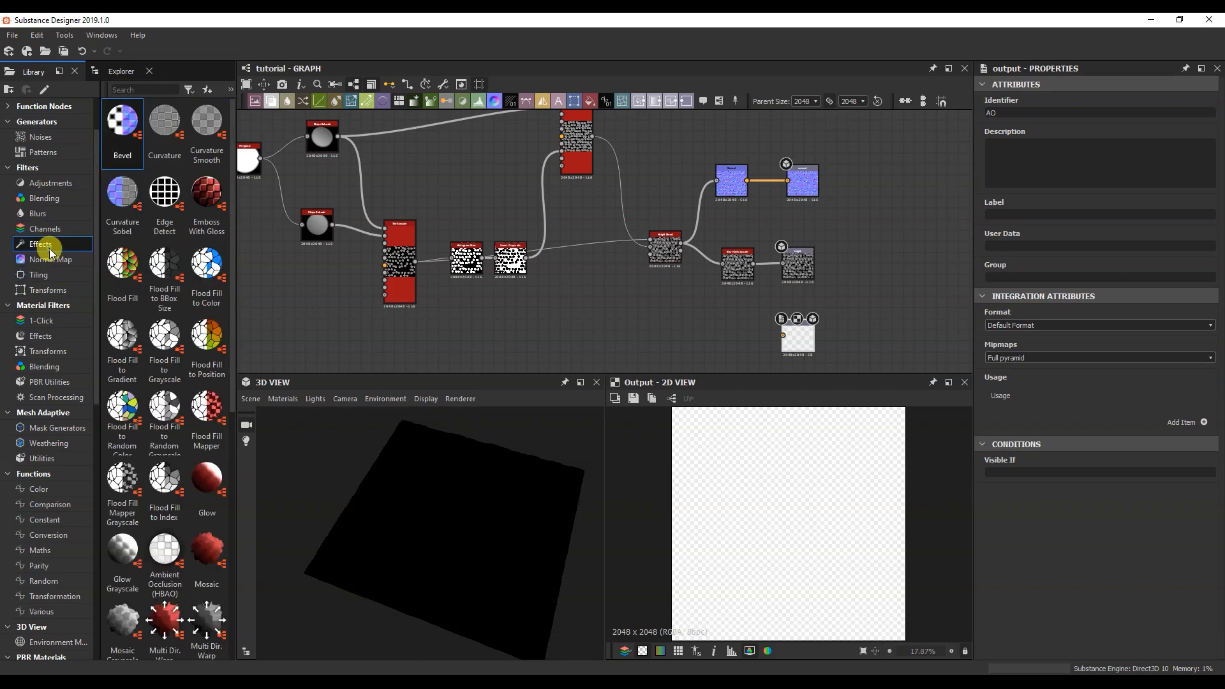
{"action": "left_click_drag", "start_coordinate": [164, 552], "coordinate": [784, 335]}
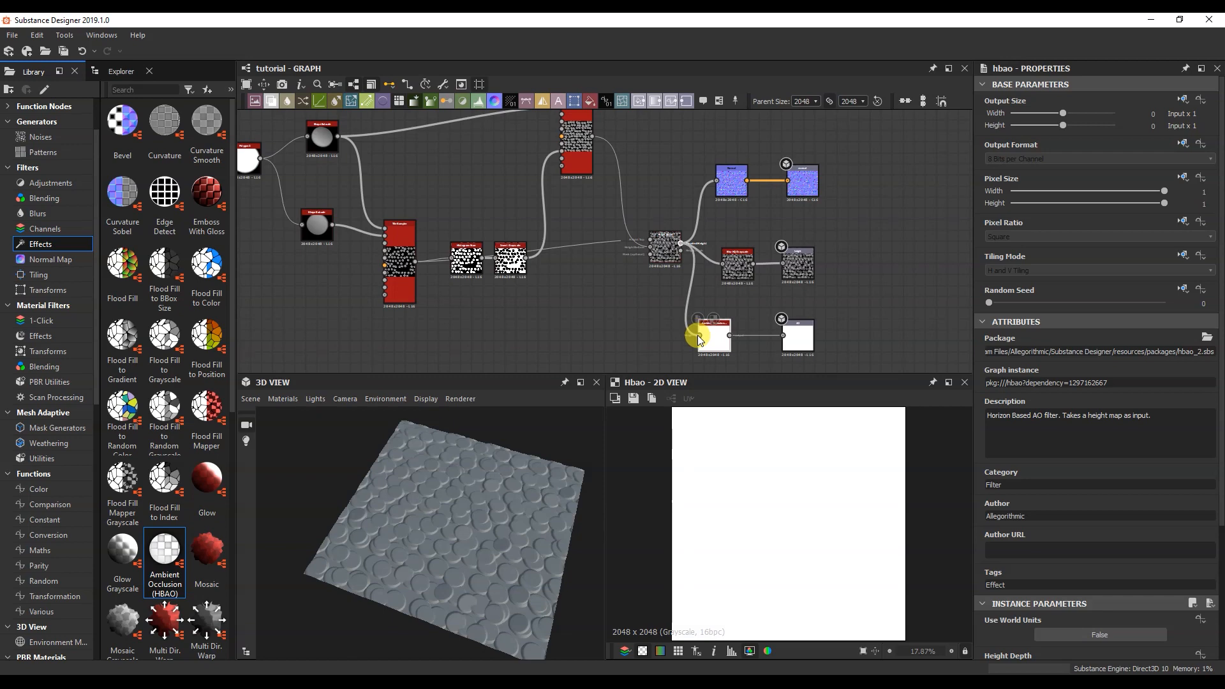
{"action": "left_click_drag", "start_coordinate": [699, 335], "coordinate": [730, 336]}
{"action": "scroll", "coordinate": [393, 547], "scroll_direction": "up", "scroll_amount": 5}
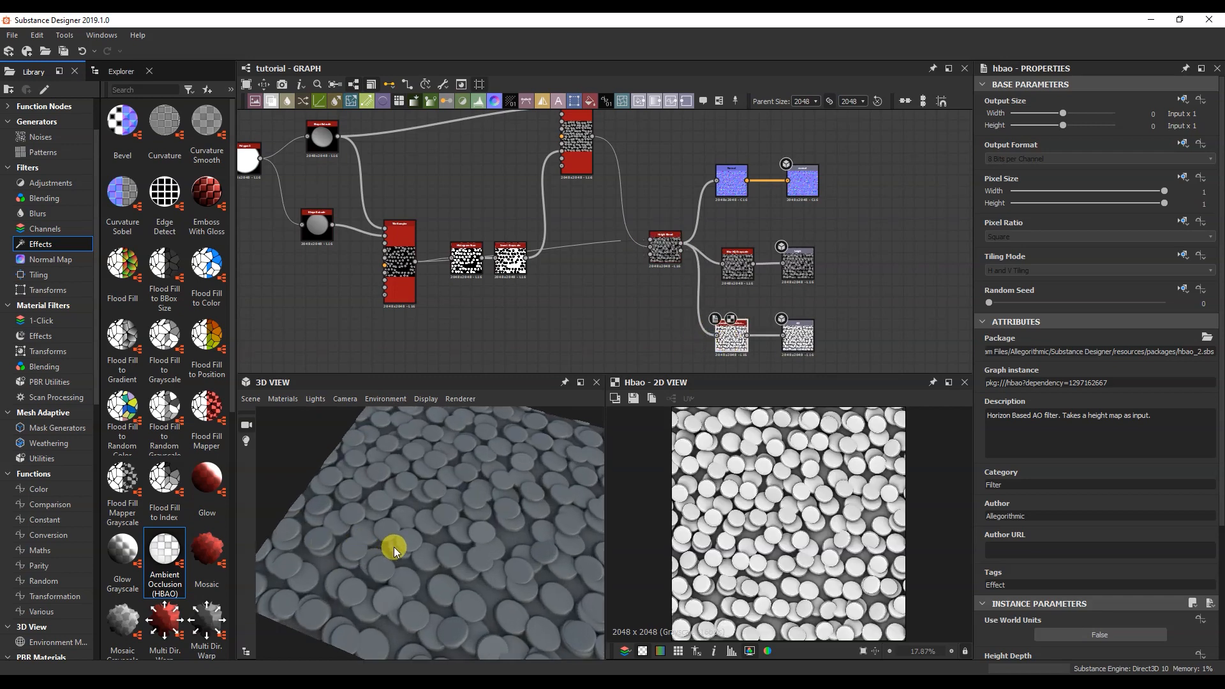
{"action": "left_click_drag", "start_coordinate": [438, 544], "coordinate": [483, 496]}
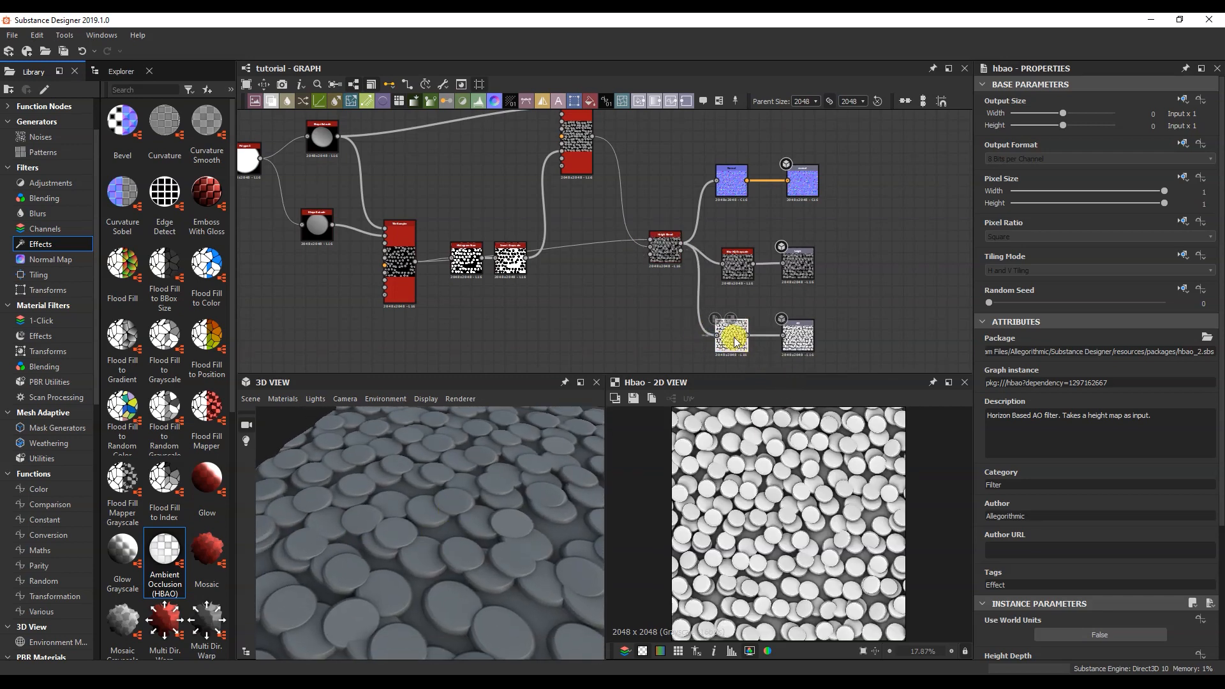
- Try a different Height Depth on the Ambient Occlusion (HBAO) node and undo the change
{"action": "scroll", "coordinate": [1100, 560], "scroll_direction": "down", "scroll_amount": 3}
{"action": "mouse_move", "coordinate": [1007, 505]}
{"action": "left_mouse_down"}
{"action": "mouse_move", "coordinate": [1021, 507]}
{"action": "mouse_move", "coordinate": [1001, 503]}
{"action": "mouse_move", "coordinate": [1010, 510]}
{"action": "left_mouse_up"}
{"action": "key", "text": "ctrl+z"}
{"action": "scroll", "coordinate": [446, 498], "scroll_direction": "down", "scroll_amount": 5}
{"action": "left_click_drag", "start_coordinate": [446, 498], "coordinate": [496, 553]}
- Add an Output node above the normal output and set its identifier to roughness
{"action": "scroll", "coordinate": [497, 553], "scroll_direction": "down", "scroll_amount": 2}
{"action": "scroll", "coordinate": [596, 311], "scroll_direction": "down", "scroll_amount": 2}
{"action": "right_click", "coordinate": [596, 308]}
{"action": "mouse_move", "coordinate": [653, 312]}
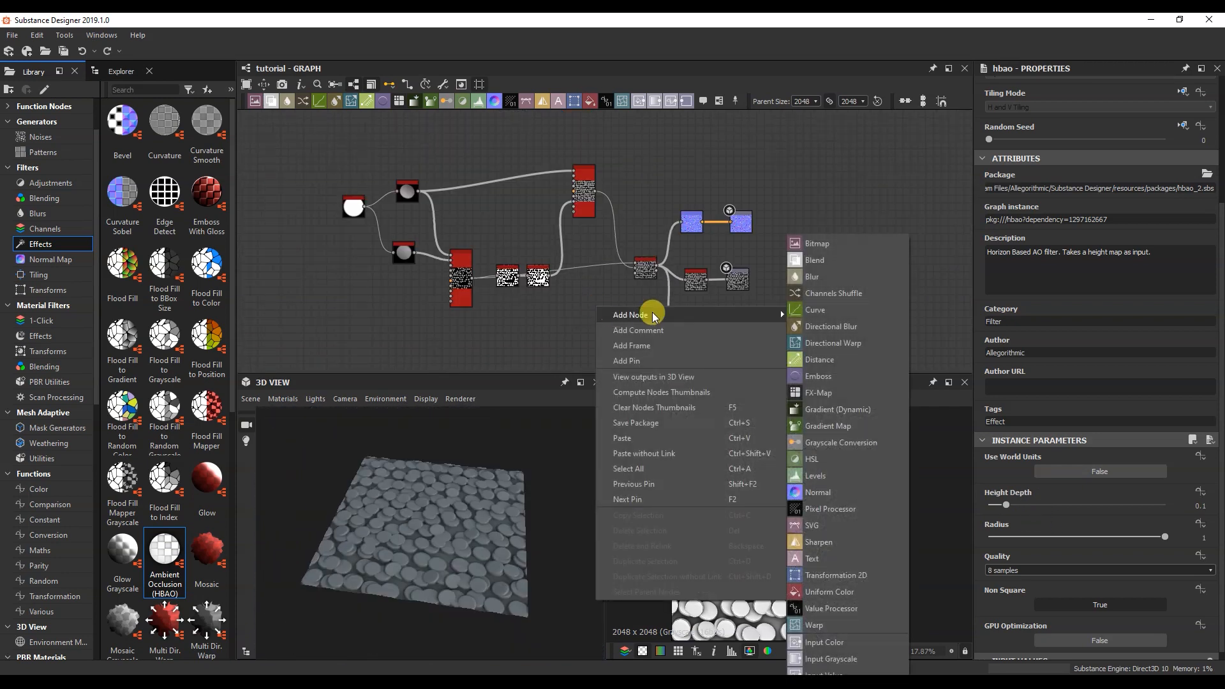
{"action": "left_click", "coordinate": [858, 664]}
{"action": "left_click_drag", "start_coordinate": [586, 316], "coordinate": [732, 185]}
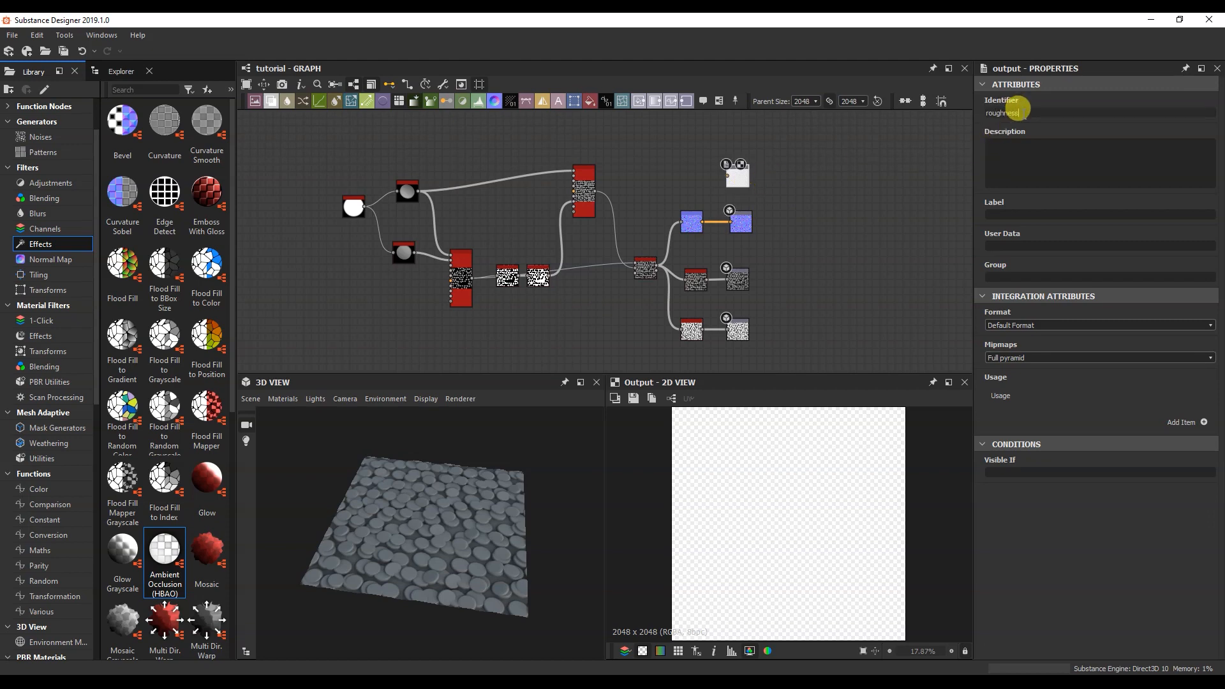
- Add a Uniform Color node beside the roughness output and connect it to that output
{"action": "scroll", "coordinate": [683, 156], "scroll_direction": "up", "scroll_amount": 2}
{"action": "scroll", "coordinate": [716, 190], "scroll_direction": "up", "scroll_amount": 2}
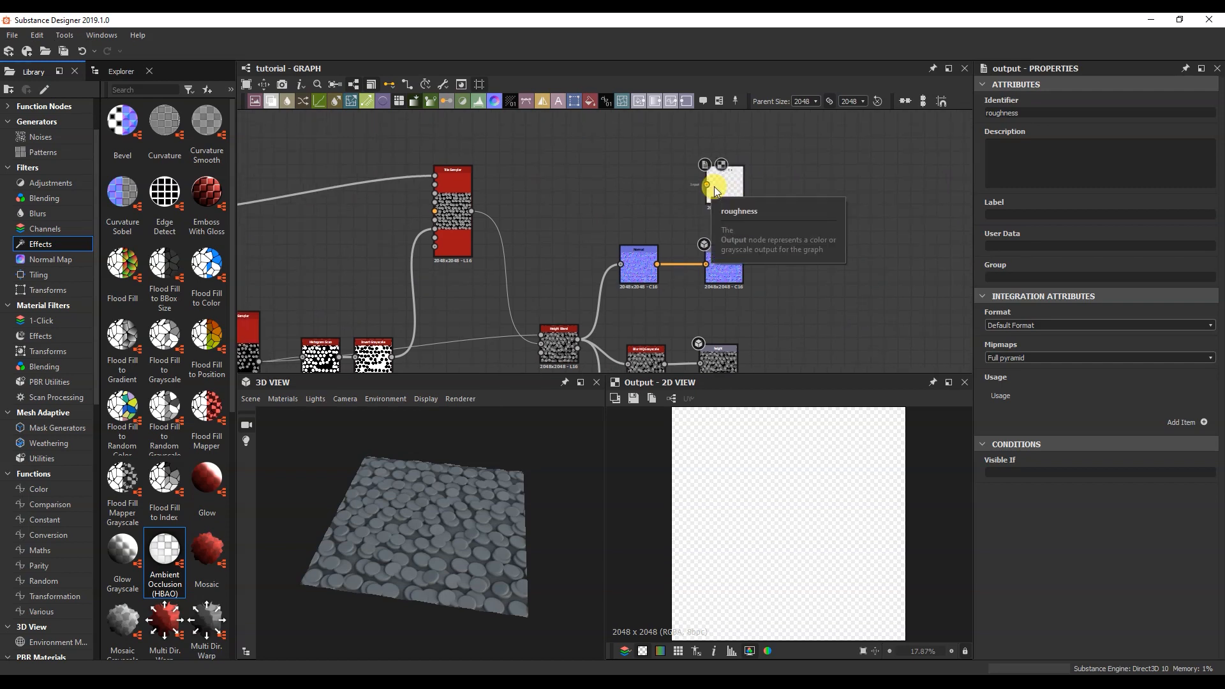
{"action": "left_click", "coordinate": [588, 101]}
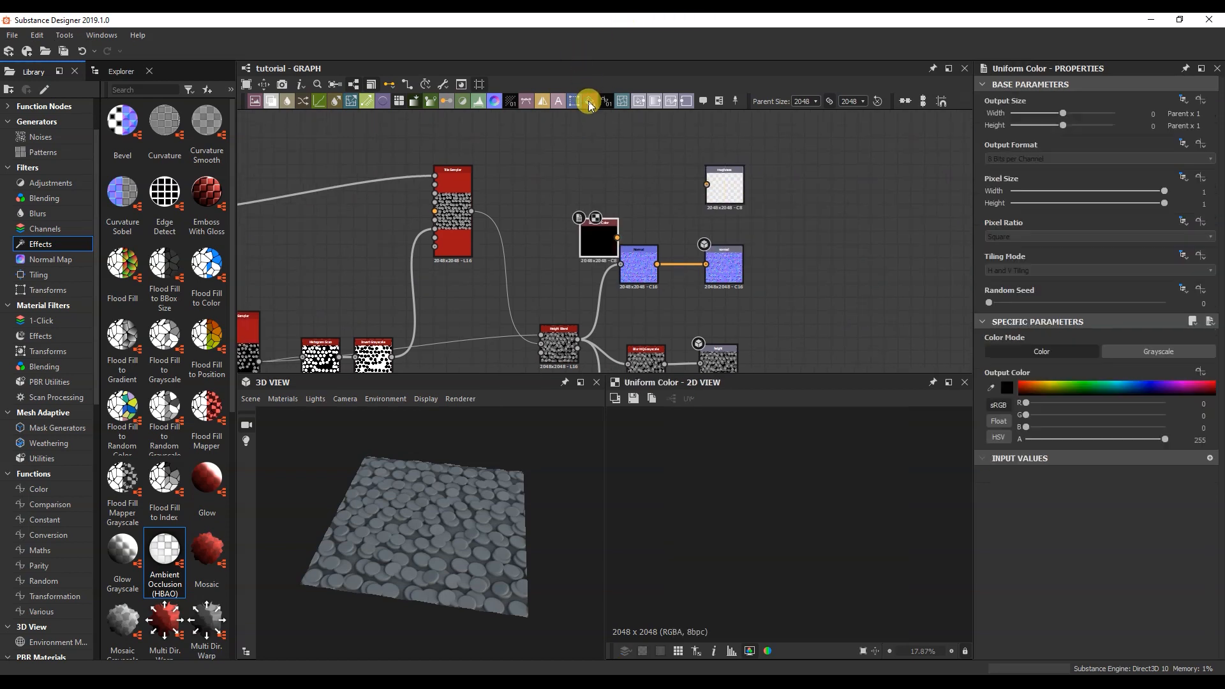
{"action": "left_click_drag", "start_coordinate": [588, 249], "coordinate": [765, 190]}
- Assign the roughness output to the Roughness channel of the 3D preview material
{"action": "scroll", "coordinate": [633, 201], "scroll_direction": "up", "scroll_amount": 2}
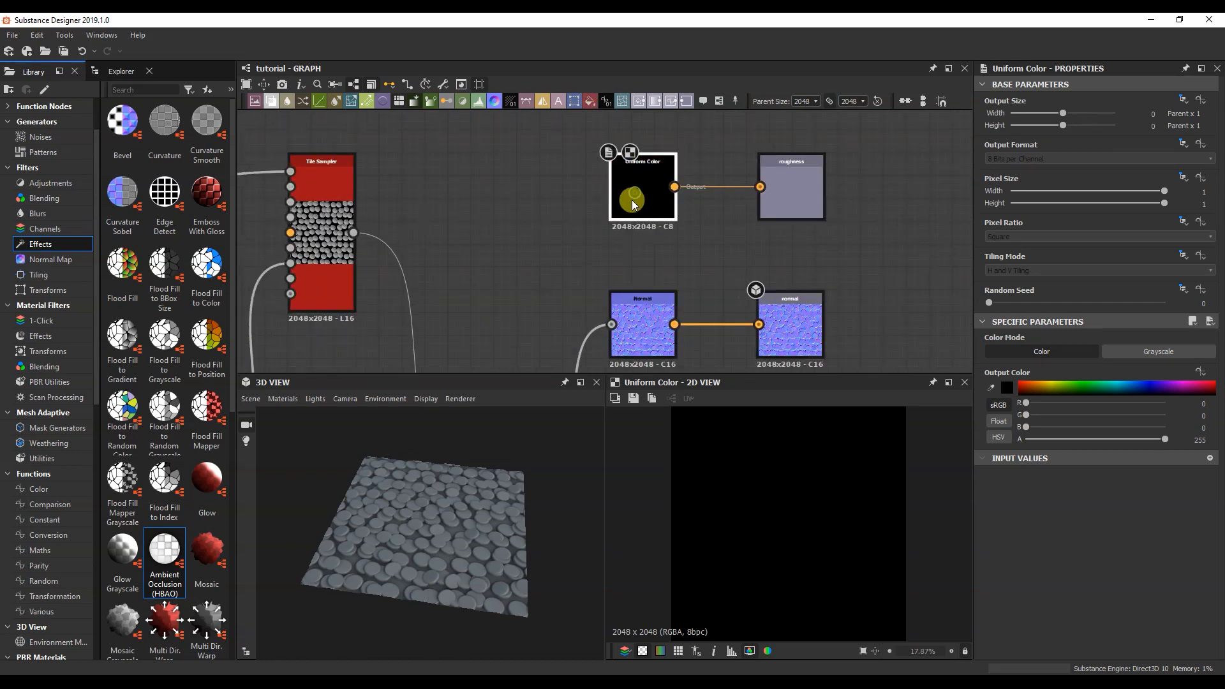
{"action": "right_click_drag", "start_coordinate": [804, 181], "coordinate": [461, 500]}
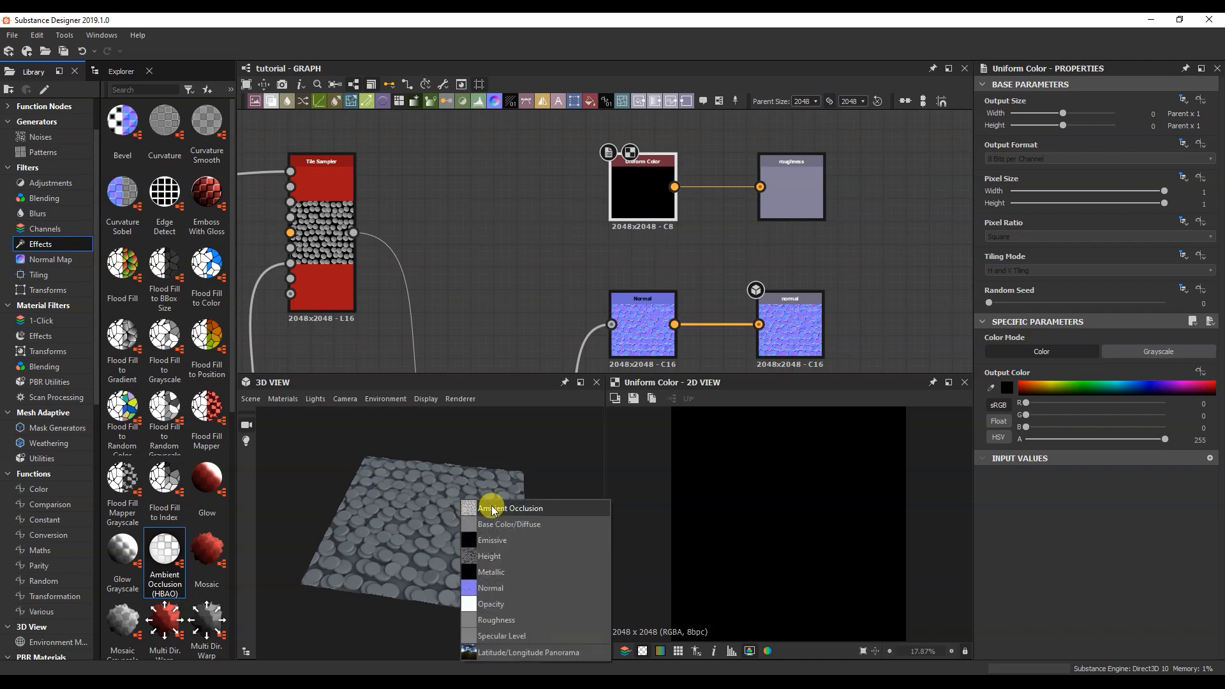
{"action": "left_click", "coordinate": [494, 619]}
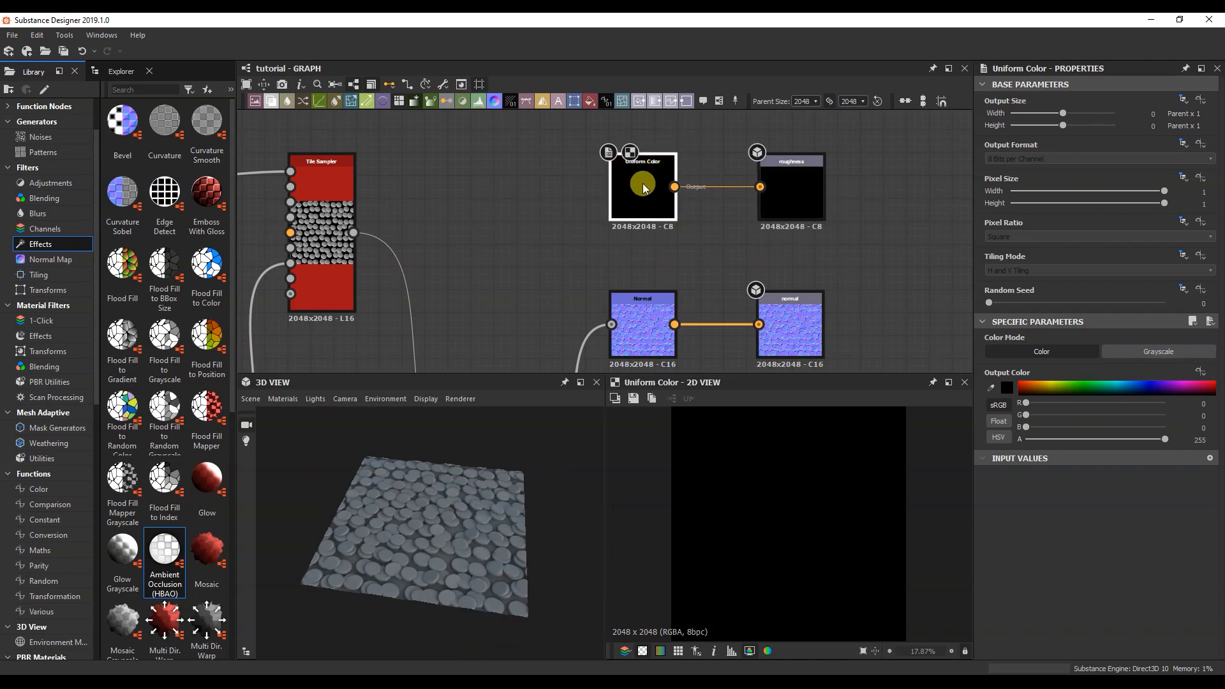
- Switch the roughness Uniform Color to grayscale and set its luminance to 81
{"action": "left_click", "coordinate": [1126, 353]}
{"action": "left_click_drag", "start_coordinate": [1061, 404], "coordinate": [1088, 404]}
{"action": "scroll", "coordinate": [766, 224], "scroll_direction": "down", "scroll_amount": 1}
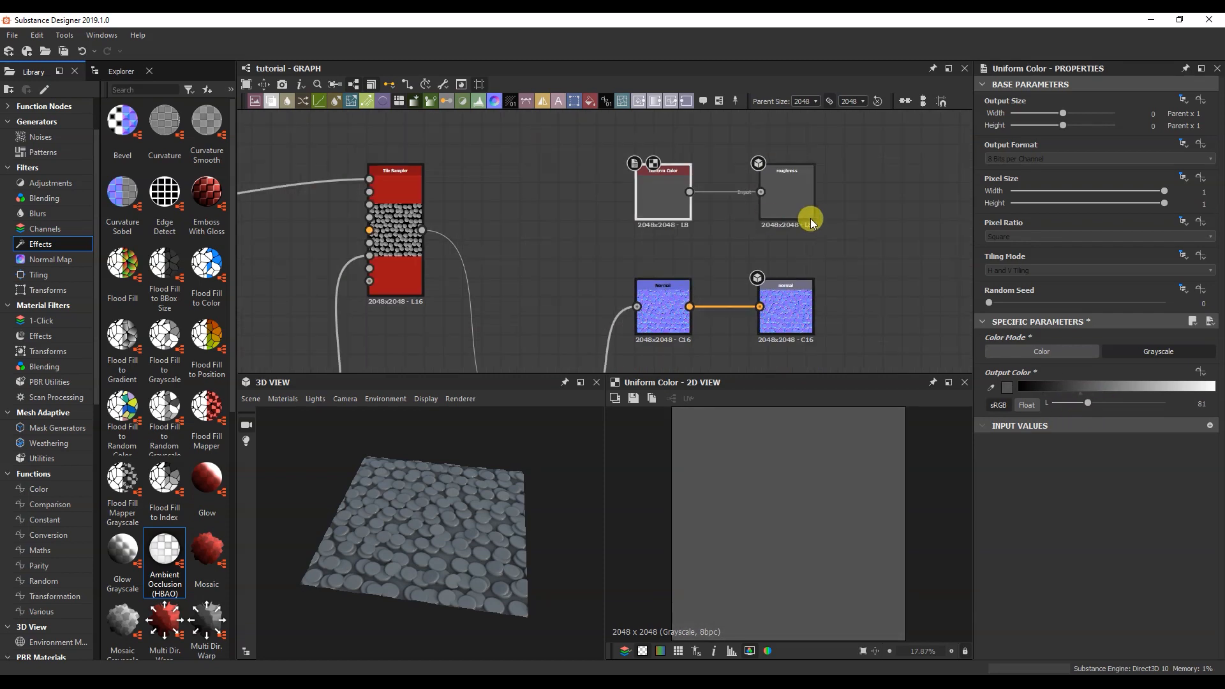
- Add another Output node above the roughness output and set its identifier to metalic
{"action": "right_click", "coordinate": [853, 209]}
{"action": "mouse_move", "coordinate": [930, 219]}
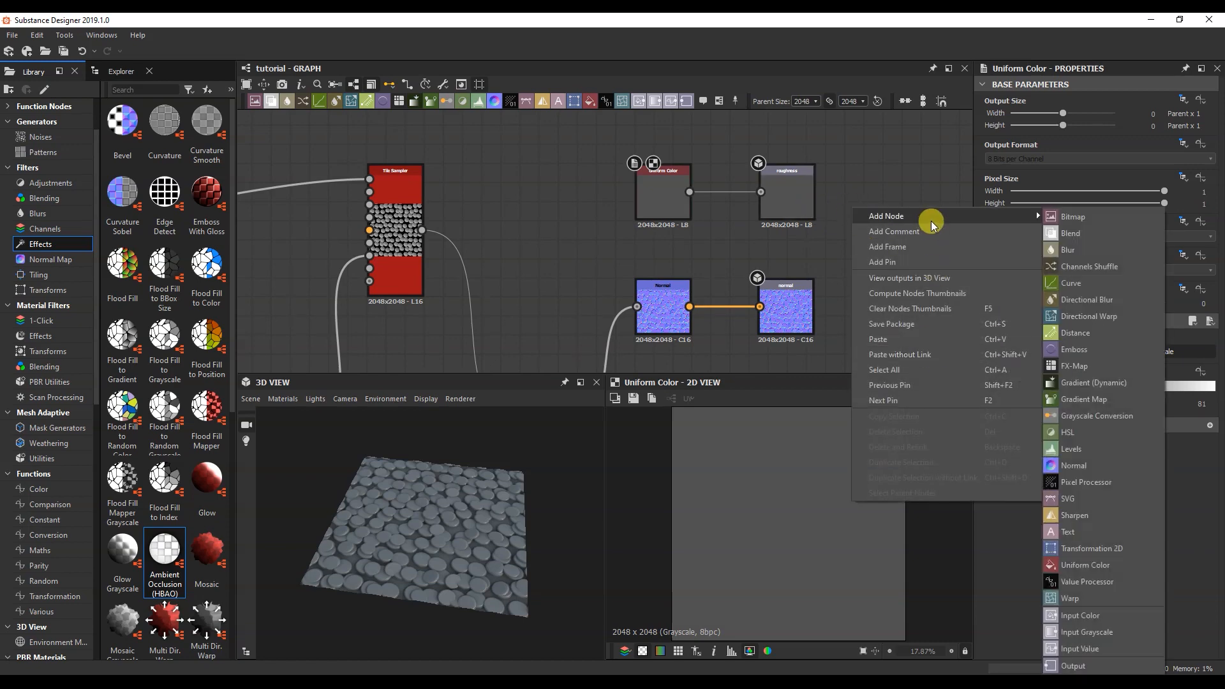
{"action": "left_click", "coordinate": [1115, 650]}
{"action": "left_click_drag", "start_coordinate": [856, 221], "coordinate": [791, 126]}
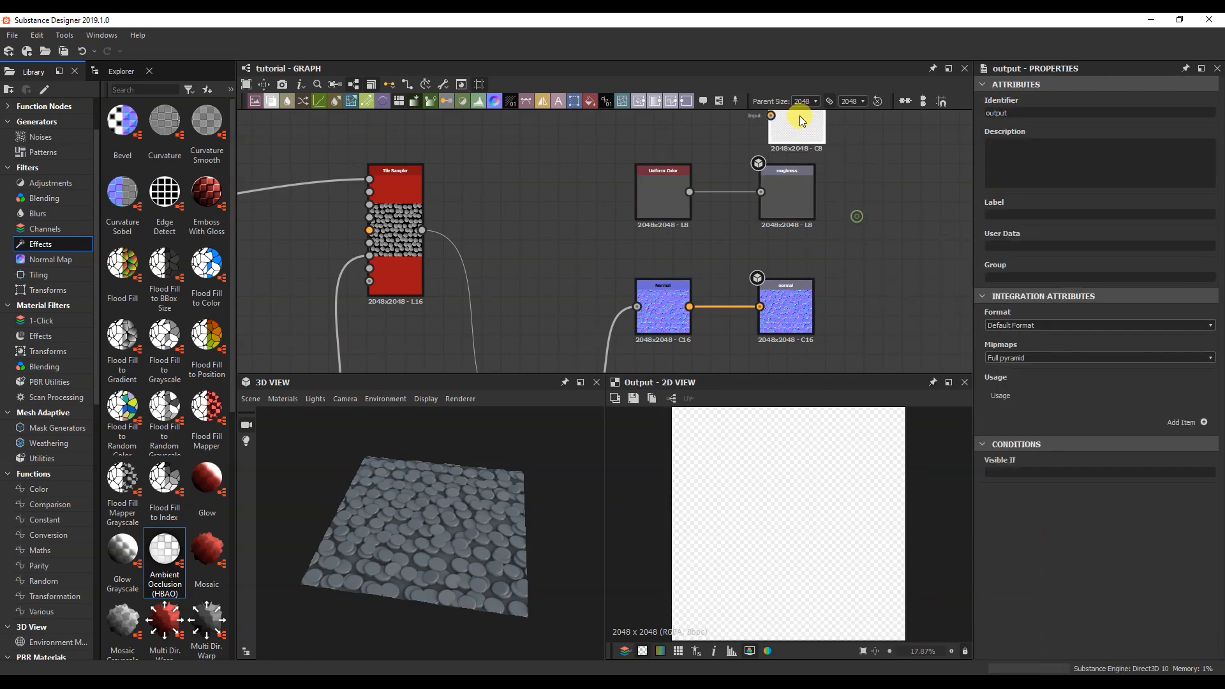
{"action": "middle_click_drag", "start_coordinate": [797, 198], "coordinate": [806, 276]}
{"action": "double_click", "coordinate": [1001, 113]}
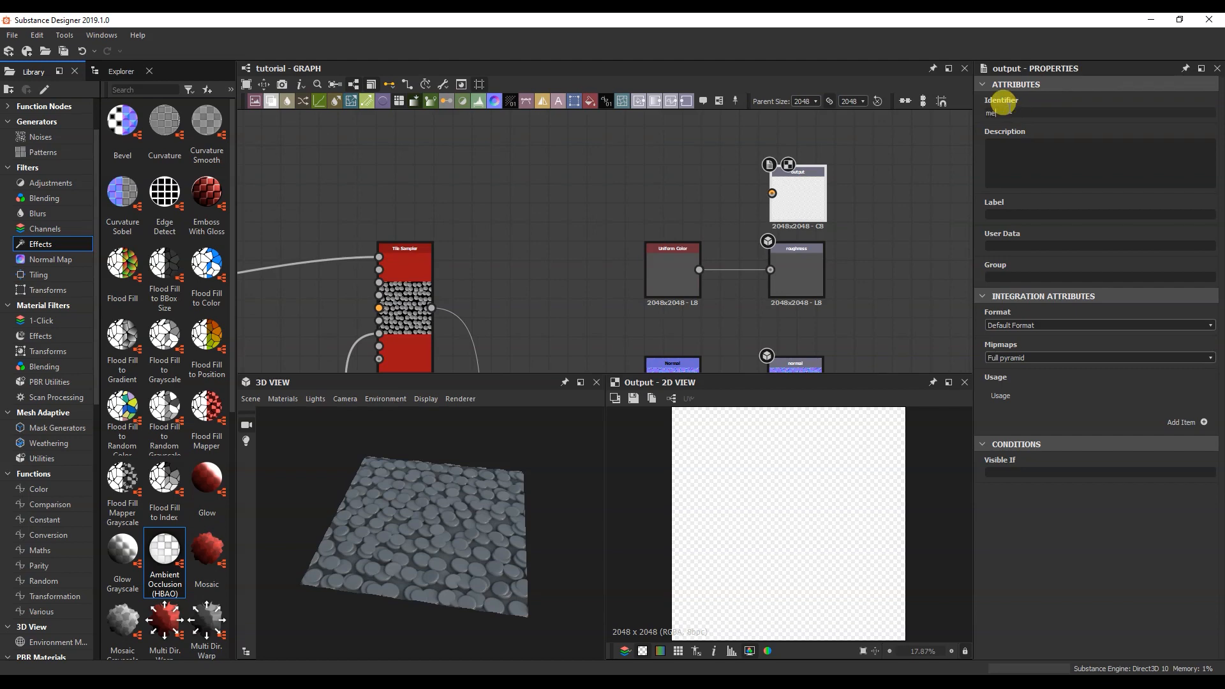
{"action": "type", "text": "metalic"}
{"action": "key", "text": "Return"}
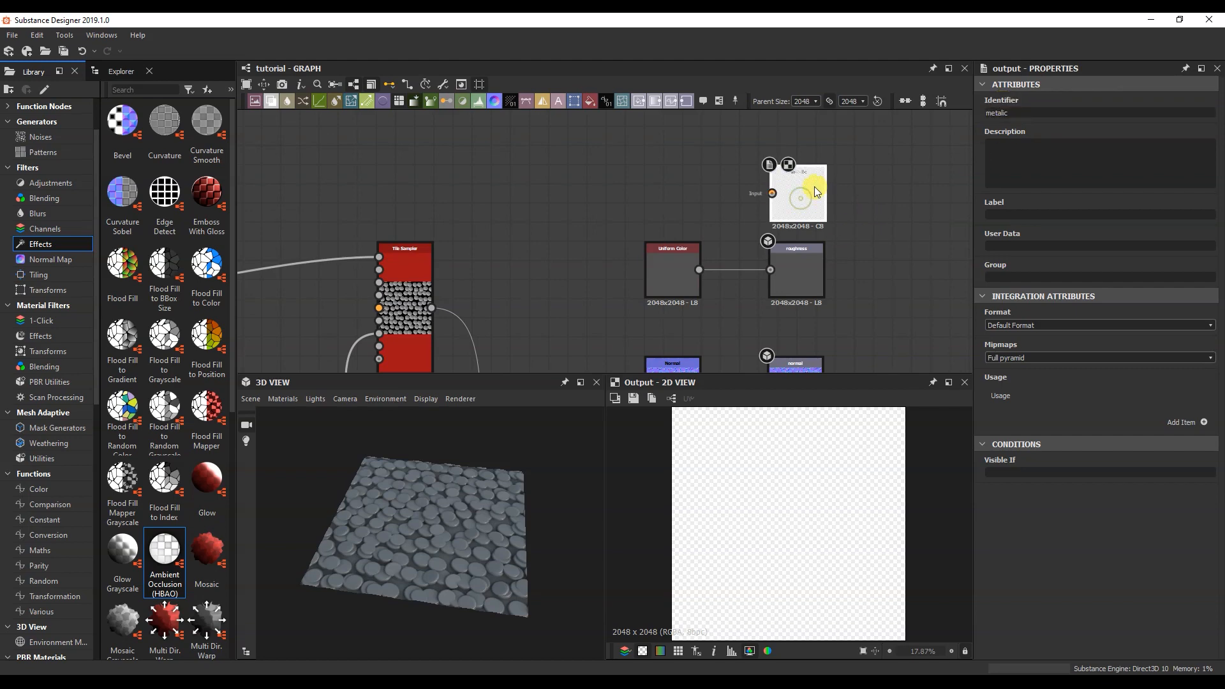
- Feed the metalic output from a new grayscale Uniform Color at luminance 197 and preview it as Metallic in 3D
{"action": "left_click", "coordinate": [591, 108]}
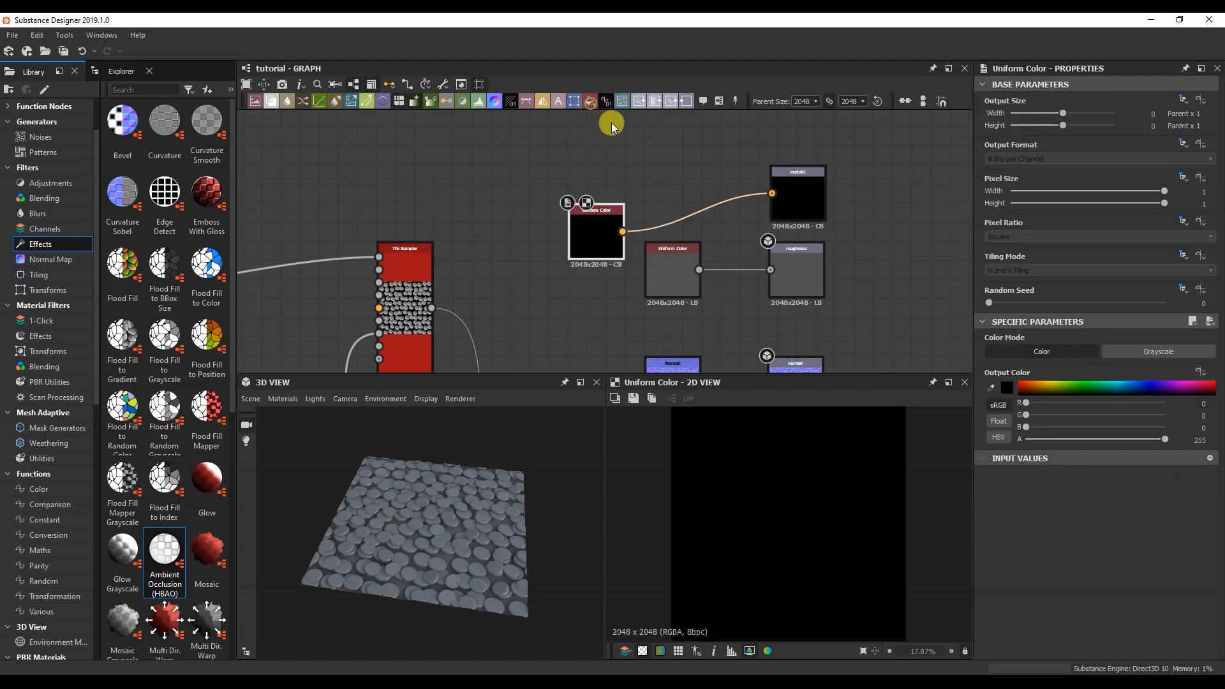
{"action": "left_click_drag", "start_coordinate": [587, 231], "coordinate": [670, 193]}
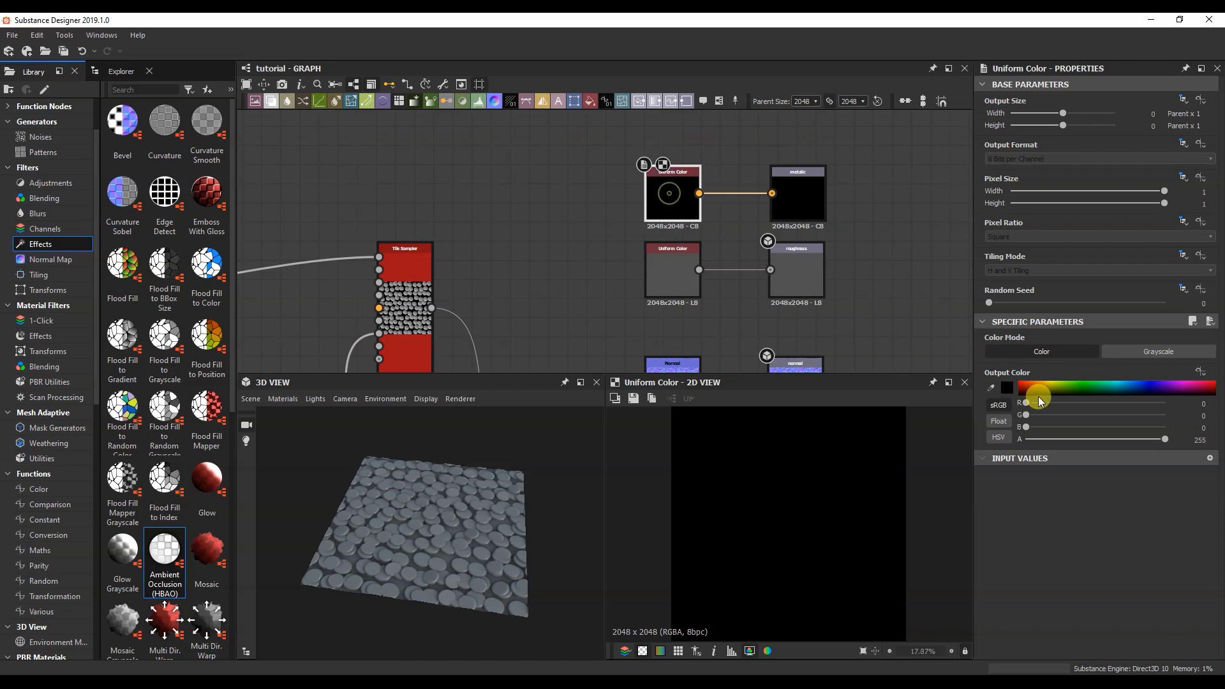
{"action": "left_click", "coordinate": [1156, 352]}
{"action": "left_click_drag", "start_coordinate": [1054, 407], "coordinate": [1139, 405]}
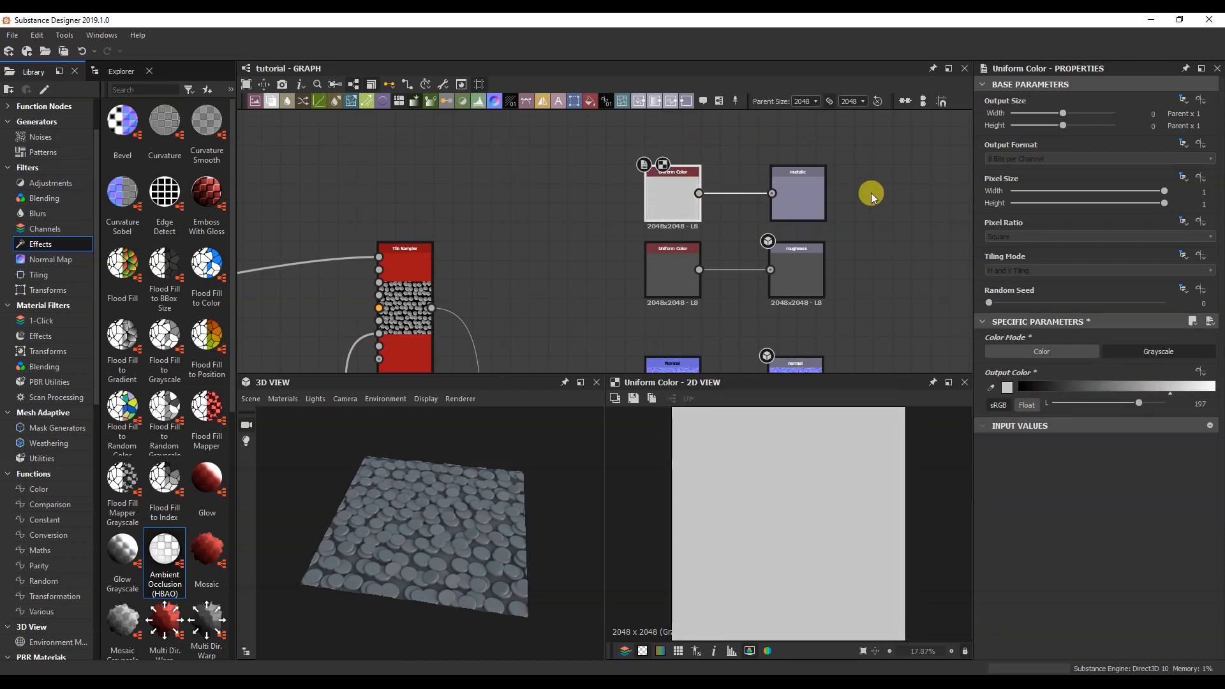
{"action": "right_click", "coordinate": [405, 524]}
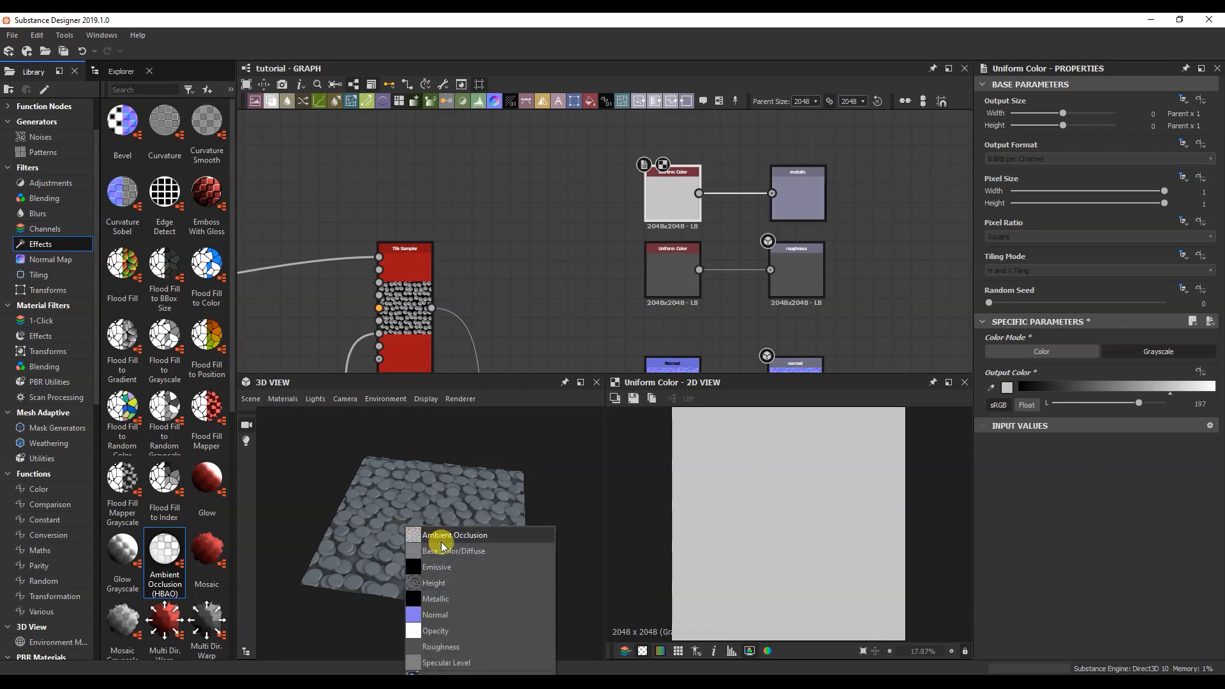
{"action": "left_click", "coordinate": [454, 598]}
- Brighten the metalic output's Uniform Color slightly and set the roughness Uniform Color's luminance to 104
{"action": "mouse_move", "coordinate": [1138, 403]}
{"action": "left_mouse_down"}
{"action": "mouse_move", "coordinate": [1039, 405]}
{"action": "mouse_move", "coordinate": [1161, 421]}
{"action": "mouse_move", "coordinate": [1132, 425]}
{"action": "mouse_move", "coordinate": [1146, 421]}
{"action": "left_mouse_up"}
{"action": "left_click", "coordinate": [662, 279]}
{"action": "left_click_drag", "start_coordinate": [1067, 407], "coordinate": [1099, 408]}
- Examine the discs' metallic reflections in the 3D preview while rotating the environment lighting
{"action": "mouse_move", "coordinate": [434, 510]}
{"action": "left_mouse_down"}
{"action": "mouse_move", "coordinate": [442, 541]}
{"action": "mouse_move", "coordinate": [439, 513]}
{"action": "mouse_move", "coordinate": [424, 518]}
{"action": "left_mouse_up"}
{"action": "scroll", "coordinate": [427, 518], "scroll_direction": "up", "scroll_amount": 4}
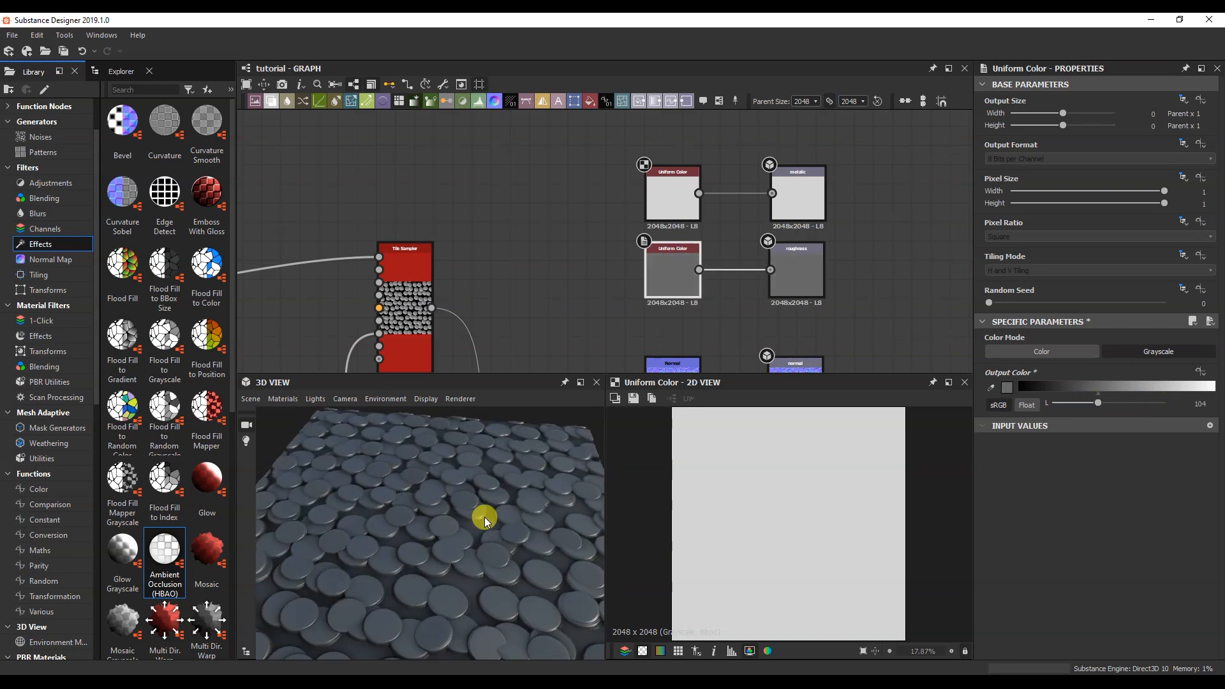
{"action": "scroll", "coordinate": [473, 506], "scroll_direction": "down", "scroll_amount": 5}
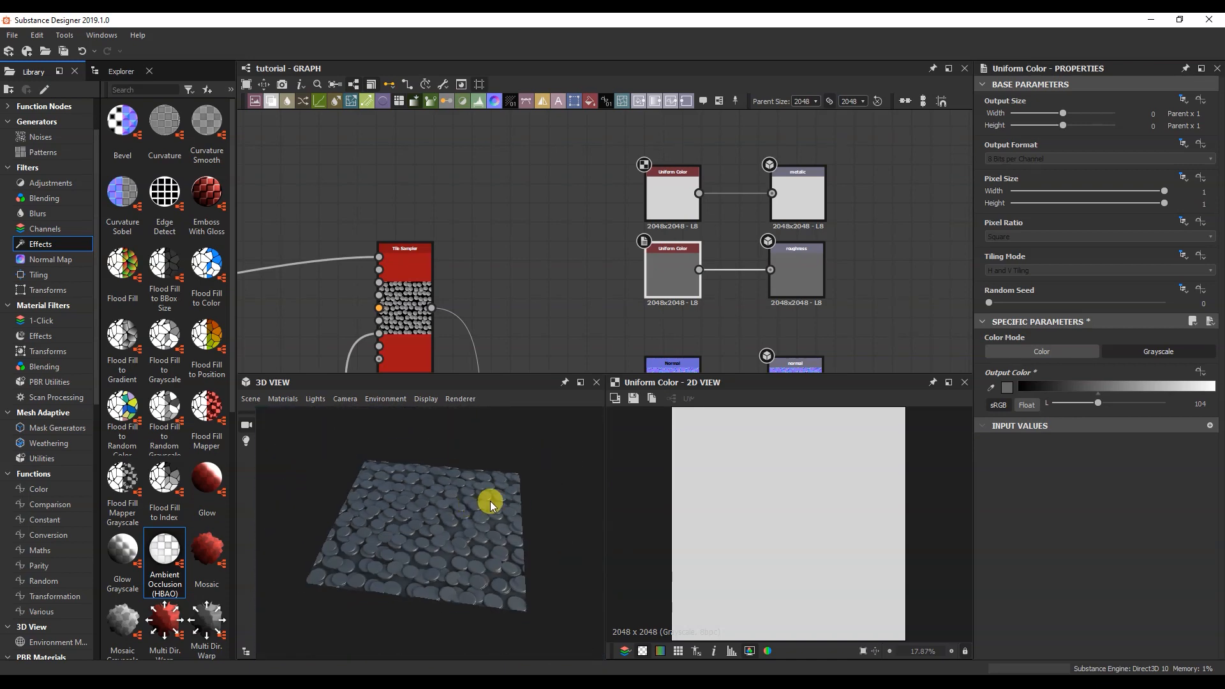
{"action": "mouse_move", "coordinate": [572, 496]}
{"action": "left_mouse_down", "text": "ctrl+shift"}
{"action": "mouse_move", "coordinate": [434, 510]}
{"action": "mouse_move", "coordinate": [585, 508]}
{"action": "mouse_move", "coordinate": [454, 500]}
{"action": "mouse_move", "coordinate": [428, 521]}
{"action": "left_mouse_up", "text": "ctrl+shift"}
{"action": "scroll", "coordinate": [427, 521], "scroll_direction": "up", "scroll_amount": 2}
{"action": "mouse_move", "coordinate": [419, 537]}
{"action": "left_mouse_down"}
{"action": "mouse_move", "coordinate": [400, 573]}
{"action": "mouse_move", "coordinate": [420, 499]}
{"action": "mouse_move", "coordinate": [422, 557]}
{"action": "mouse_move", "coordinate": [422, 541]}
{"action": "left_mouse_up"}
{"action": "scroll", "coordinate": [422, 541], "scroll_direction": "down", "scroll_amount": 4}
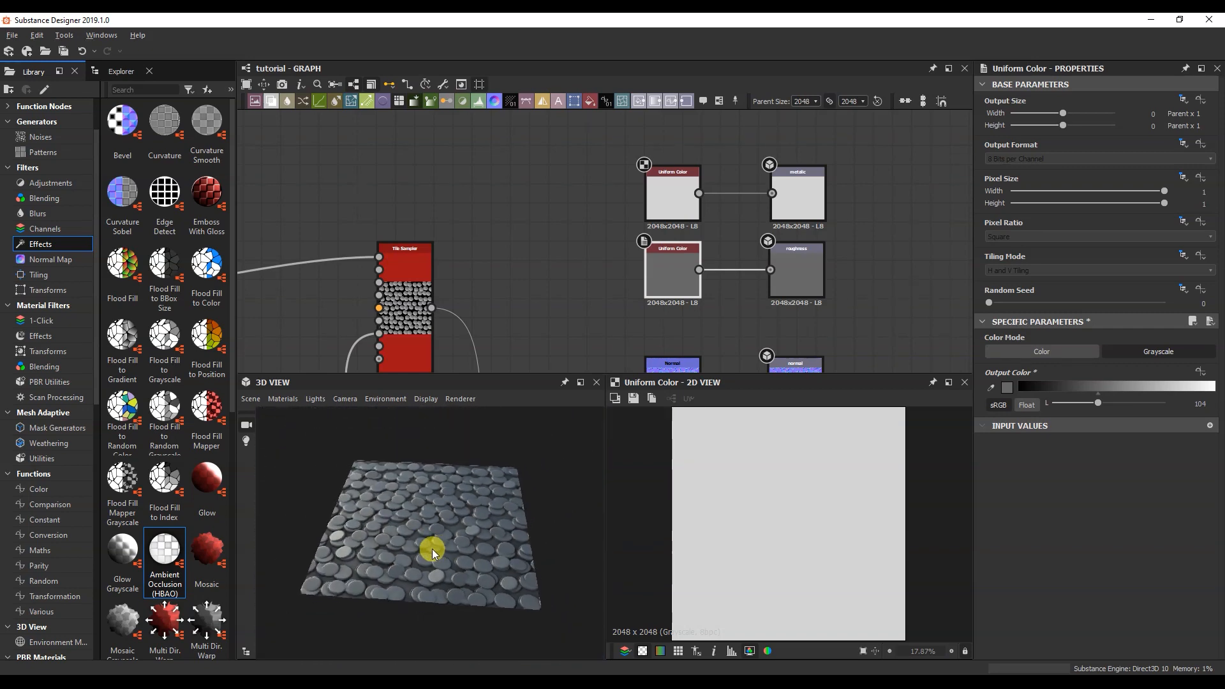
- Add an Output node to the right of the existing outputs and set its identifier to base color
{"action": "scroll", "coordinate": [591, 269], "scroll_direction": "down", "scroll_amount": 2}
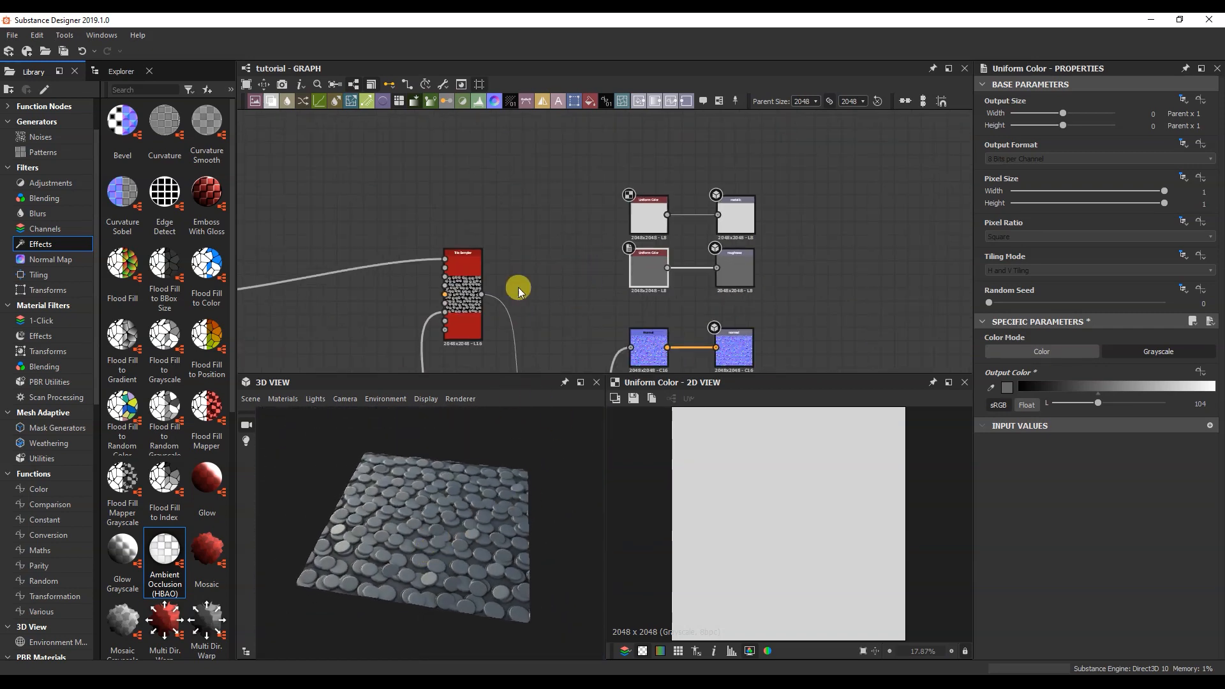
{"action": "scroll", "coordinate": [512, 323], "scroll_direction": "down", "scroll_amount": 4}
{"action": "middle_click_drag", "start_coordinate": [514, 285], "coordinate": [550, 254]}
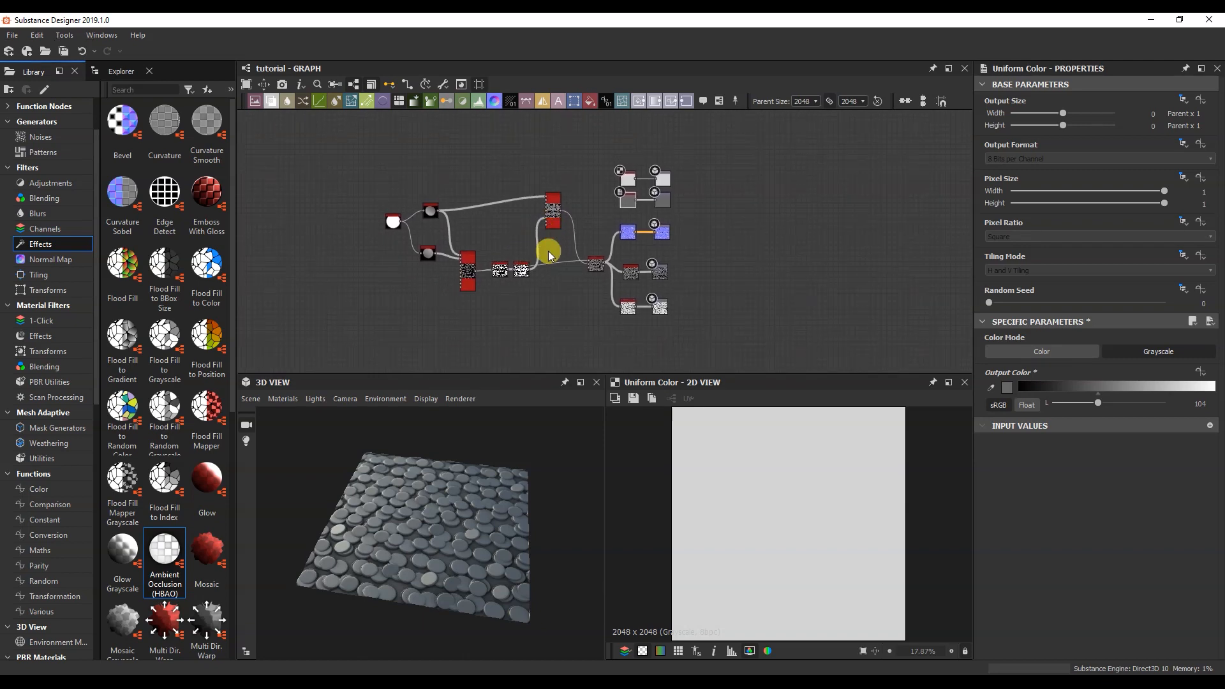
{"action": "right_click", "coordinate": [731, 237]}
{"action": "mouse_move", "coordinate": [804, 241]}
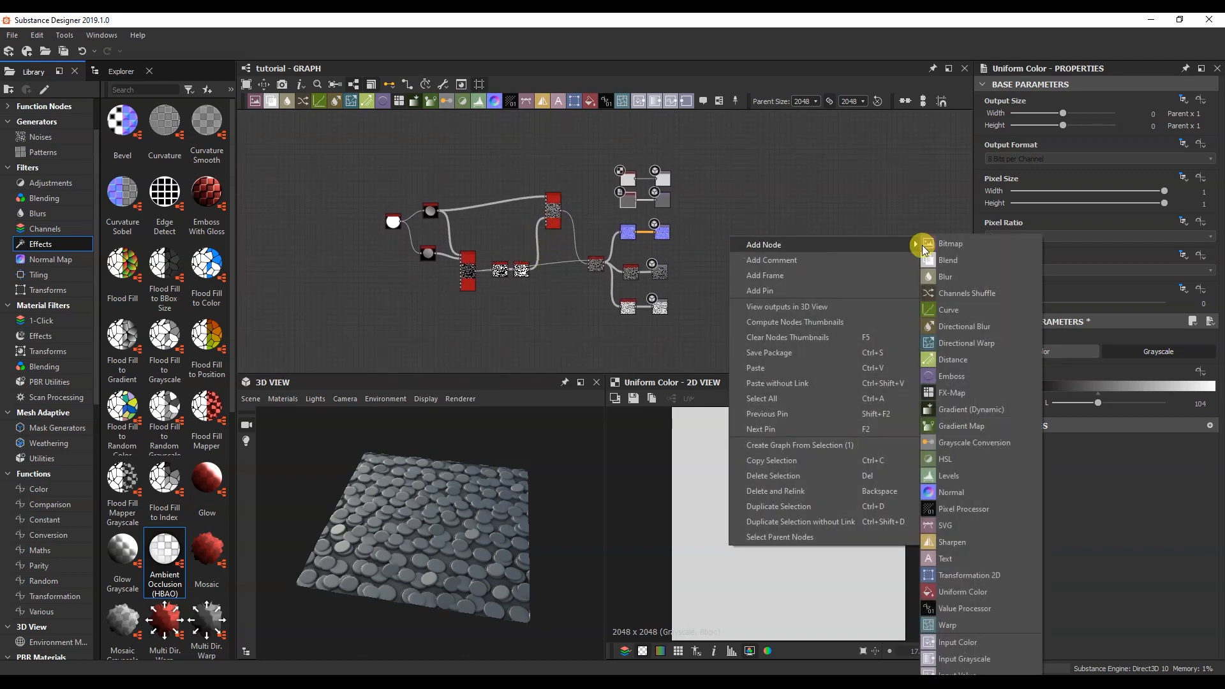
{"action": "left_click", "coordinate": [925, 649]}
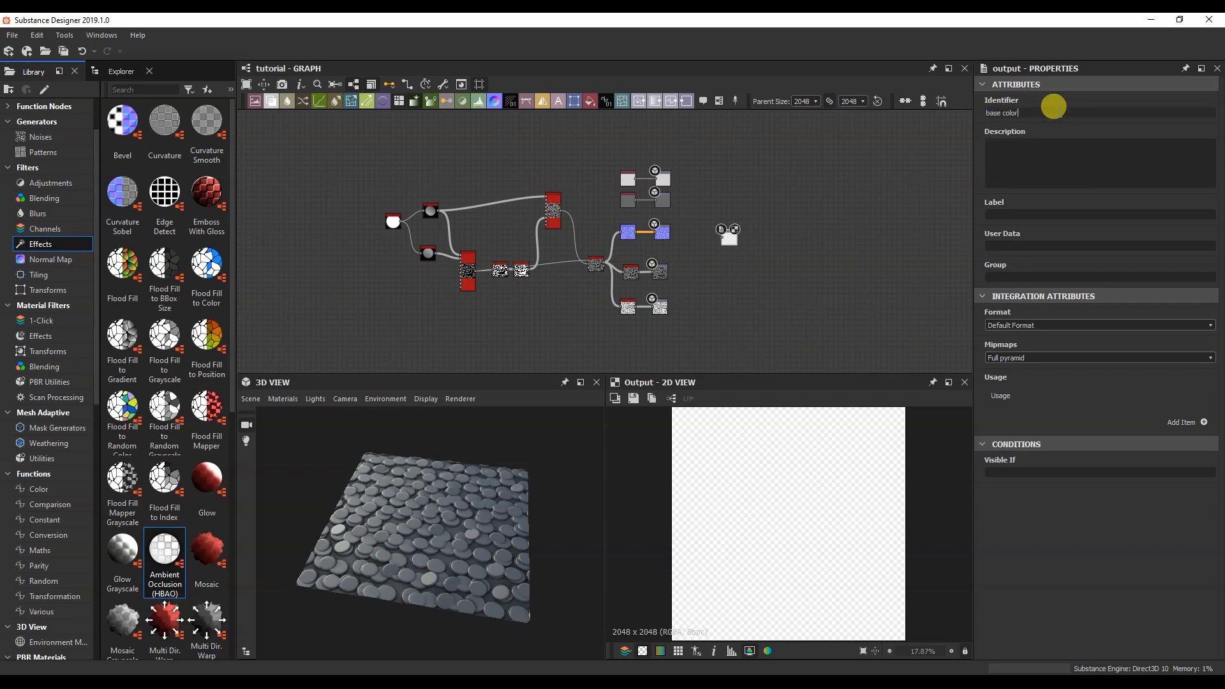
- Place the base_color output node directly above the metalic output node
{"action": "scroll", "coordinate": [731, 236], "scroll_direction": "up", "scroll_amount": 5}
{"action": "middle_click_drag", "start_coordinate": [673, 193], "coordinate": [715, 269]}
{"action": "left_click_drag", "start_coordinate": [714, 270], "coordinate": [603, 119]}
{"action": "middle_click_drag", "start_coordinate": [605, 119], "coordinate": [642, 227]}
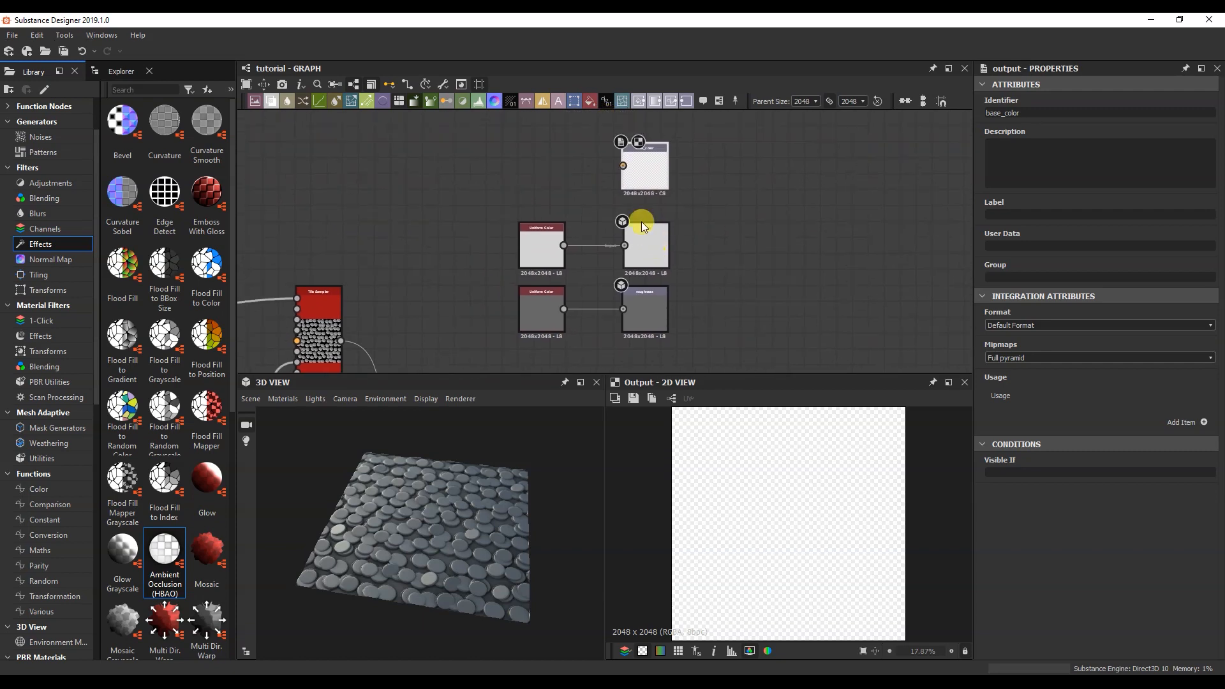
- Add a Uniform Color node beside the base_color output and connect it to that output
{"action": "left_click", "coordinate": [588, 107]}
{"action": "left_click_drag", "start_coordinate": [600, 236], "coordinate": [543, 175]}
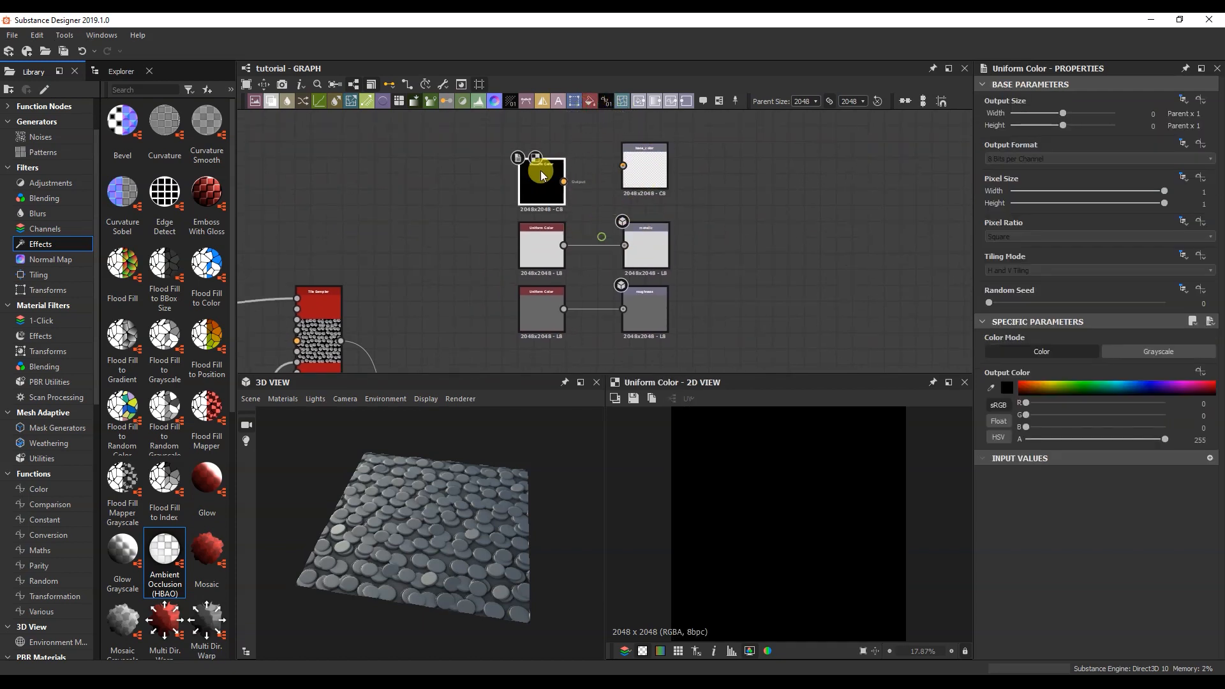
{"action": "left_click_drag", "start_coordinate": [636, 172], "coordinate": [623, 166]}
{"action": "left_click_drag", "start_coordinate": [542, 185], "coordinate": [544, 170]}
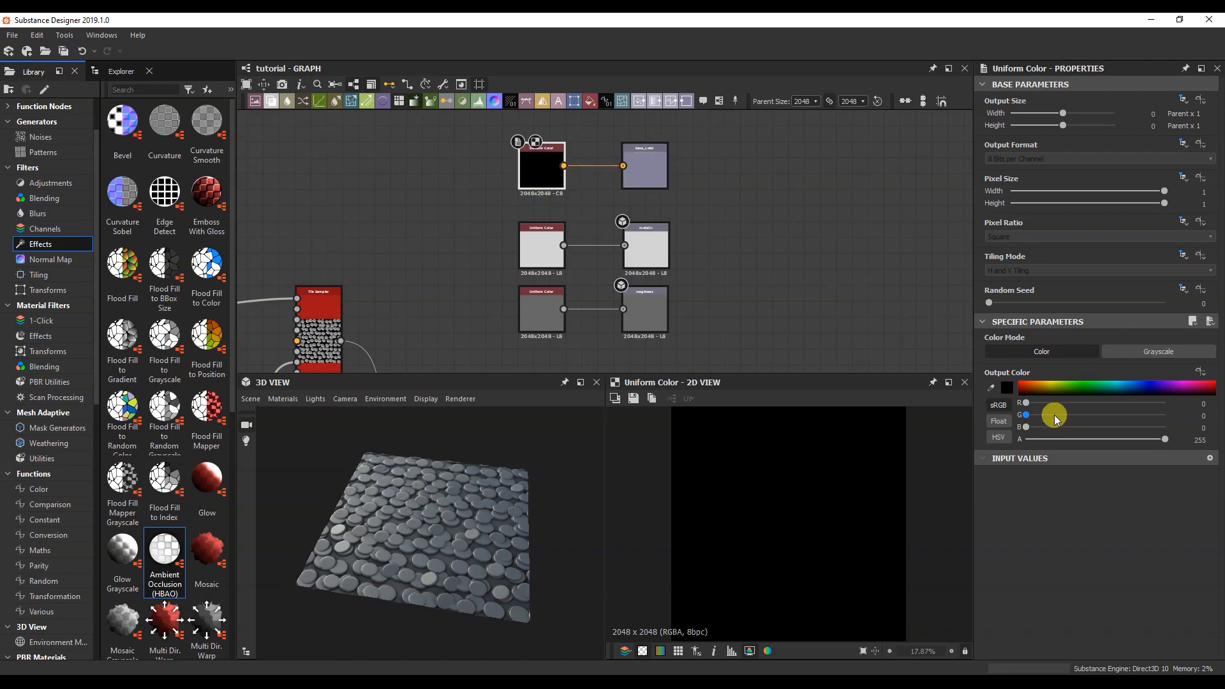
- Set the Uniform Color to dark yellow, RGB 117, 101, 0, and preview the base_color output as Base Color in 3D
{"action": "left_click", "coordinate": [1057, 387]}
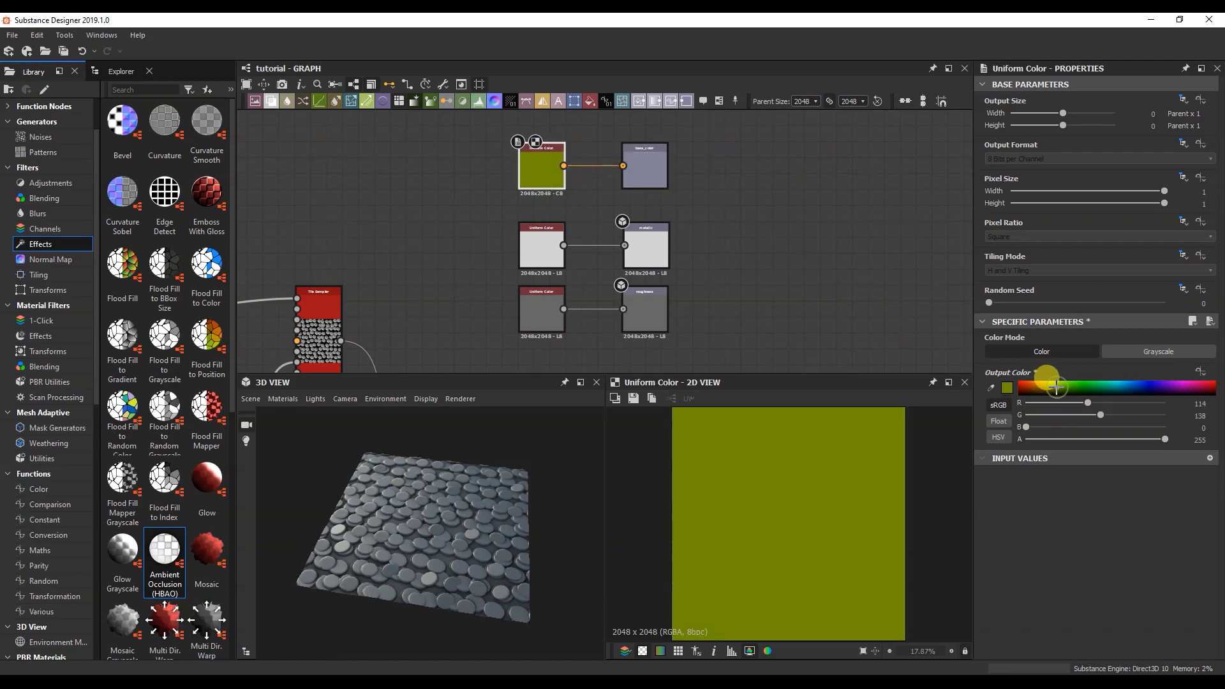
{"action": "right_click", "coordinate": [393, 547]}
{"action": "left_click", "coordinate": [446, 421]}
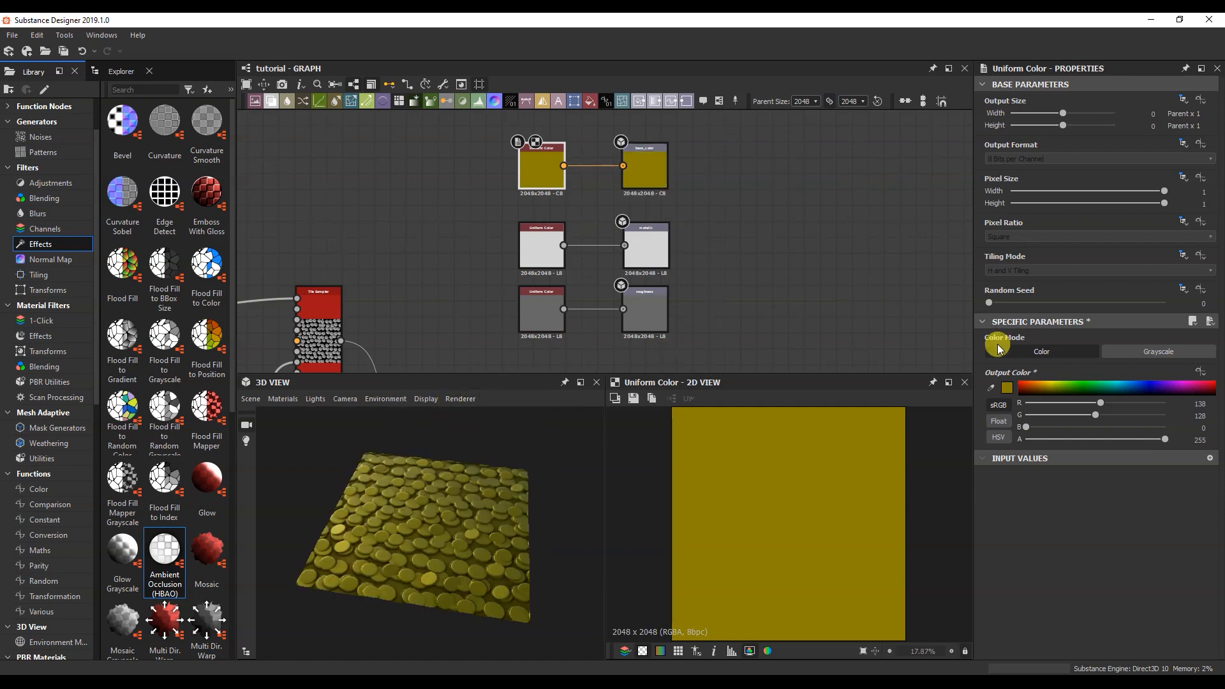
{"action": "mouse_move", "coordinate": [1059, 391]}
{"action": "left_mouse_down"}
{"action": "mouse_move", "coordinate": [1033, 382]}
{"action": "mouse_move", "coordinate": [1046, 390]}
{"action": "left_mouse_up"}
- Replace the base_color output's Uniform Color with a Gradient Map node connected to that output
{"action": "middle_click_drag", "start_coordinate": [533, 159], "coordinate": [553, 178]}
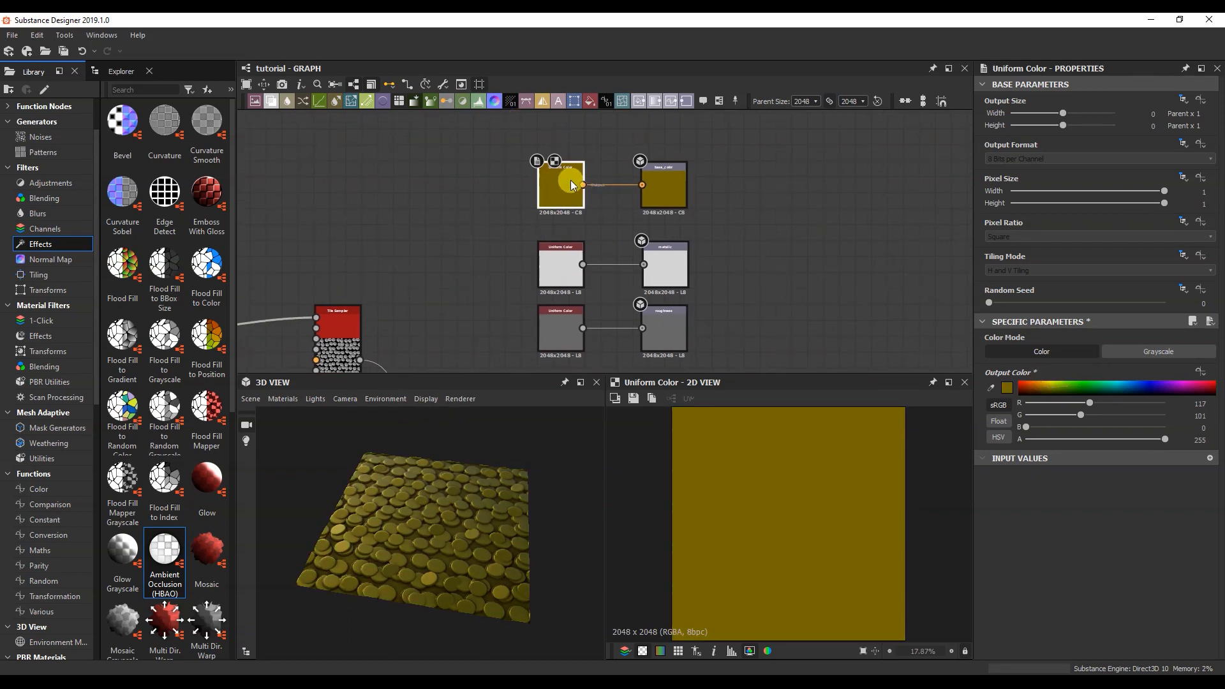
{"action": "key", "text": "Delete"}
{"action": "right_click", "coordinate": [546, 184]}
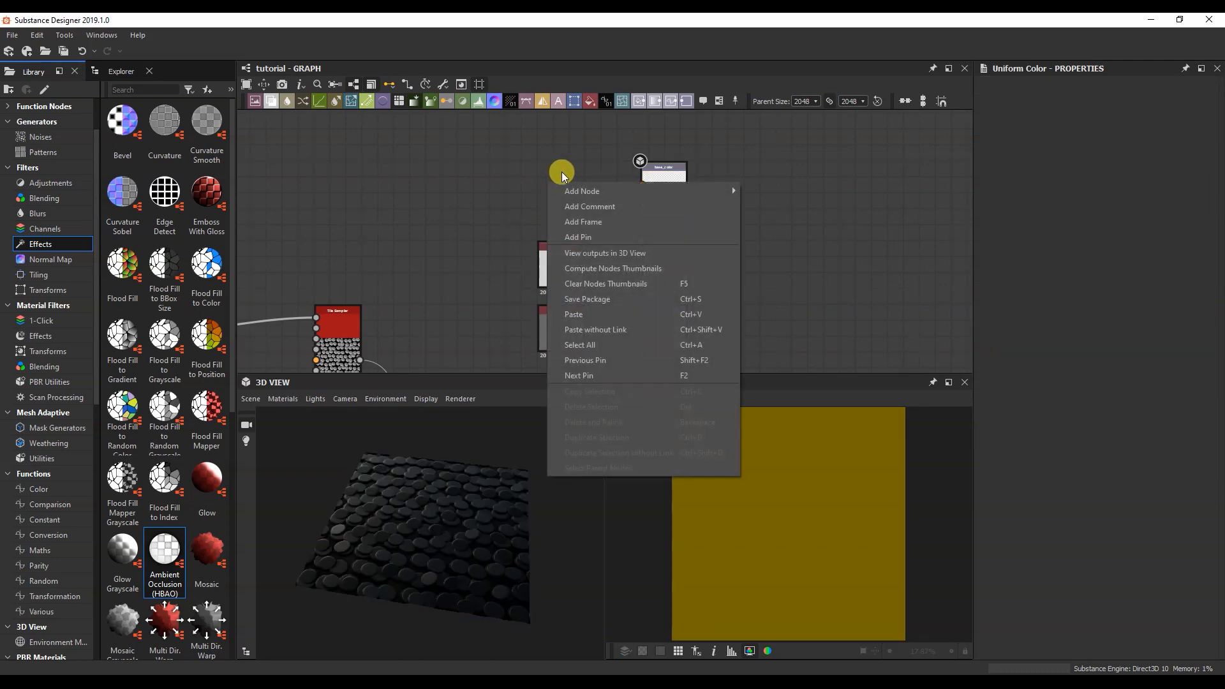
{"action": "mouse_move", "coordinate": [601, 195]}
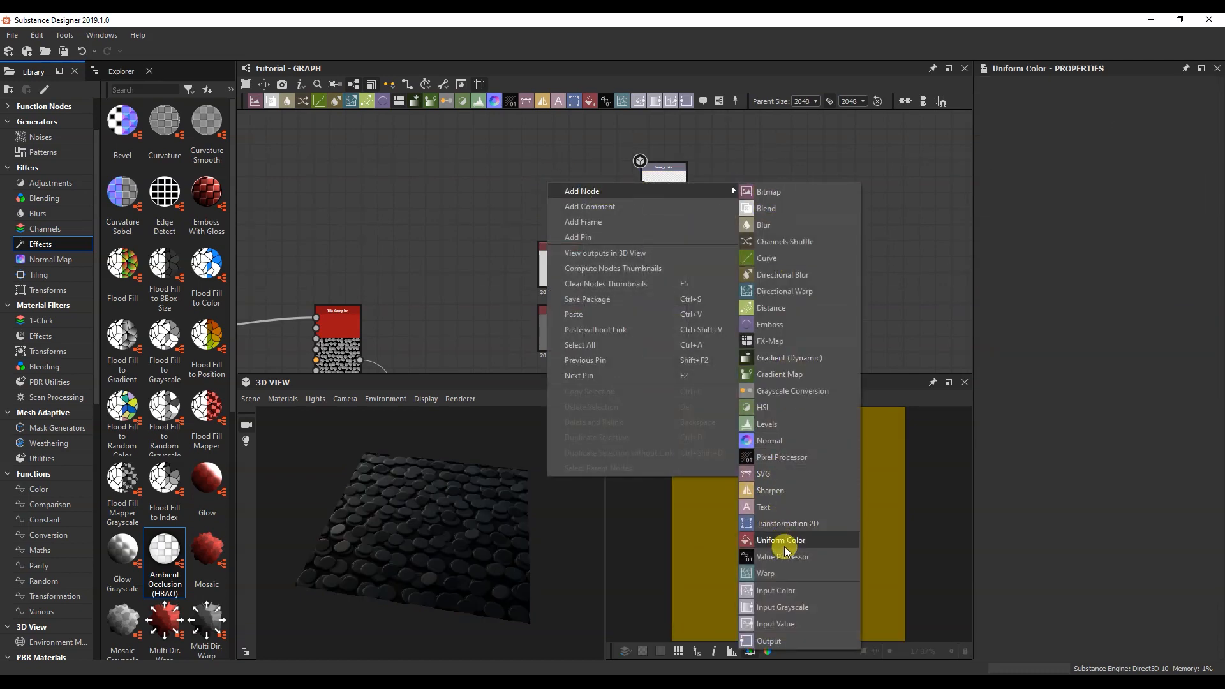
{"action": "left_click", "coordinate": [782, 375]}
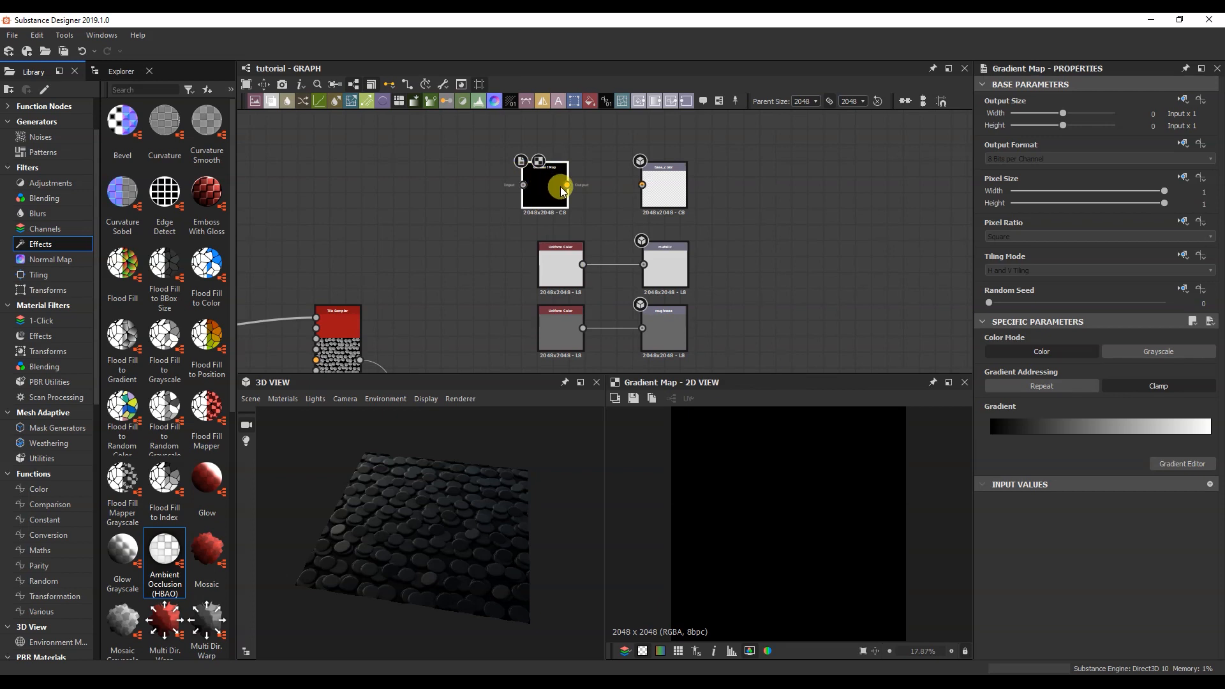
{"action": "left_click_drag", "start_coordinate": [561, 186], "coordinate": [571, 190]}
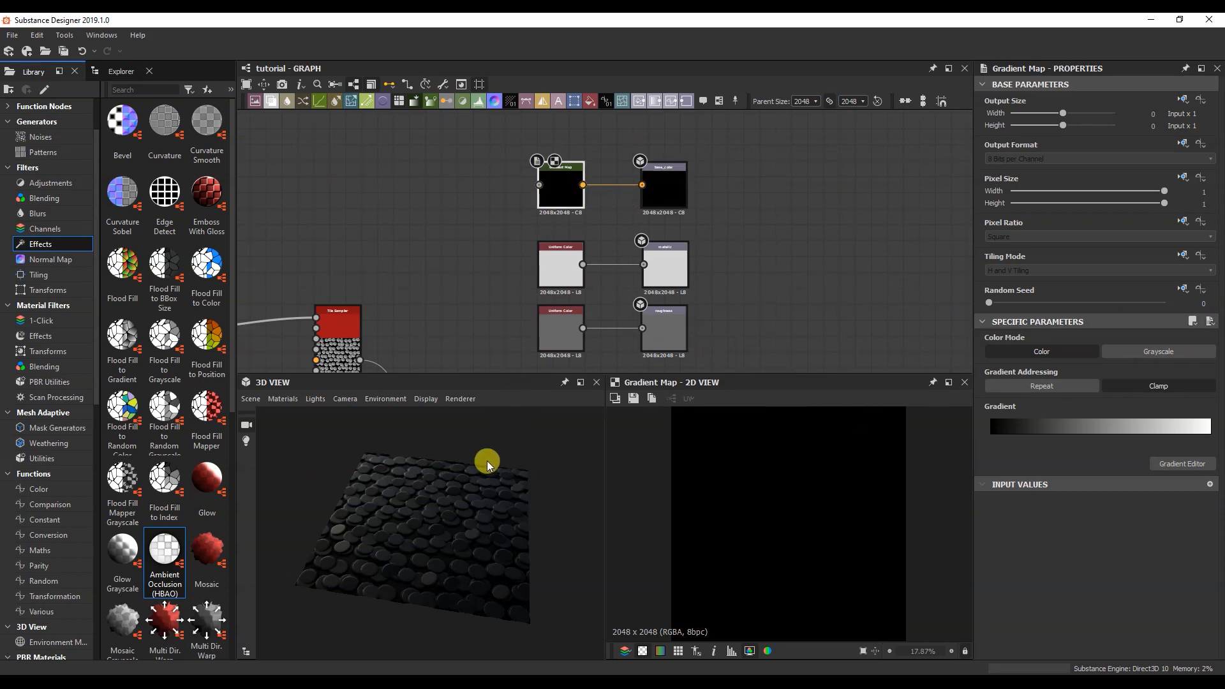
- Add a Curvature node fed by the Normal node and connect it to the Gradient Map's input
{"action": "left_click", "coordinate": [160, 112]}
{"action": "left_click_drag", "start_coordinate": [153, 101], "coordinate": [460, 216]}
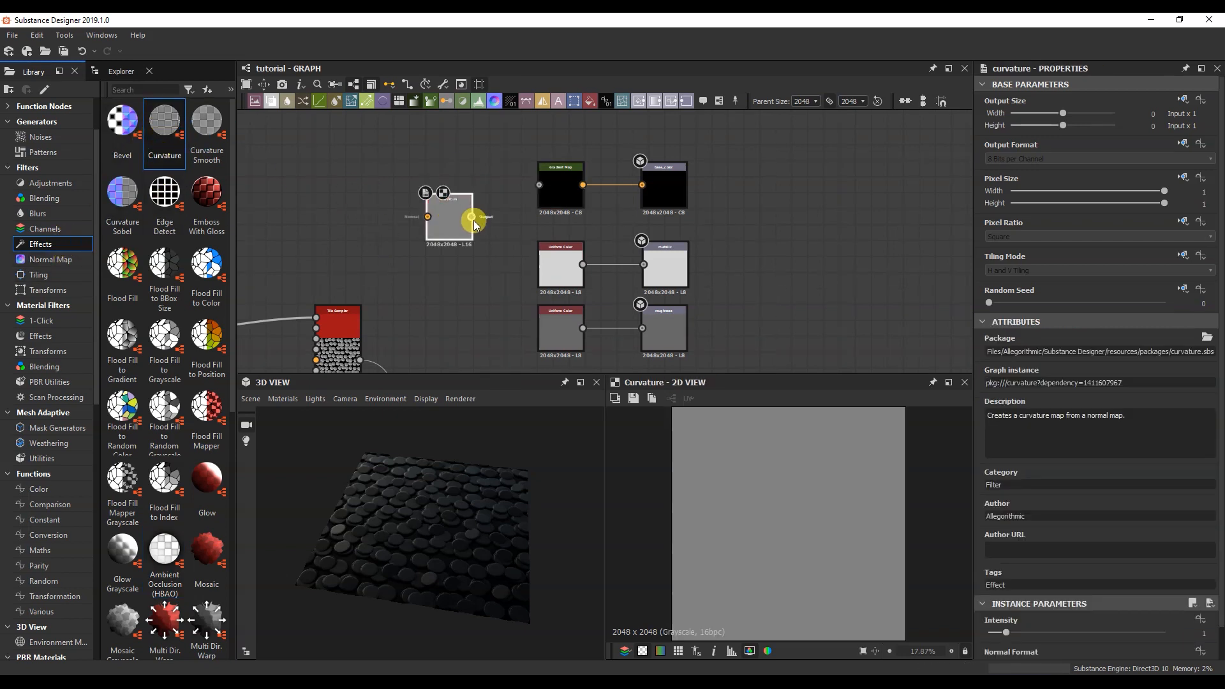
{"action": "left_click_drag", "start_coordinate": [527, 190], "coordinate": [538, 185]}
{"action": "scroll", "coordinate": [457, 256], "scroll_direction": "down", "scroll_amount": 1}
{"action": "middle_click_drag", "start_coordinate": [457, 256], "coordinate": [506, 191]}
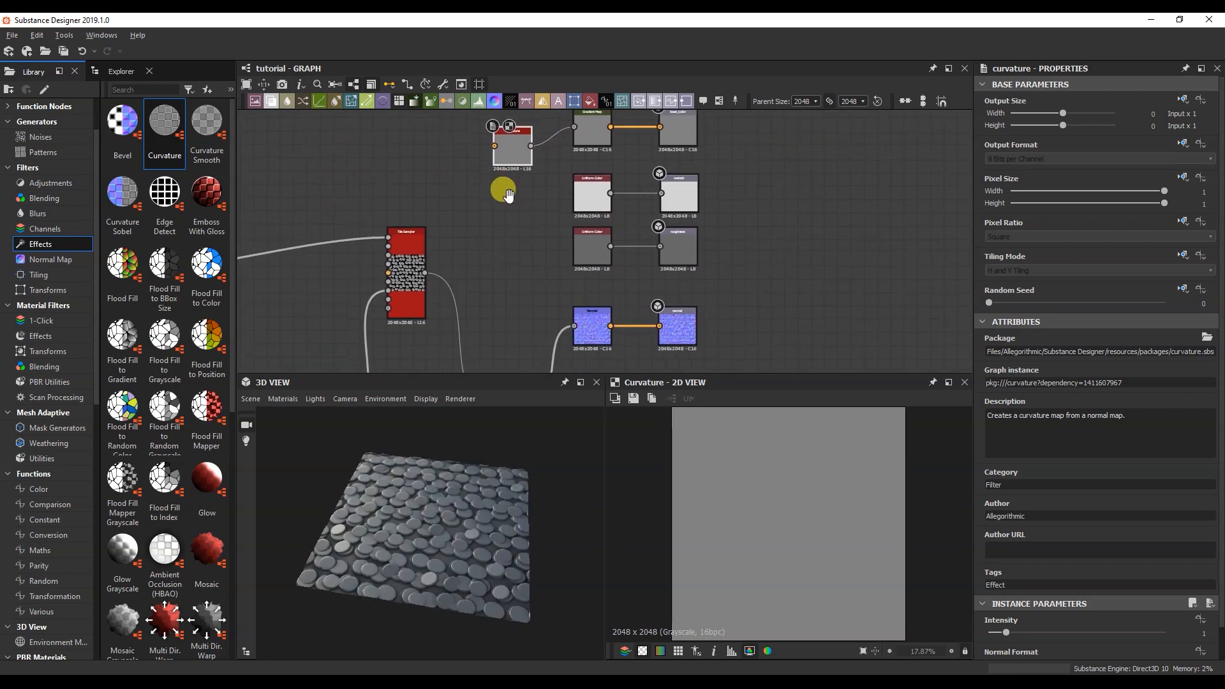
{"action": "left_click_drag", "start_coordinate": [611, 330], "coordinate": [496, 150]}
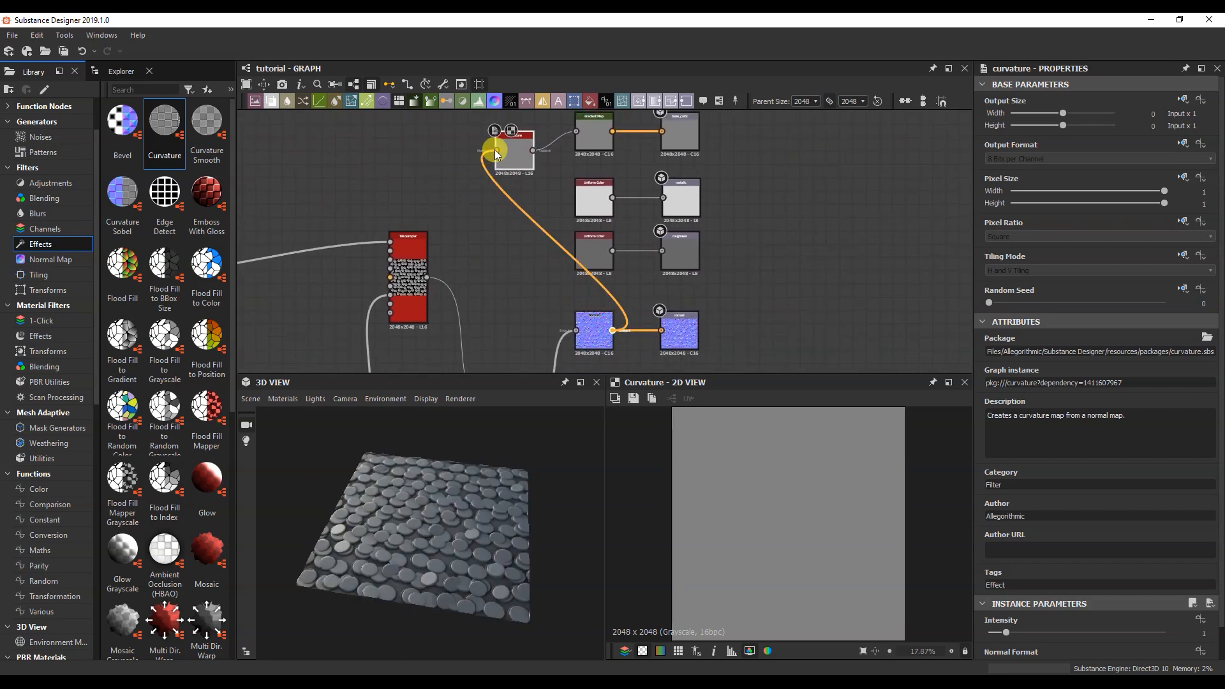
{"action": "scroll", "coordinate": [526, 213], "scroll_direction": "up", "scroll_amount": 5}
{"action": "scroll", "coordinate": [638, 261], "scroll_direction": "down", "scroll_amount": 2}
- Add a key at position 0.509 in the Gradient Map's gradient and color it dark gold, RGB 109, 88, 0
{"action": "left_click", "coordinate": [743, 246]}
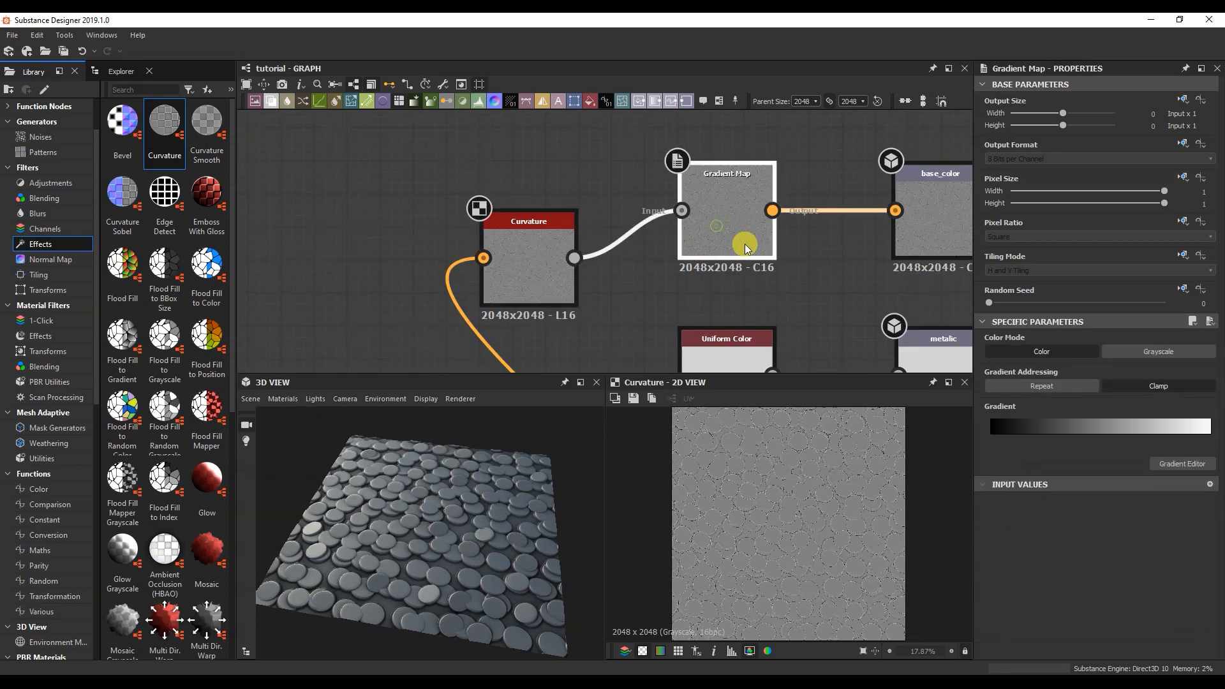
{"action": "left_click", "coordinate": [1120, 353]}
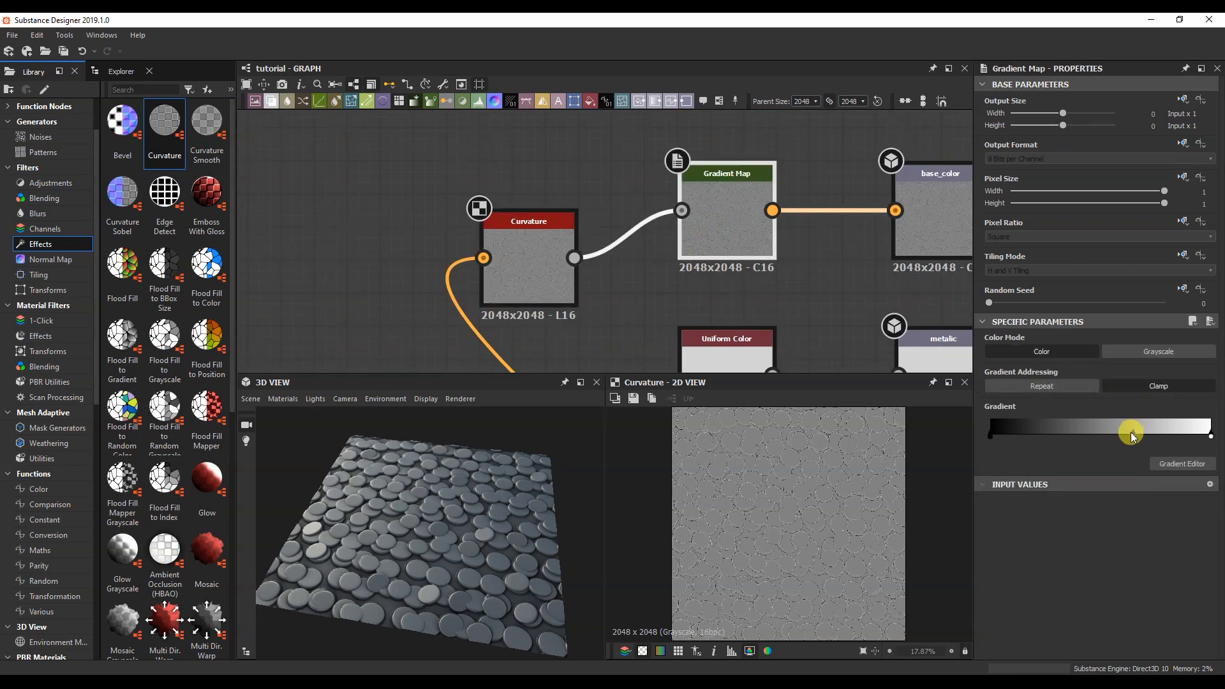
{"action": "left_click_drag", "start_coordinate": [1131, 436], "coordinate": [1101, 441]}
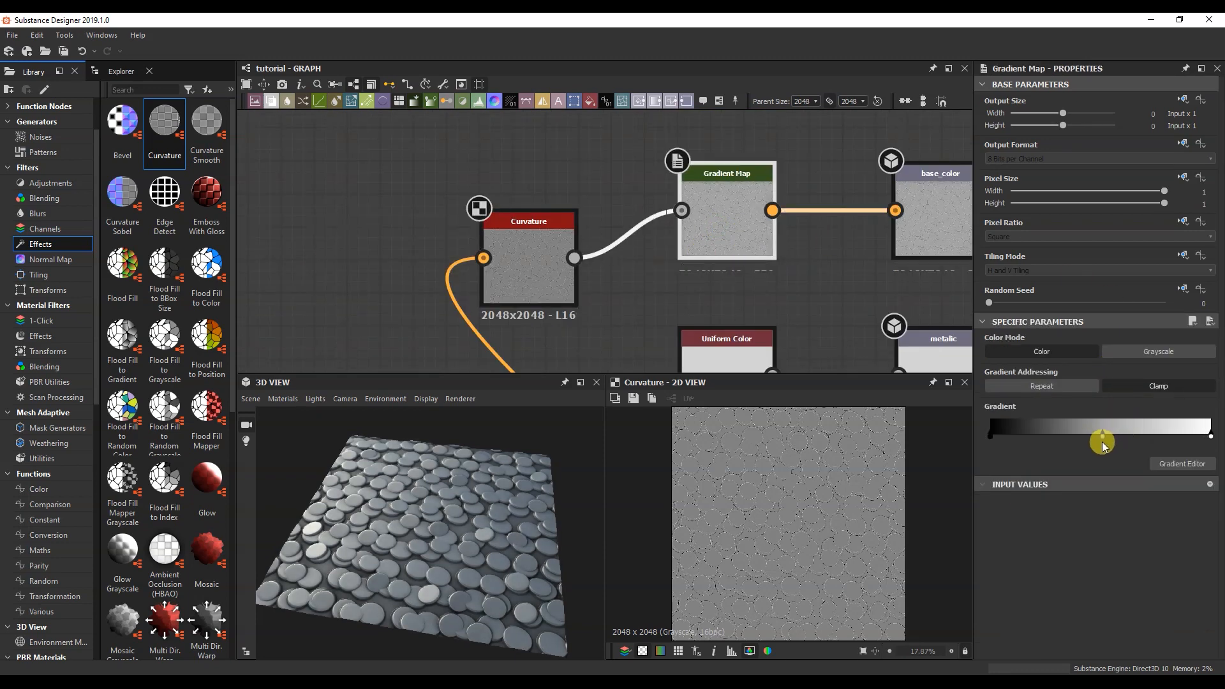
{"action": "double_click", "coordinate": [1102, 437]}
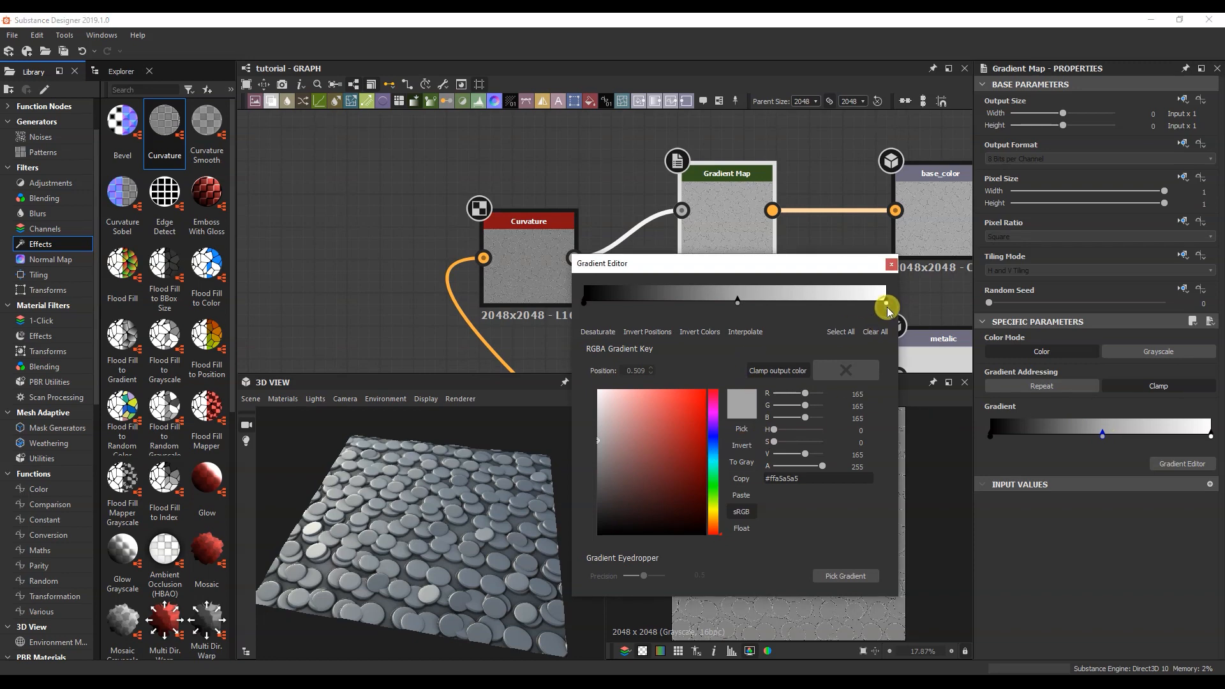
{"action": "left_click", "coordinate": [703, 510]}
{"action": "left_click", "coordinate": [713, 515]}
{"action": "left_click_drag", "start_coordinate": [693, 503], "coordinate": [713, 468]}
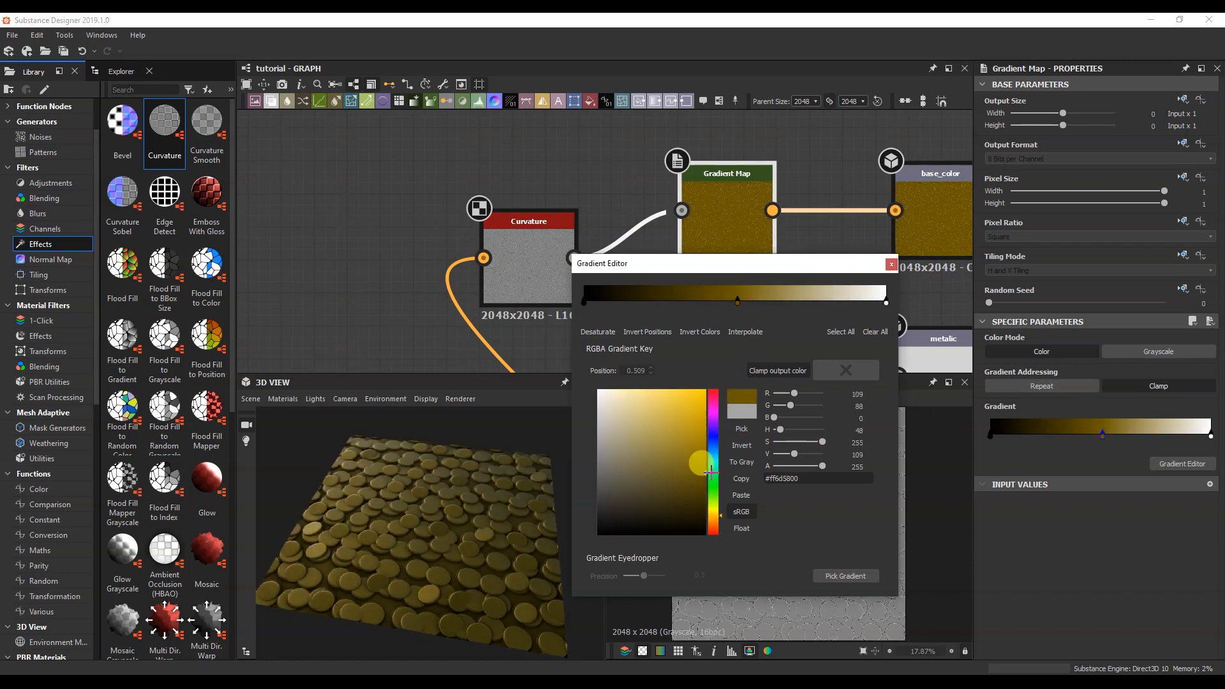
{"action": "mouse_move", "coordinate": [410, 500]}
{"action": "left_mouse_down"}
{"action": "mouse_move", "coordinate": [405, 519]}
{"action": "mouse_move", "coordinate": [421, 516]}
{"action": "mouse_move", "coordinate": [406, 505]}
{"action": "left_mouse_up"}
- Recolor the gradient's white end key dark gold and set the middle key to RGB 95, 85, 0 at position 0.593
{"action": "left_click", "coordinate": [738, 305]}
{"action": "mouse_move", "coordinate": [886, 305]}
{"action": "left_mouse_down"}
{"action": "mouse_move", "coordinate": [711, 305]}
{"action": "mouse_move", "coordinate": [891, 324]}
{"action": "left_mouse_up"}
{"action": "left_click_drag", "start_coordinate": [710, 305], "coordinate": [763, 307]}
{"action": "left_click_drag", "start_coordinate": [717, 527], "coordinate": [715, 516]}
{"action": "mouse_move", "coordinate": [703, 497]}
{"action": "left_mouse_down"}
{"action": "mouse_move", "coordinate": [705, 509]}
{"action": "mouse_move", "coordinate": [705, 480]}
{"action": "mouse_move", "coordinate": [718, 513]}
{"action": "left_mouse_up"}
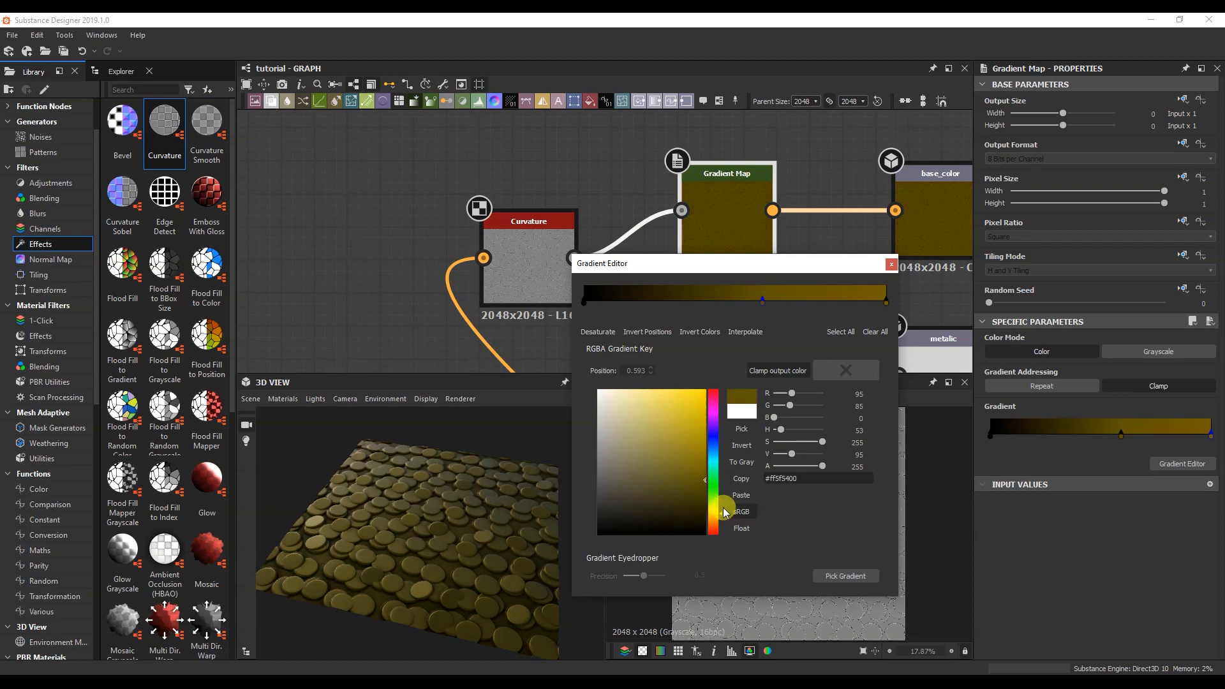
- Brighten the gradient's end key to a richer gold and move the middle key to roughly a third of the gradient
{"action": "left_click_drag", "start_coordinate": [761, 306], "coordinate": [657, 302]}
{"action": "left_click", "coordinate": [880, 310]}
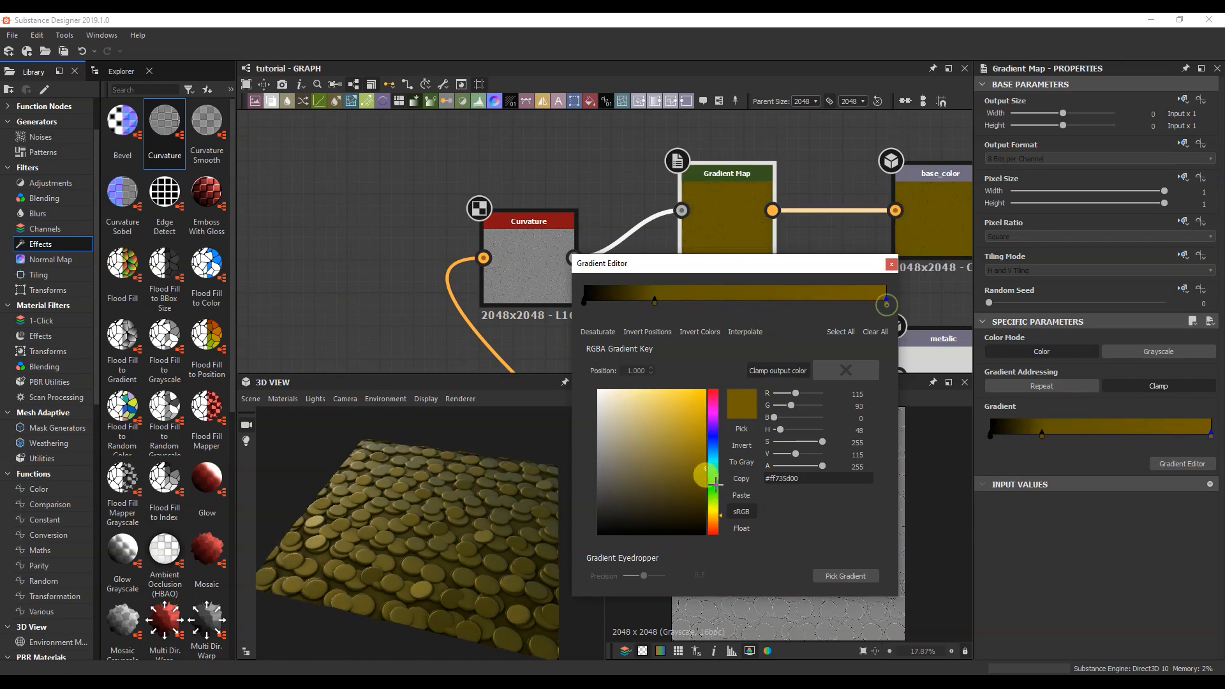
{"action": "left_click_drag", "start_coordinate": [712, 441], "coordinate": [705, 432]}
{"action": "left_click_drag", "start_coordinate": [418, 539], "coordinate": [416, 528]}
{"action": "left_click_drag", "start_coordinate": [705, 433], "coordinate": [704, 420]}
{"action": "left_click_drag", "start_coordinate": [654, 301], "coordinate": [695, 300]}
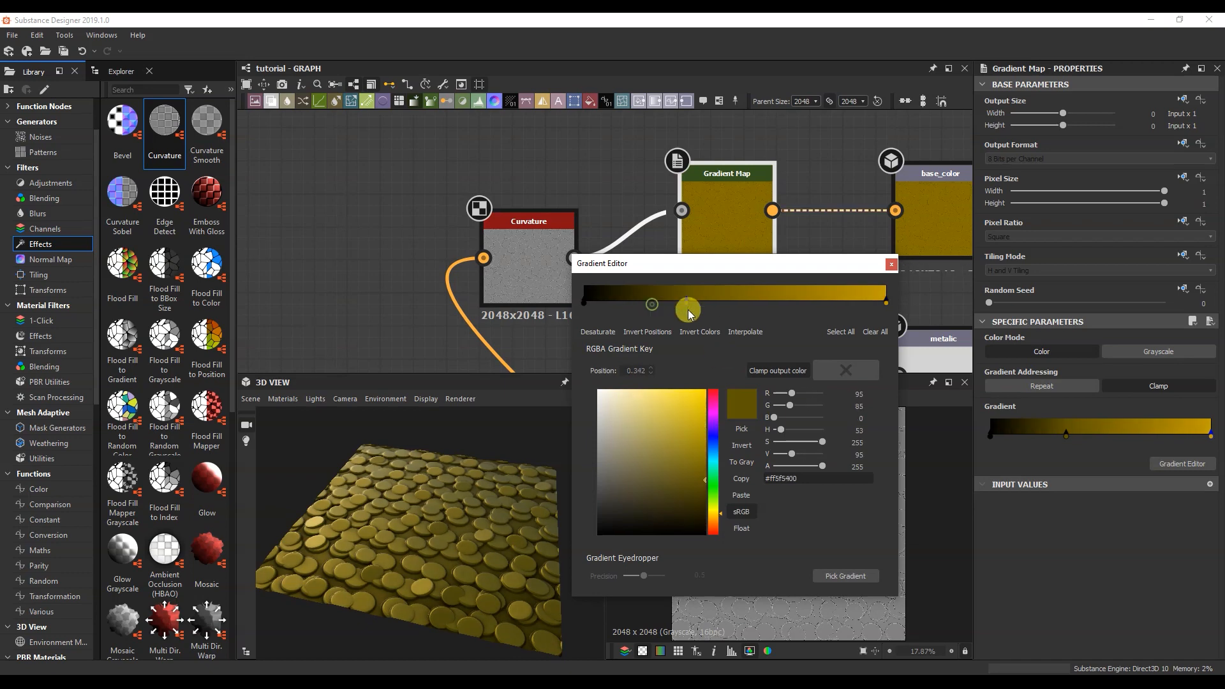
{"action": "left_click", "coordinate": [891, 265]}
{"action": "left_click_drag", "start_coordinate": [395, 587], "coordinate": [447, 538]}
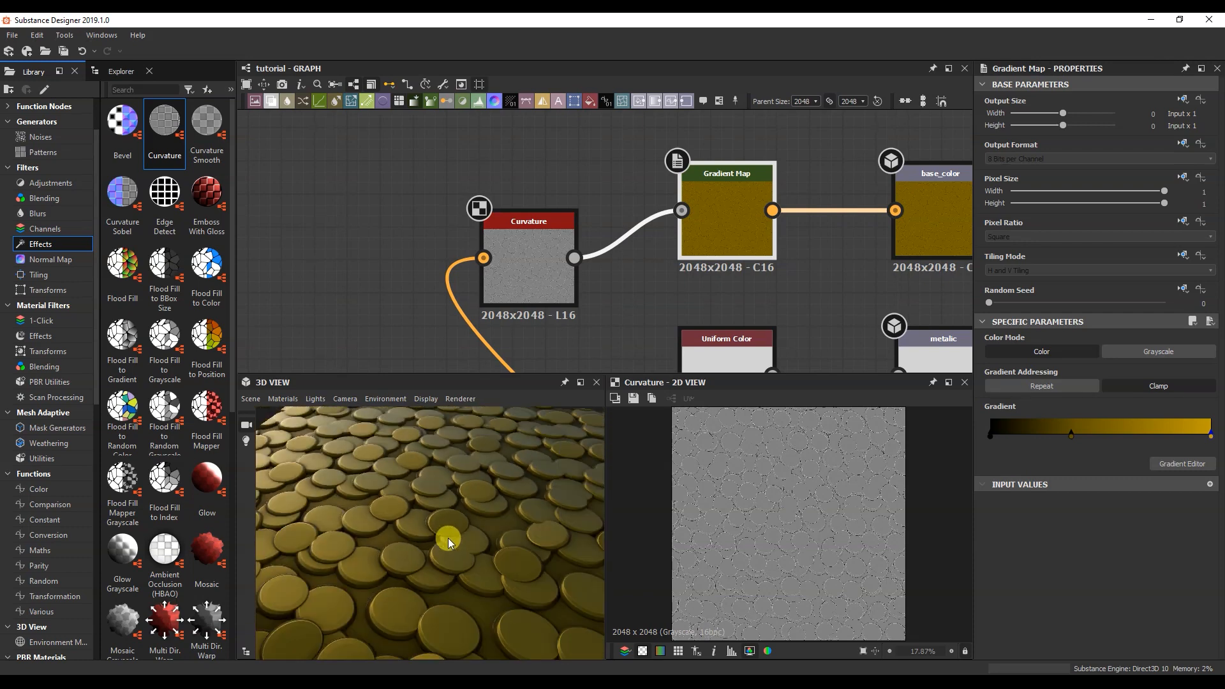
- Add a Perlin Noise node to the graph below the Polygon shape and set its scale to 5
{"action": "scroll", "coordinate": [448, 538], "scroll_direction": "down", "scroll_amount": 5}
{"action": "middle_click_drag", "start_coordinate": [487, 361], "coordinate": [689, 235]}
{"action": "scroll", "coordinate": [672, 222], "scroll_direction": "down", "scroll_amount": 7}
{"action": "middle_click_drag", "start_coordinate": [474, 309], "coordinate": [595, 205]}
{"action": "scroll", "coordinate": [580, 254], "scroll_direction": "up", "scroll_amount": 2}
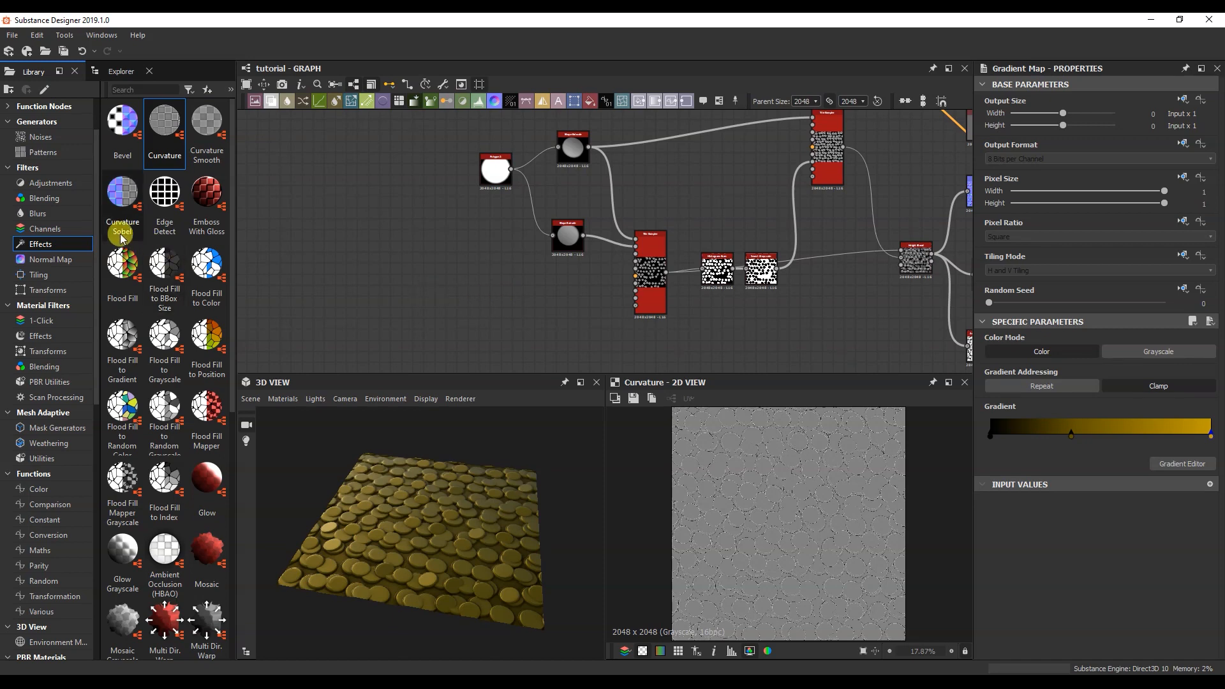
{"action": "left_click", "coordinate": [60, 185]}
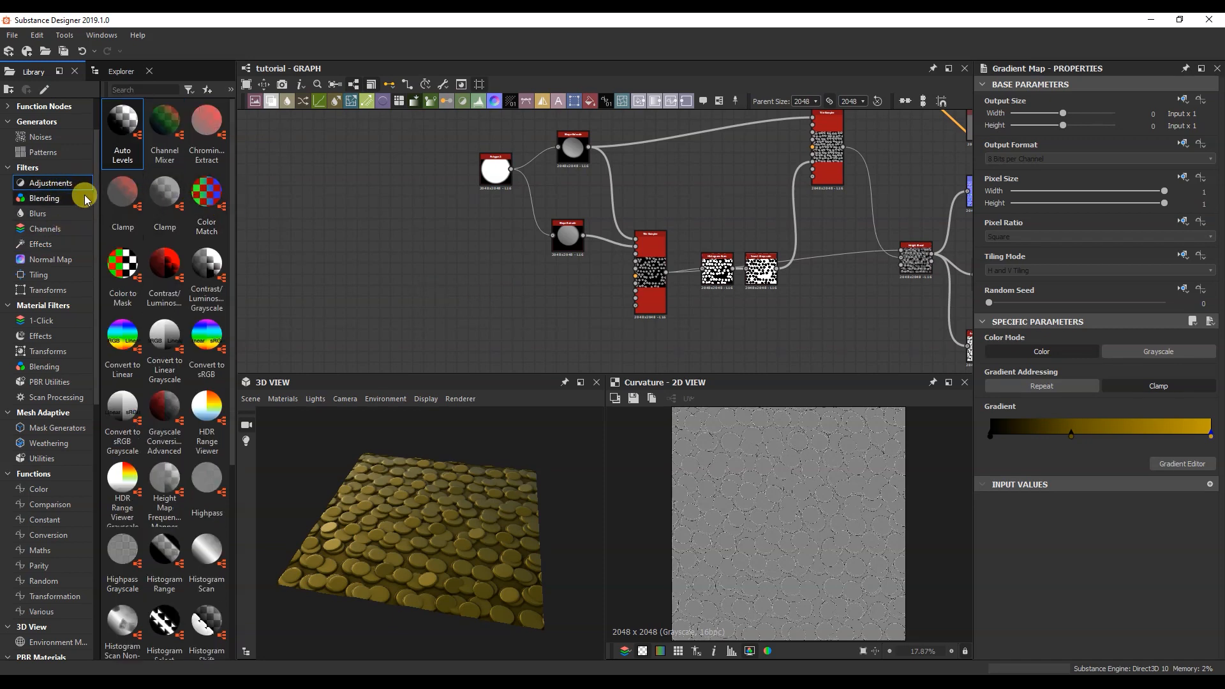
{"action": "left_click", "coordinate": [51, 136]}
{"action": "left_click_drag", "start_coordinate": [232, 141], "coordinate": [210, 542]}
{"action": "left_click_drag", "start_coordinate": [123, 539], "coordinate": [383, 277]}
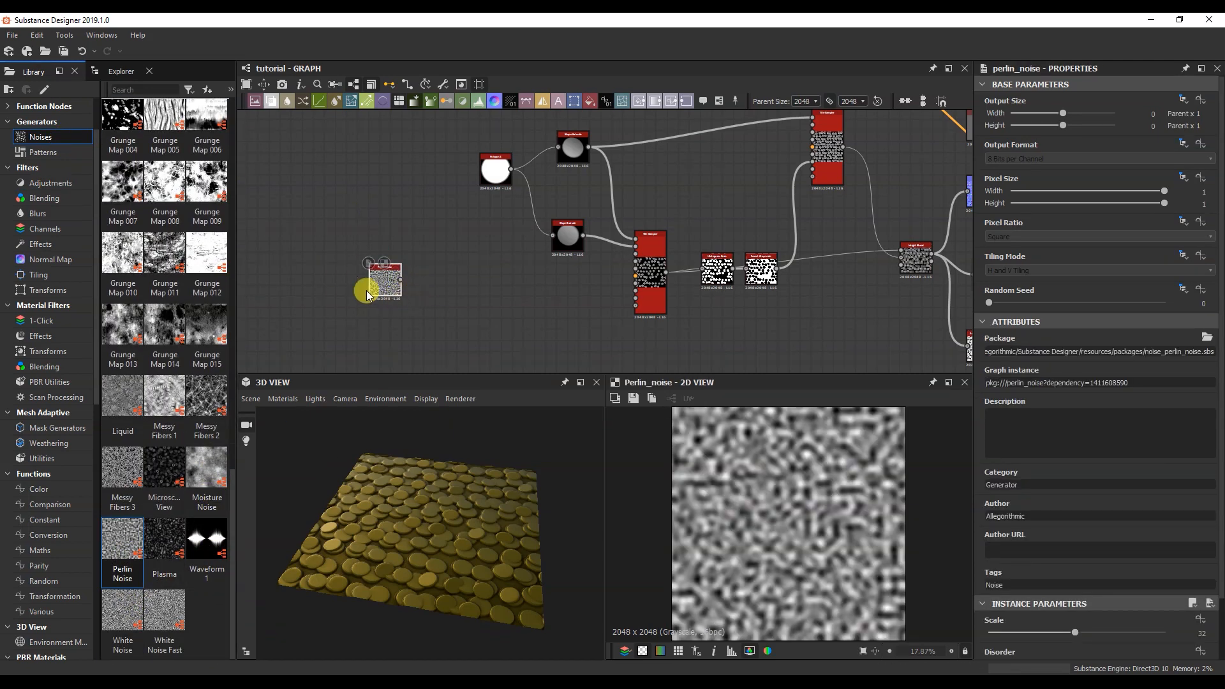
{"action": "scroll", "coordinate": [383, 290], "scroll_direction": "up", "scroll_amount": 3}
{"action": "left_click_drag", "start_coordinate": [1075, 632], "coordinate": [1000, 634]}
- Add a Levels node after the Perlin Noise and narrow its input range for strong black and white contrast
{"action": "right_click", "coordinate": [484, 299]}
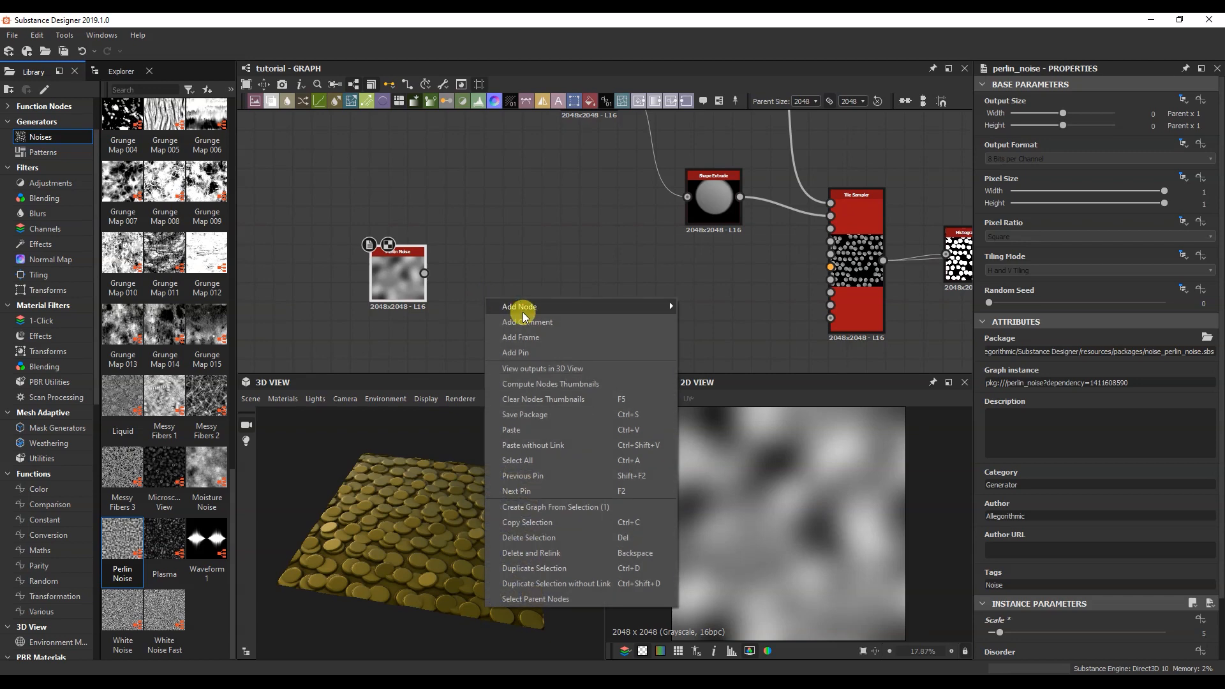
{"action": "mouse_move", "coordinate": [669, 301]}
{"action": "left_click", "coordinate": [704, 476]}
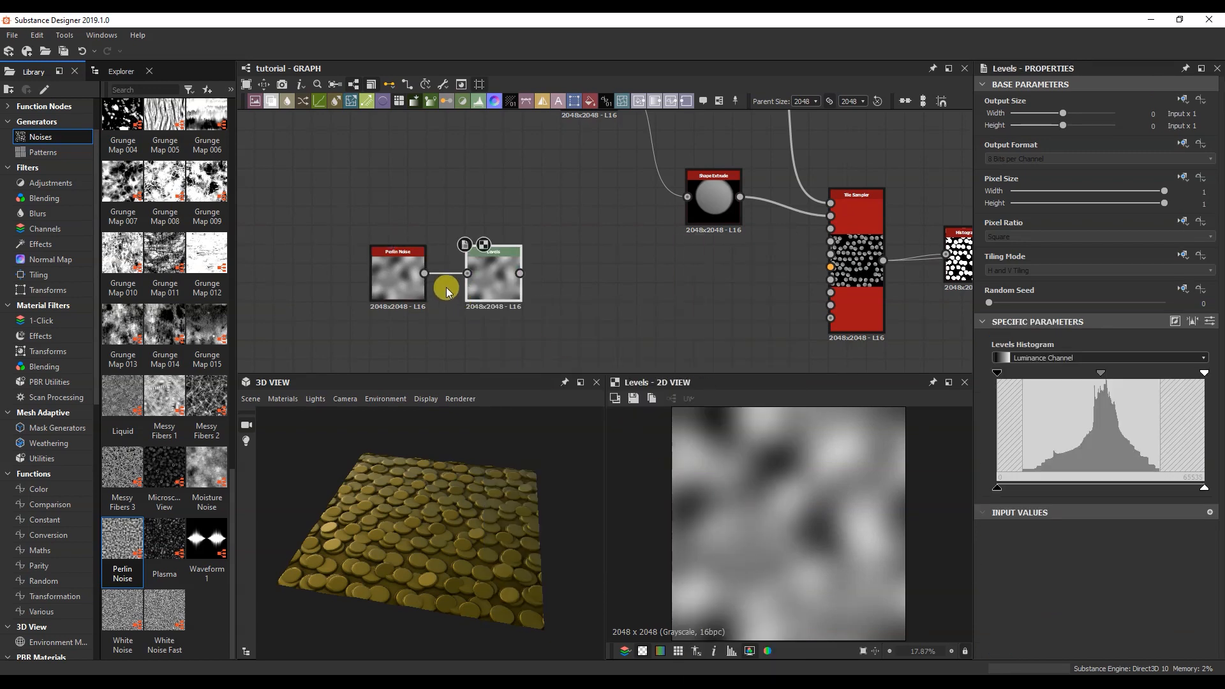
{"action": "left_click_drag", "start_coordinate": [997, 373], "coordinate": [1070, 381]}
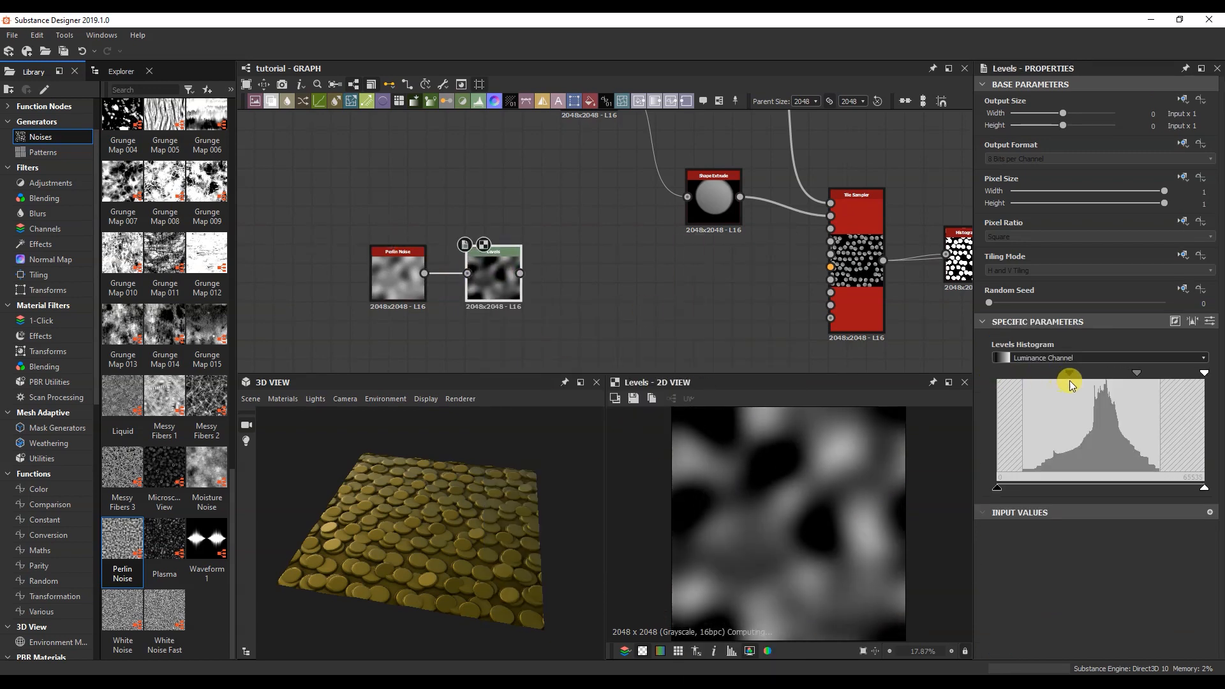
{"action": "left_click_drag", "start_coordinate": [1204, 372], "coordinate": [1084, 380]}
{"action": "scroll", "coordinate": [547, 278], "scroll_direction": "down", "scroll_amount": 4}
{"action": "scroll", "coordinate": [547, 276], "scroll_direction": "up", "scroll_amount": 3}
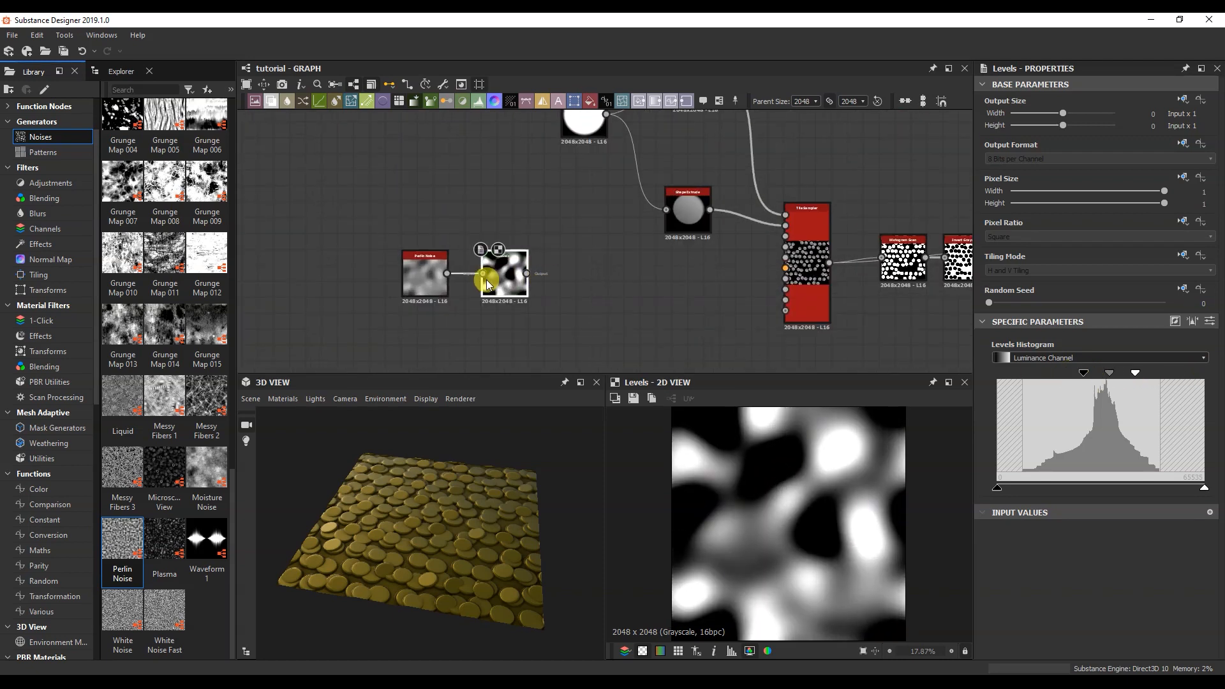
- Move the Perlin Noise and Levels nodes nearer the lower Tile Sampler and connect Levels to its Scale Map Input
{"action": "left_click_drag", "start_coordinate": [487, 274], "coordinate": [635, 296]}
{"action": "left_click_drag", "start_coordinate": [424, 273], "coordinate": [543, 281]}
{"action": "scroll", "coordinate": [818, 240], "scroll_direction": "up", "scroll_amount": 3}
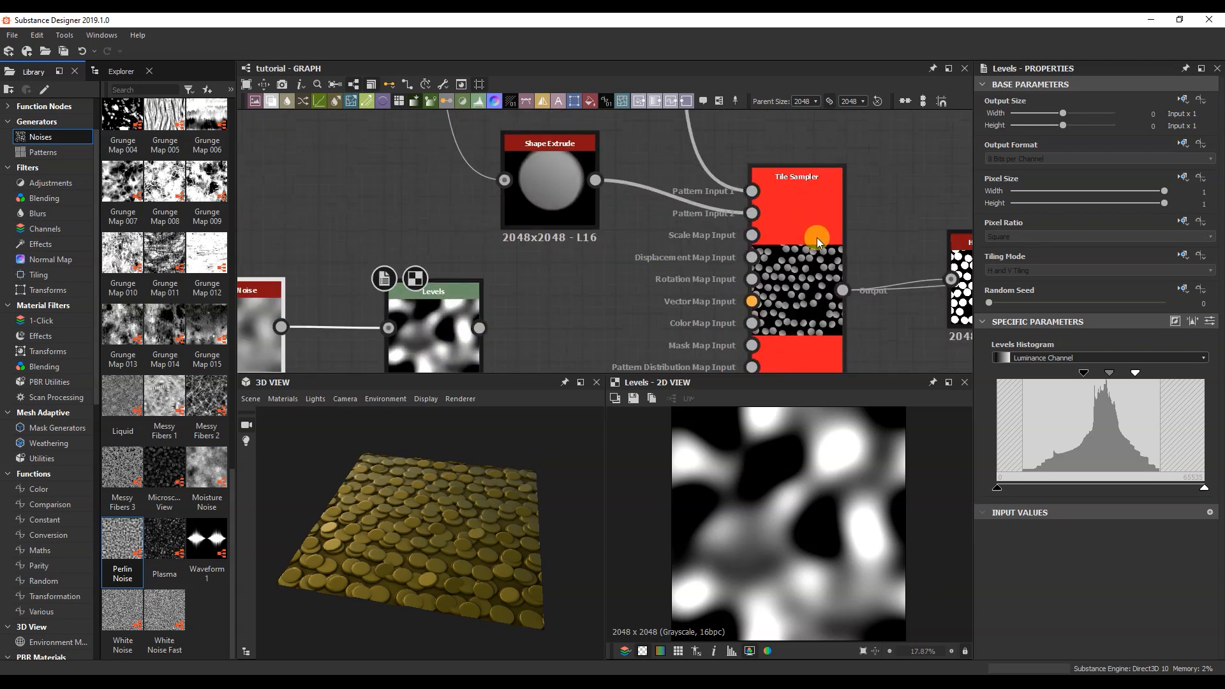
{"action": "left_click_drag", "start_coordinate": [479, 328], "coordinate": [752, 235]}
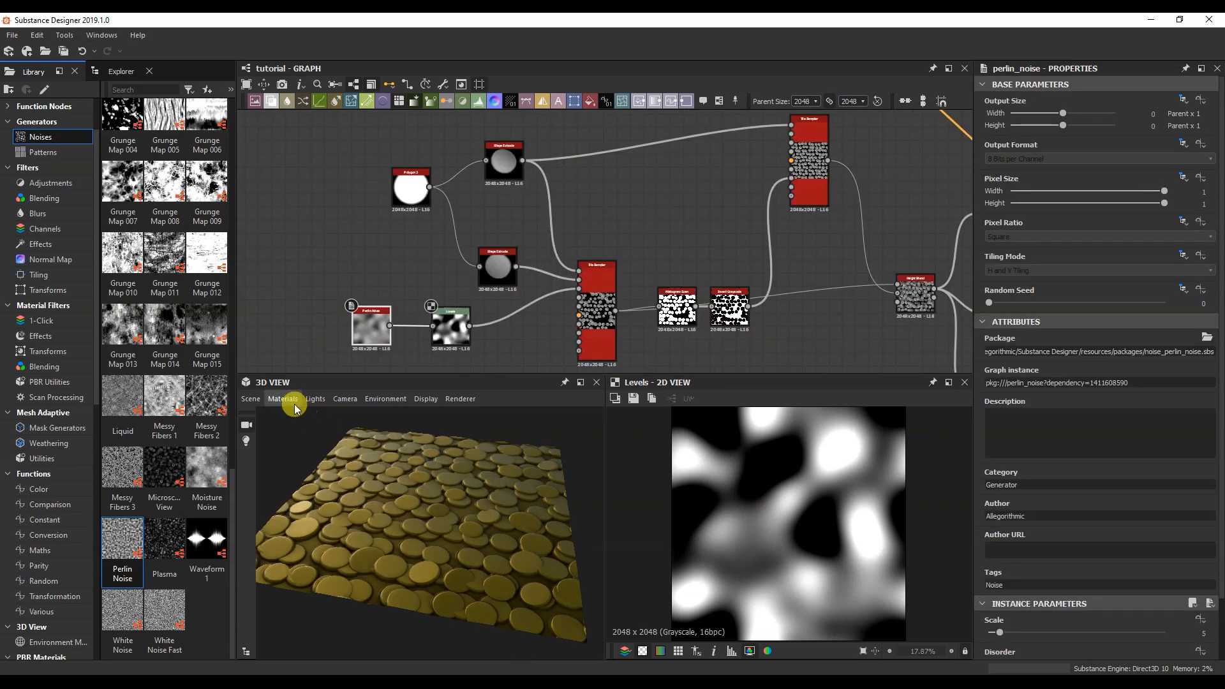
- Set the 3D view material's height scale to 3.14 and view the whole plane
{"action": "left_click", "coordinate": [292, 402]}
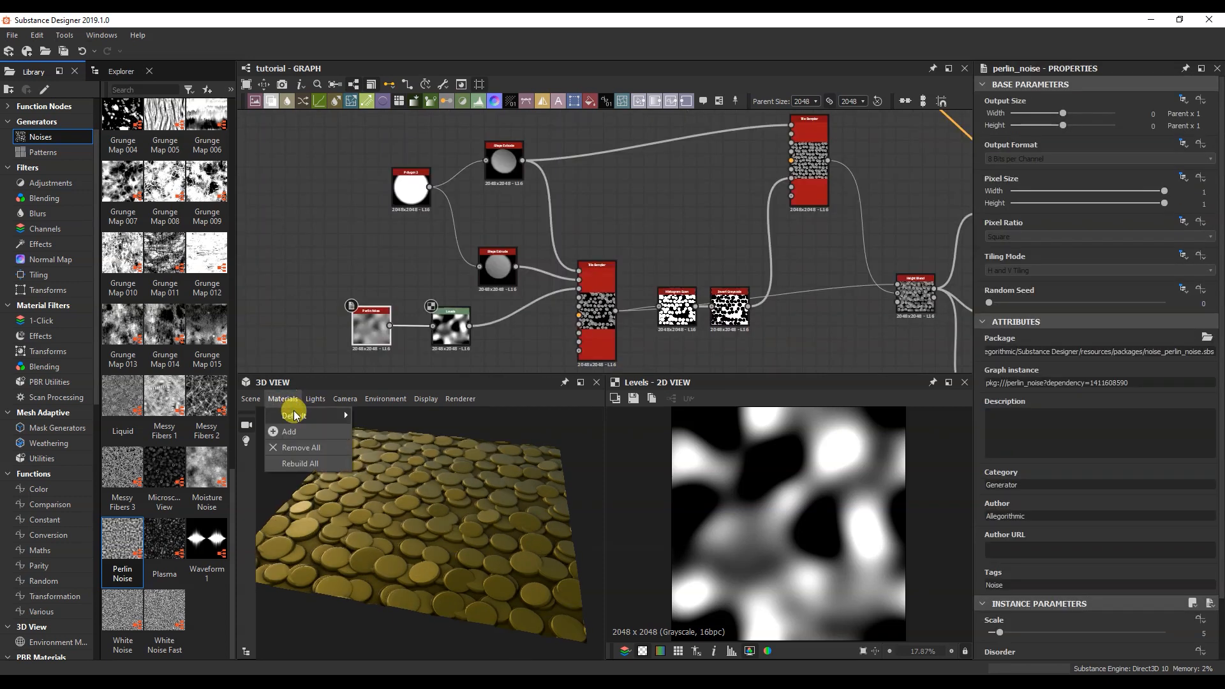
{"action": "mouse_move", "coordinate": [335, 415]}
{"action": "mouse_move", "coordinate": [389, 433]}
{"action": "mouse_move", "coordinate": [574, 478]}
{"action": "left_click", "coordinate": [625, 485]}
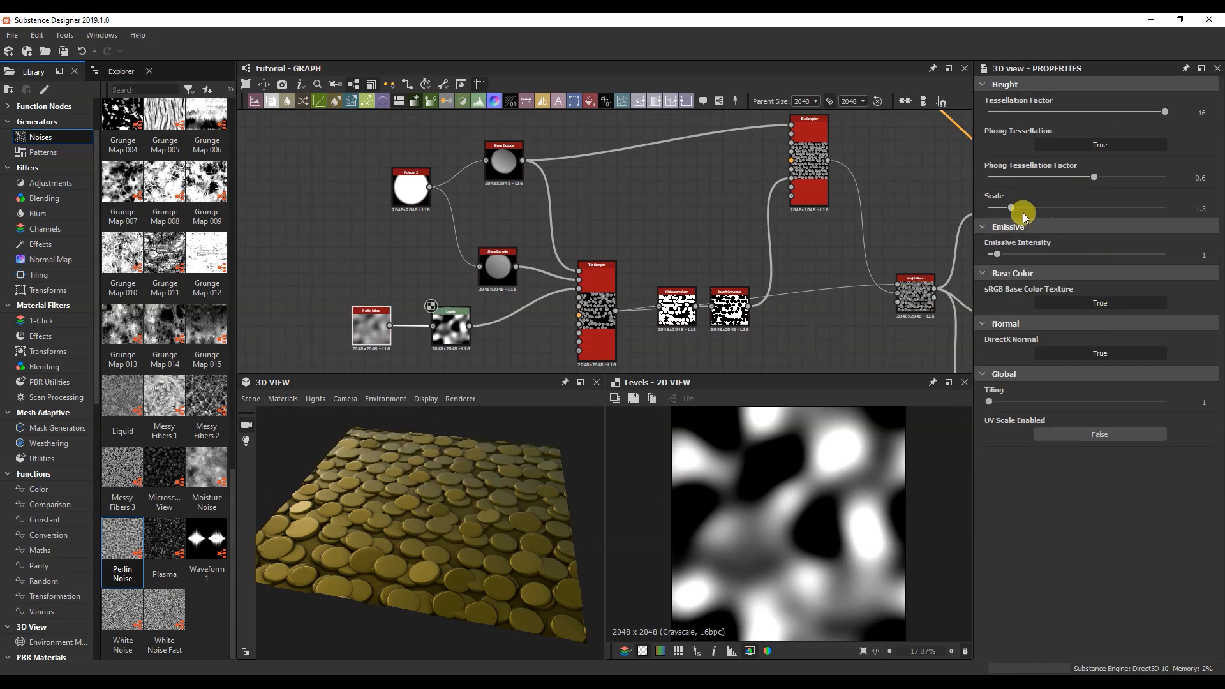
{"action": "left_click_drag", "start_coordinate": [1026, 211], "coordinate": [1042, 213]}
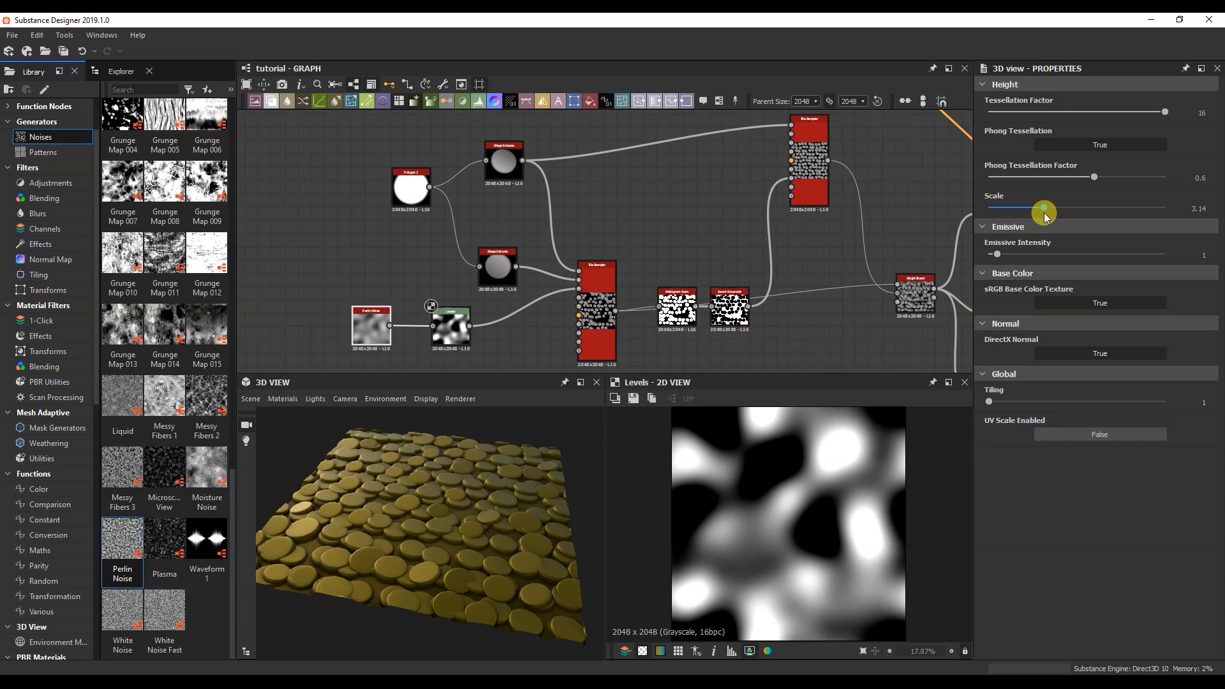
{"action": "scroll", "coordinate": [439, 536], "scroll_direction": "down", "scroll_amount": 6}
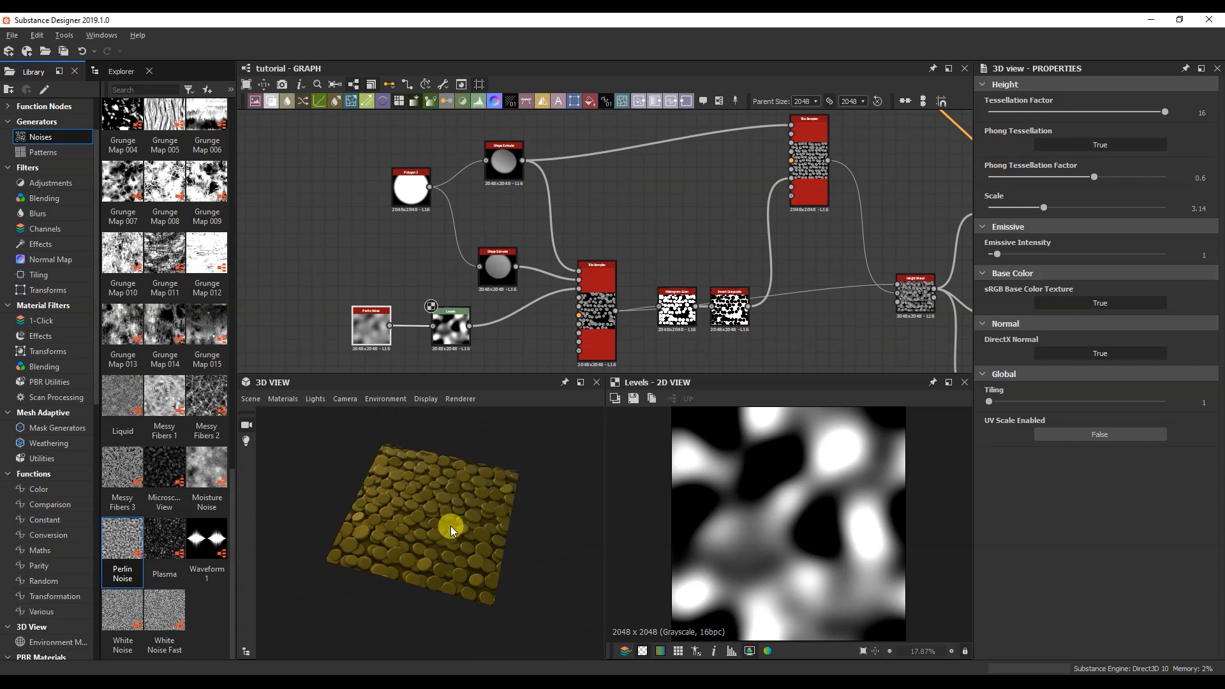
- Preview the coin material on the Rounded Cylinder mesh instead of the hi-res plane
{"action": "mouse_move", "coordinate": [458, 496]}
{"action": "left_mouse_down"}
{"action": "mouse_move", "coordinate": [461, 513]}
{"action": "mouse_move", "coordinate": [476, 512]}
{"action": "mouse_move", "coordinate": [430, 522]}
{"action": "mouse_move", "coordinate": [432, 506]}
{"action": "left_mouse_up"}
{"action": "scroll", "coordinate": [562, 301], "scroll_direction": "down", "scroll_amount": 2}
{"action": "middle_click_drag", "start_coordinate": [727, 278], "coordinate": [636, 275]}
{"action": "scroll", "coordinate": [659, 302], "scroll_direction": "down", "scroll_amount": 2}
{"action": "left_click", "coordinate": [252, 399]}
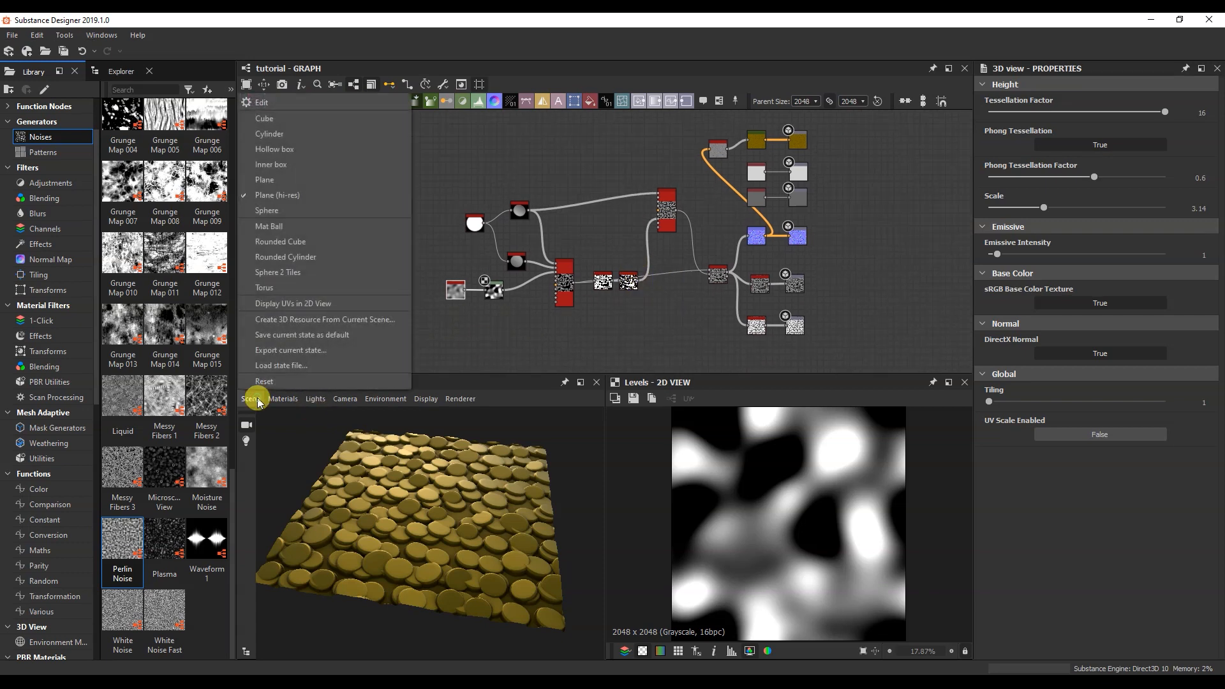
{"action": "left_click", "coordinate": [280, 257]}
{"action": "left_click_drag", "start_coordinate": [408, 537], "coordinate": [392, 508]}
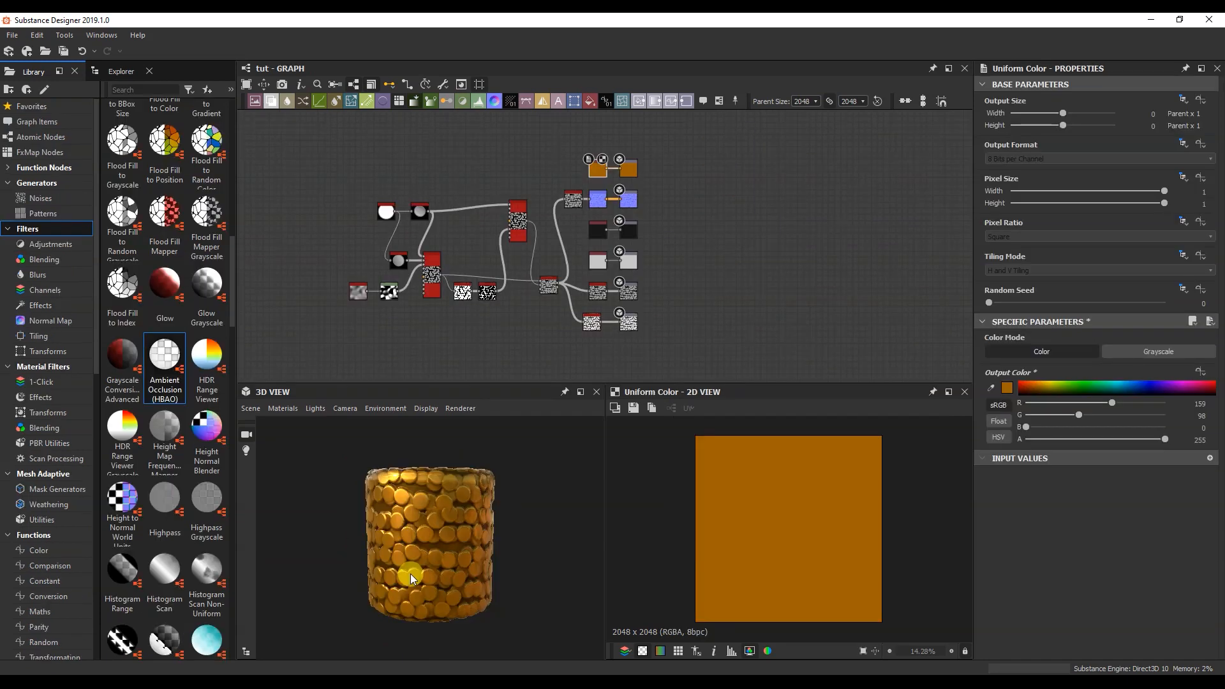
- Publish the tut02.sbs package as the Substance archive tut02.sbsar in folder 034, accepting the default publish options
{"action": "left_click", "coordinate": [112, 70]}
{"action": "left_click", "coordinate": [74, 107]}
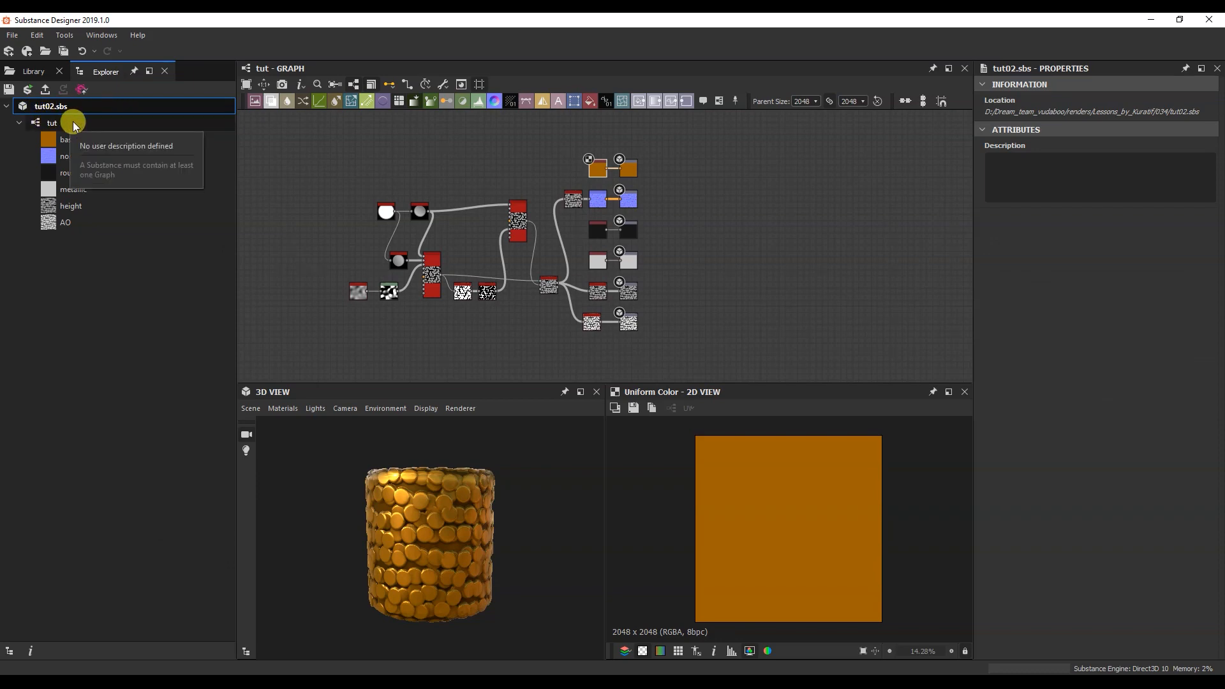
{"action": "right_click", "coordinate": [63, 109]}
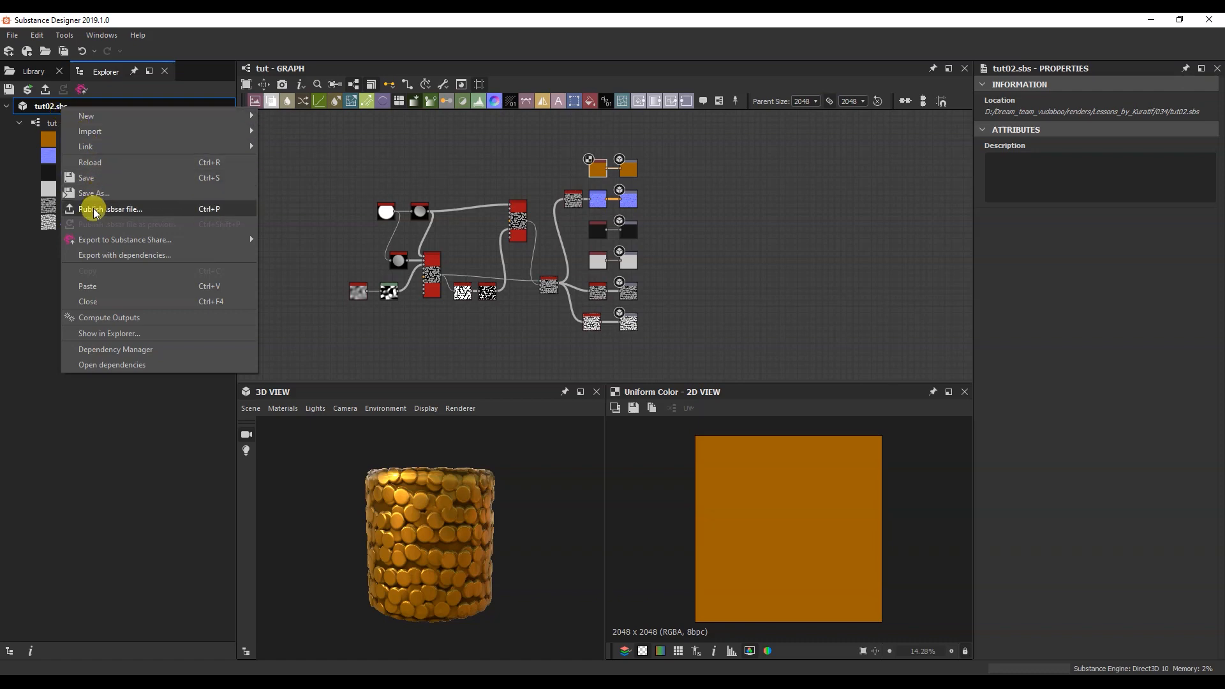
{"action": "left_click", "coordinate": [137, 209]}
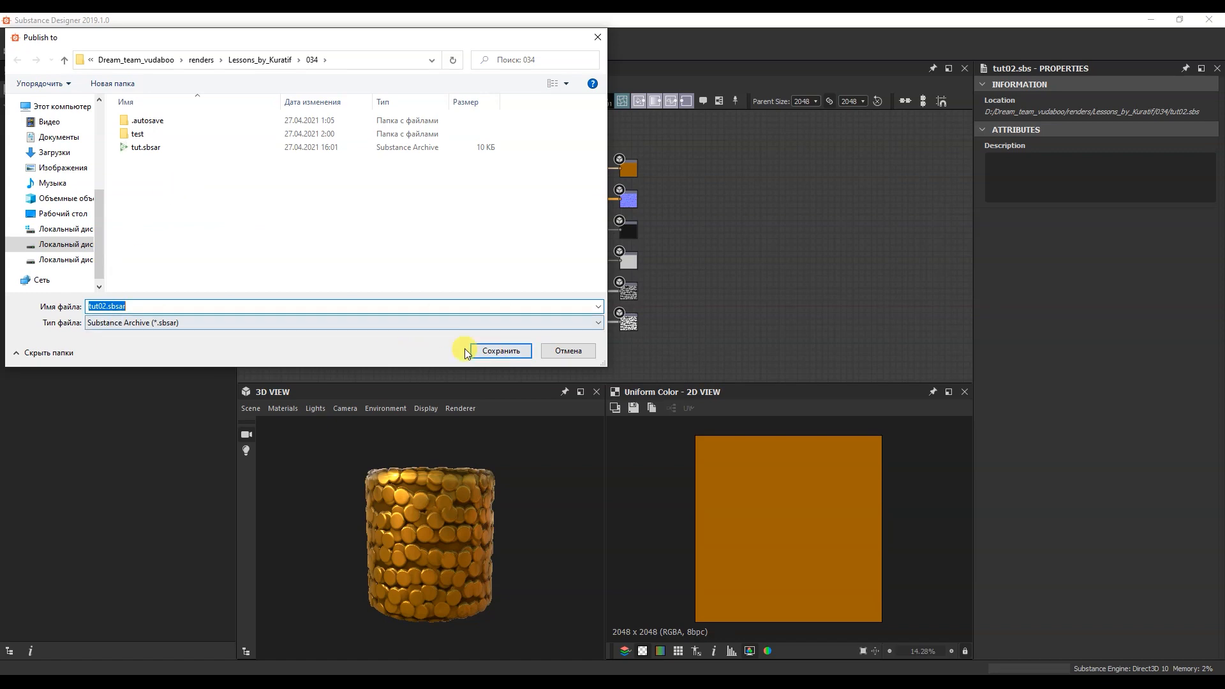
{"action": "left_click", "coordinate": [519, 353]}
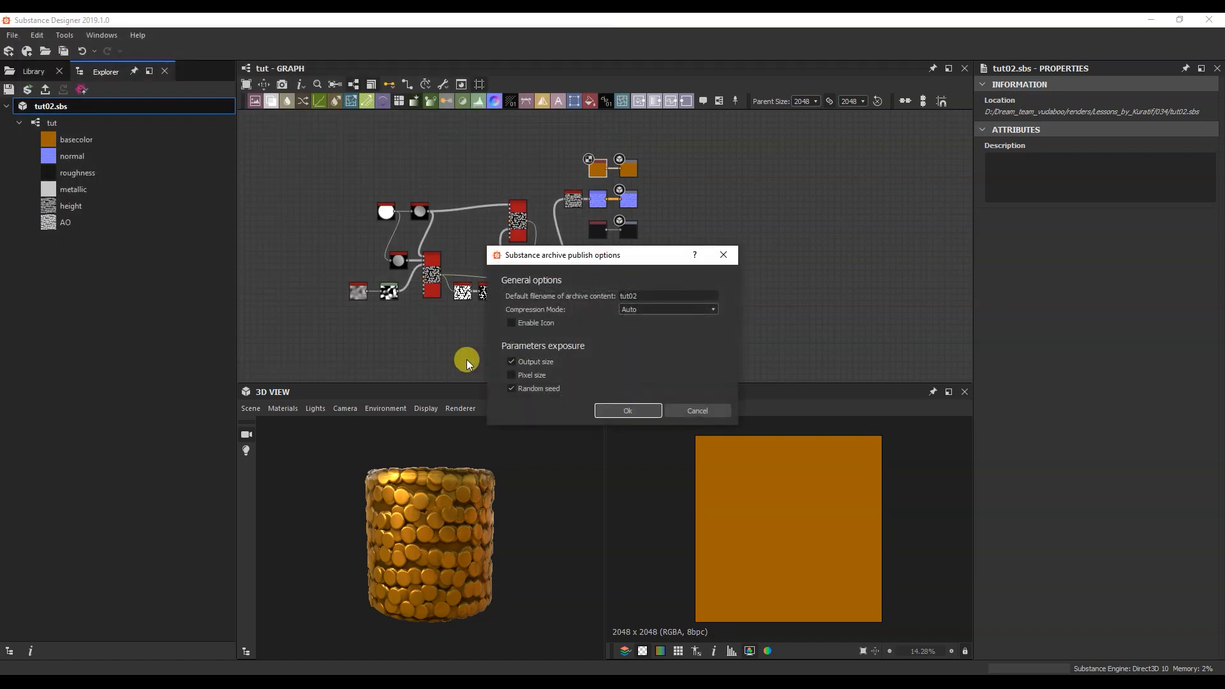
{"action": "left_click", "coordinate": [628, 411]}
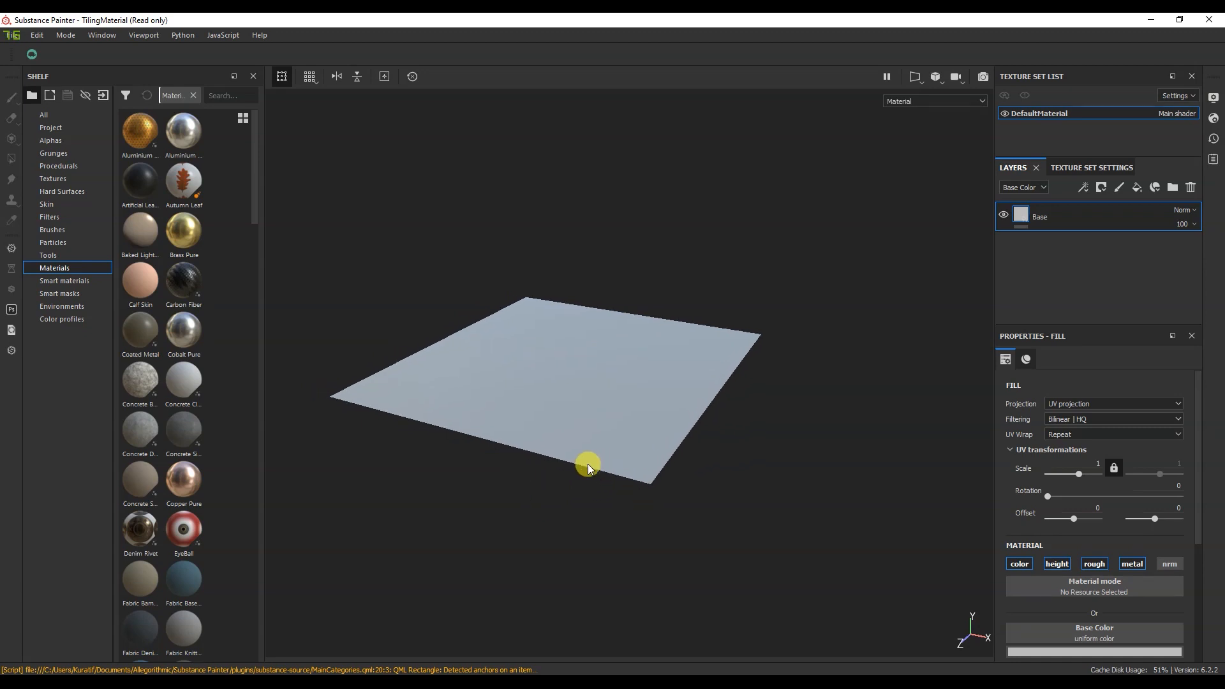
- In the Substance Painter project, bring tut02.sbsar from folder 034 into the shelf for import
{"action": "left_click", "coordinate": [198, 680]}
{"action": "left_click_drag", "start_coordinate": [536, 375], "coordinate": [240, 319]}
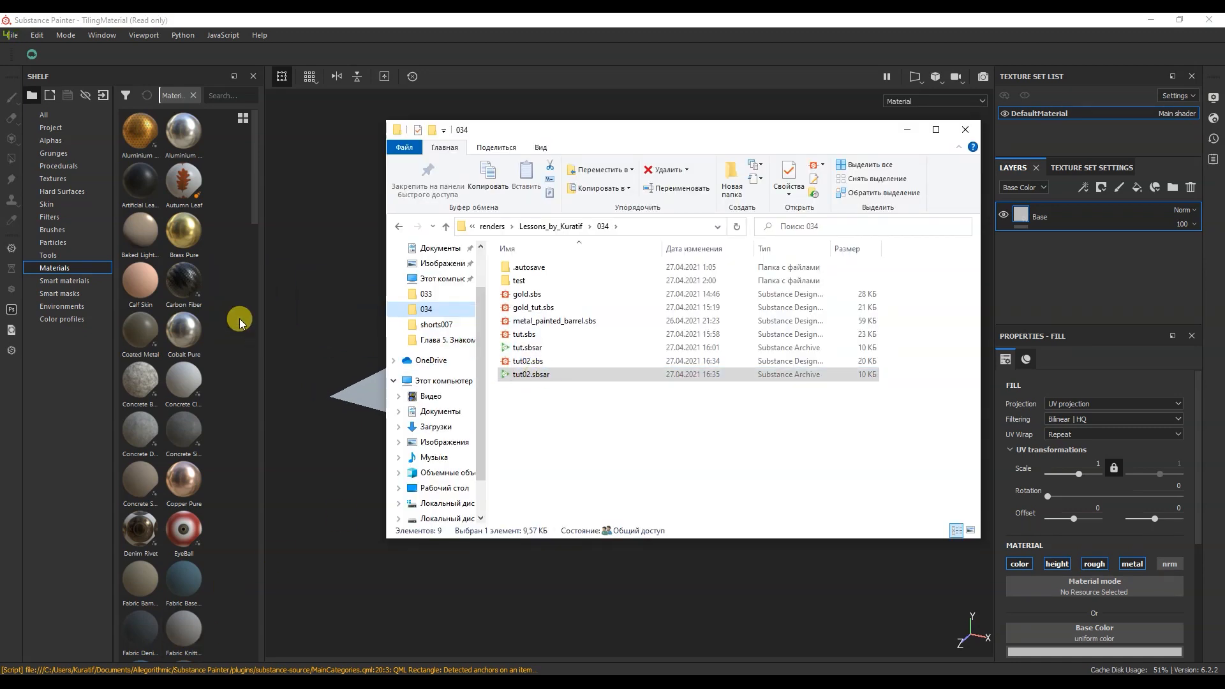
{"action": "left_click", "coordinate": [907, 134]}
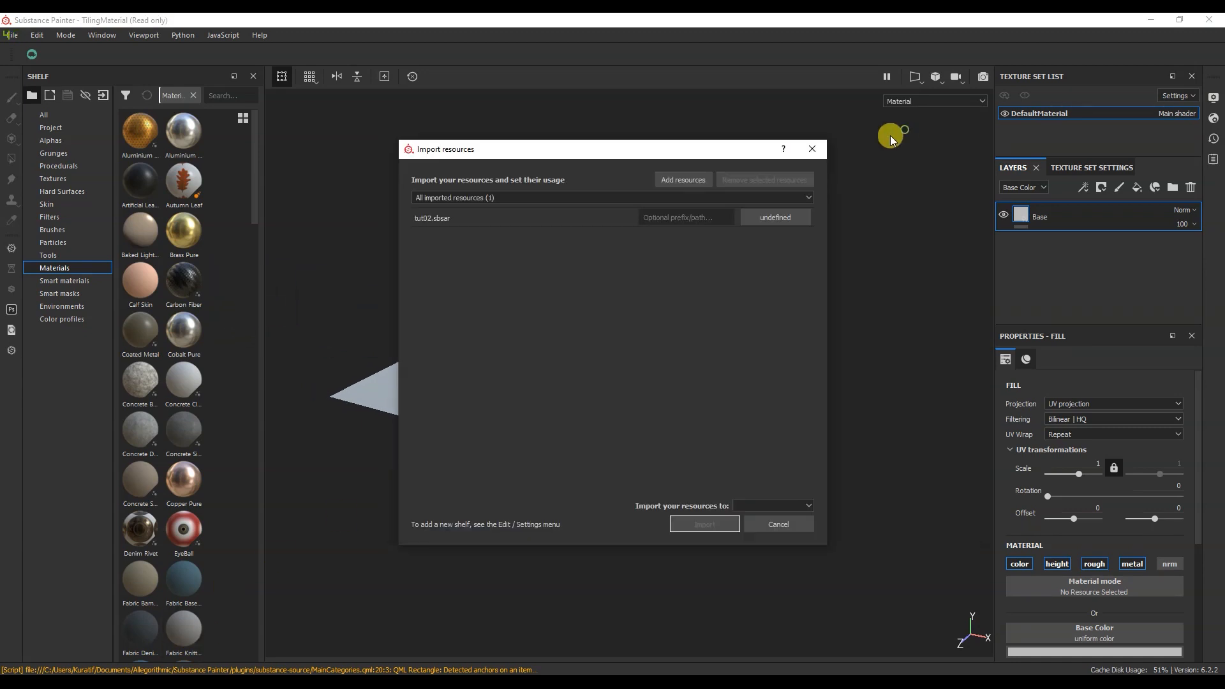
- Set the usage of tut02.sbsar to base material, choose an import destination and import the resource
{"action": "left_click", "coordinate": [778, 215]}
{"action": "left_click", "coordinate": [805, 235]}
{"action": "left_click", "coordinate": [772, 505]}
{"action": "left_click", "coordinate": [756, 518]}
{"action": "left_click", "coordinate": [691, 527]}
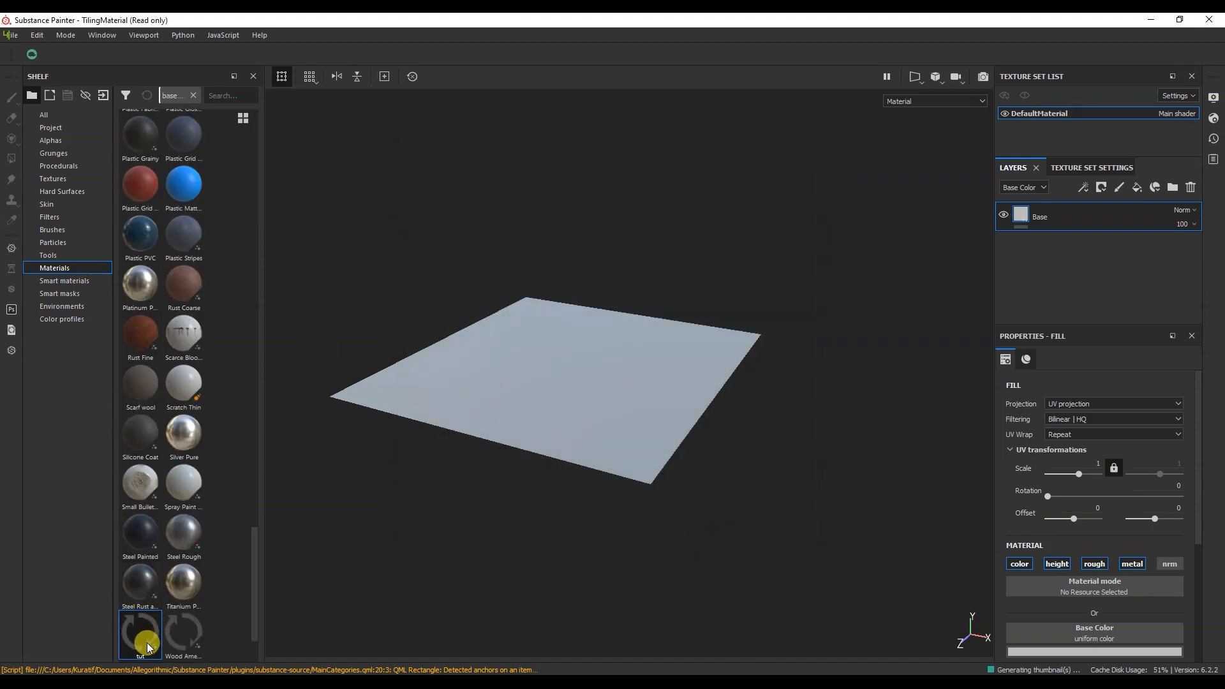
- Apply the imported tut material from the shelf to the plane
{"action": "left_click_drag", "start_coordinate": [147, 628], "coordinate": [603, 409]}
{"action": "scroll", "coordinate": [612, 388], "scroll_direction": "down", "scroll_amount": 2}
{"action": "scroll", "coordinate": [606, 393], "scroll_direction": "up", "scroll_amount": 4}
- Lower the displacement scale in the main shader's settings and check the coins on the plane from different angles
{"action": "left_click", "coordinate": [1213, 118]}
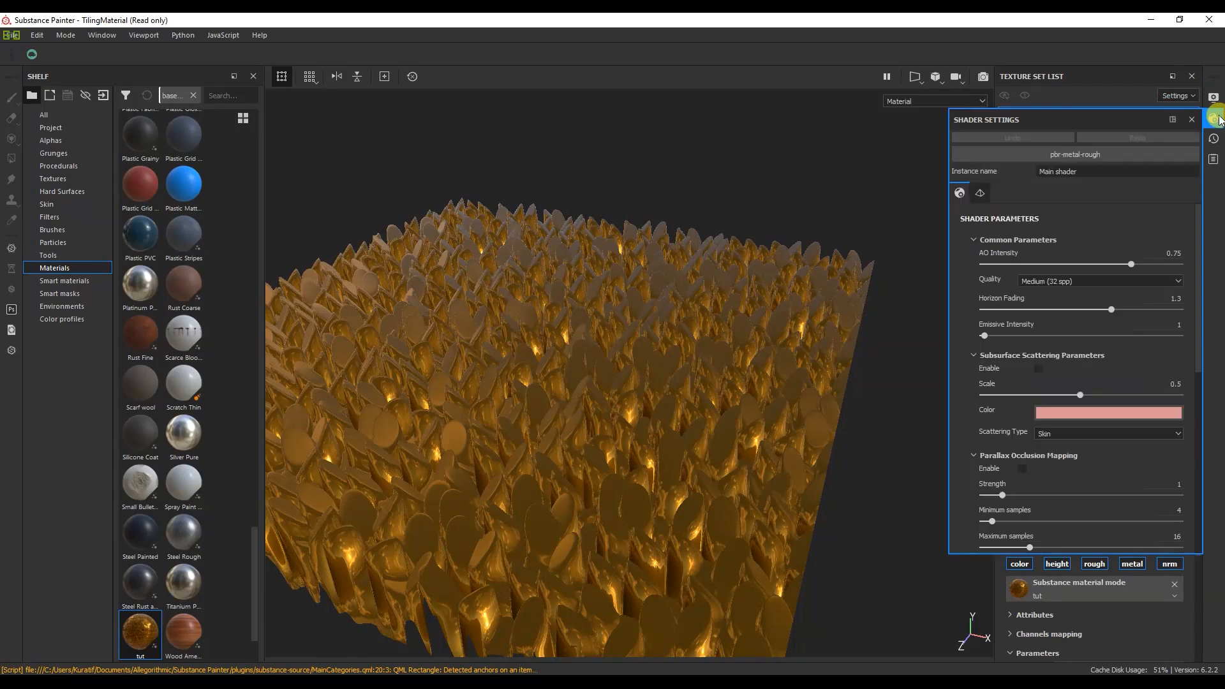
{"action": "left_click_drag", "start_coordinate": [1195, 208], "coordinate": [1210, 438]}
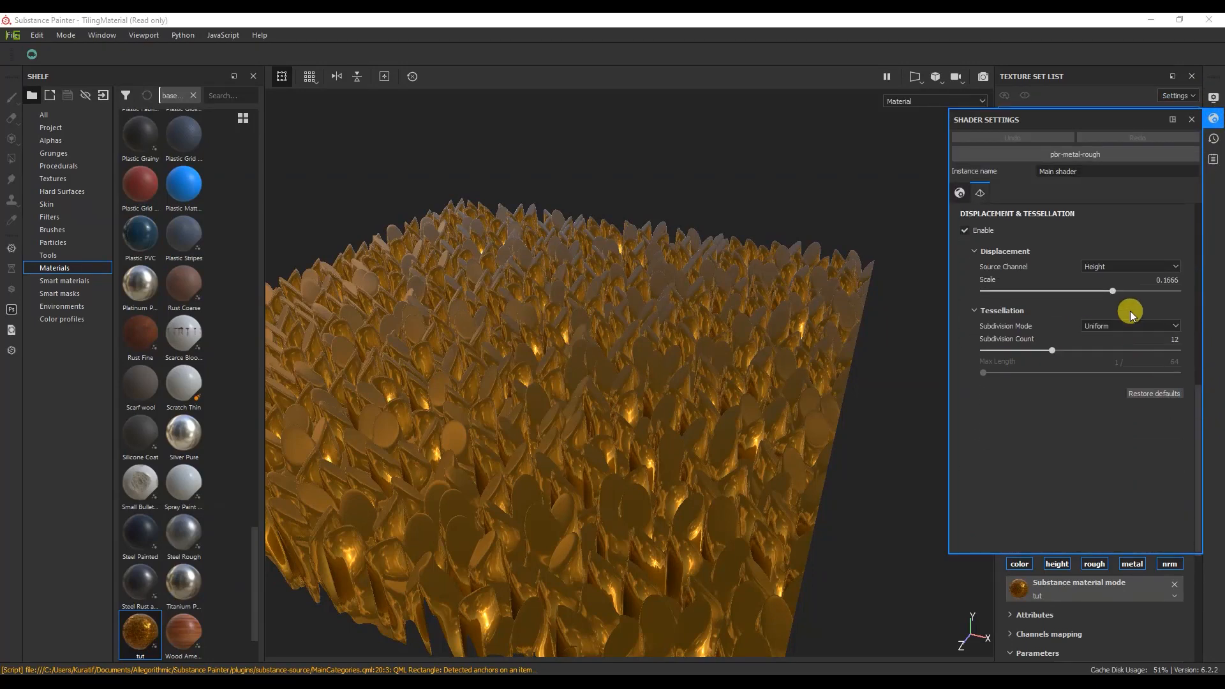
{"action": "left_click_drag", "start_coordinate": [1115, 294], "coordinate": [1079, 303]}
{"action": "left_click_drag", "start_coordinate": [668, 333], "coordinate": [662, 418], "text": "alt"}
{"action": "right_click_drag", "start_coordinate": [612, 327], "coordinate": [567, 318], "text": "shift"}
{"action": "left_click_drag", "start_coordinate": [529, 317], "coordinate": [479, 270], "text": "alt"}
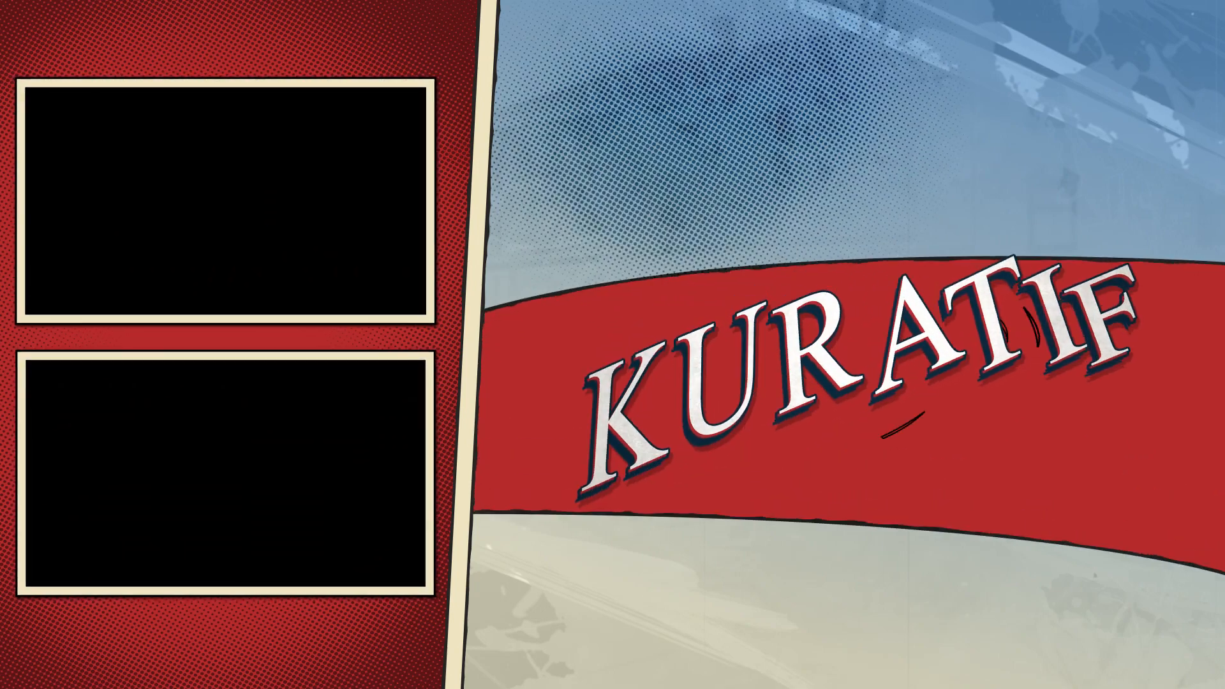